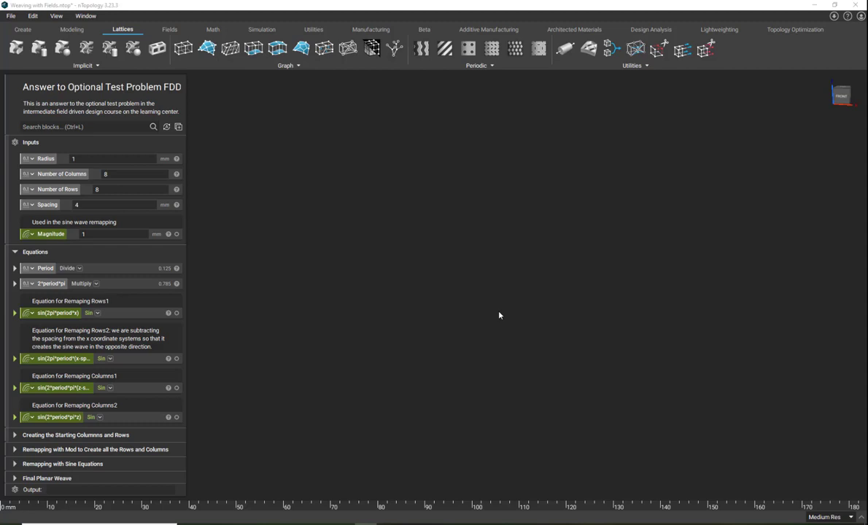
Collapse the Equations section and expand Creating the Starting Columns and Rows to examine the Column 1 and Row 1 cylinder blocks
left_click(16, 252)
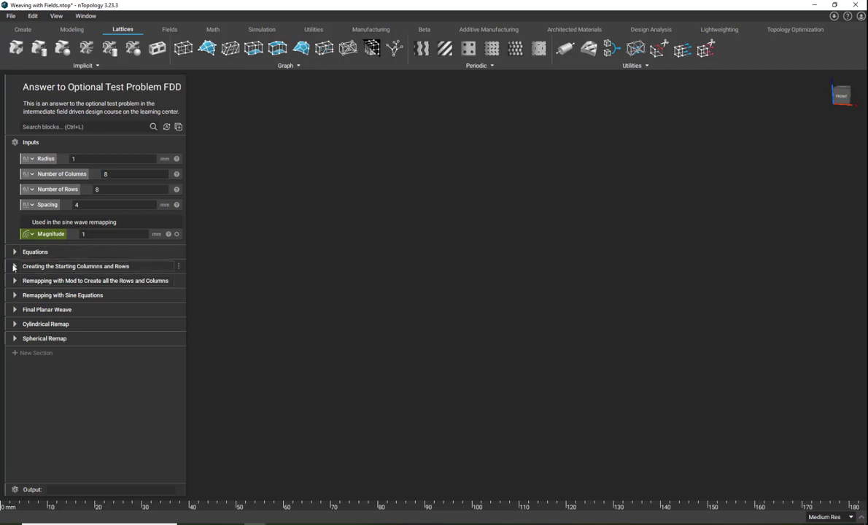
left_click(14, 266)
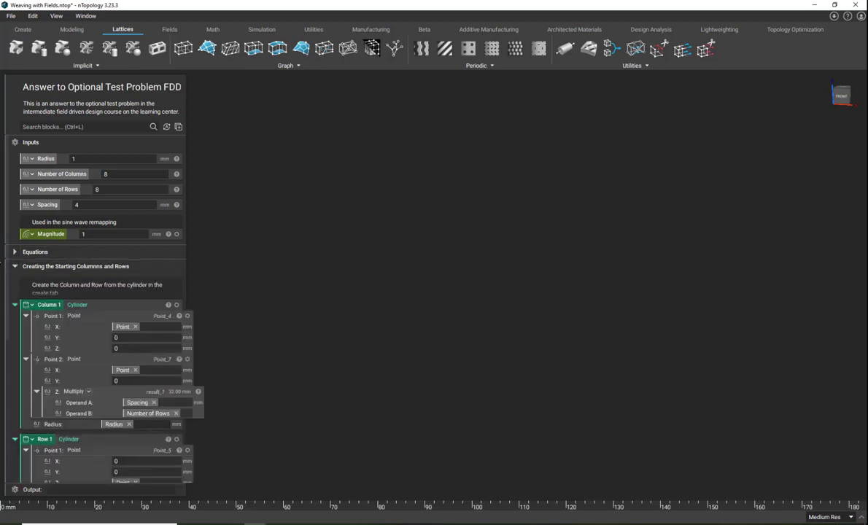
scroll(9, 312, "down", 2)
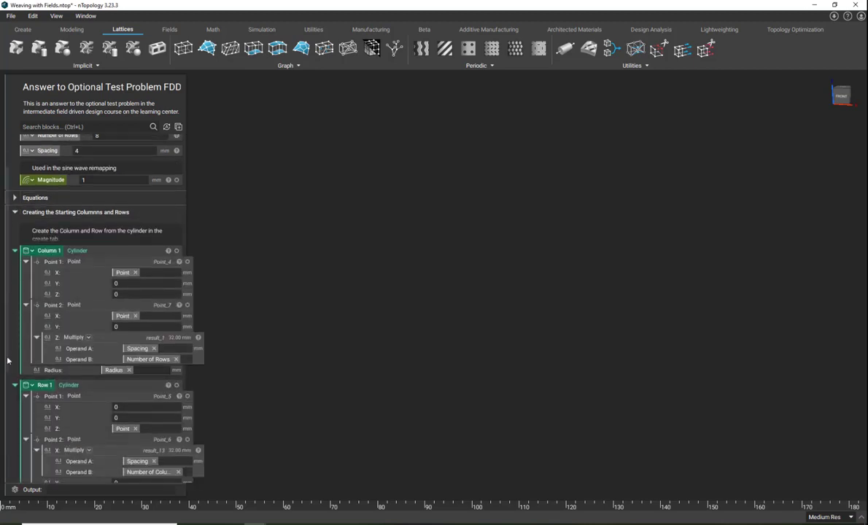
scroll(57, 299, "up", 2)
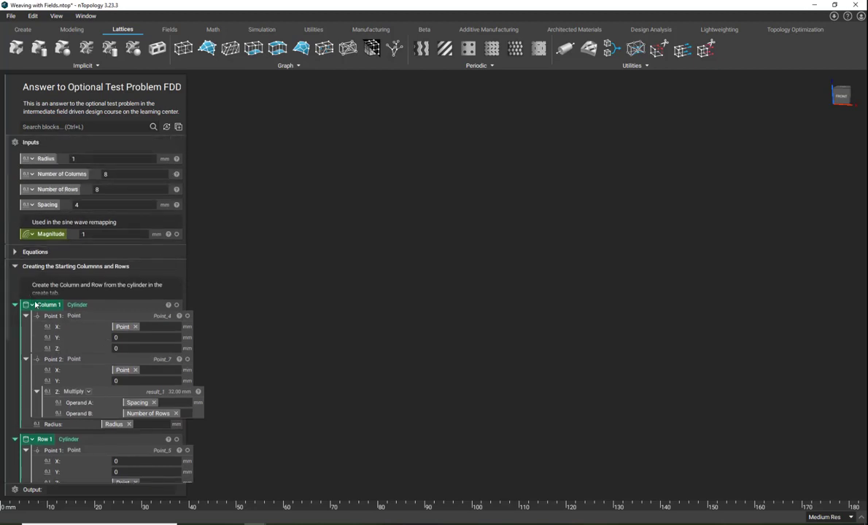
scroll(35, 304, "down", 5)
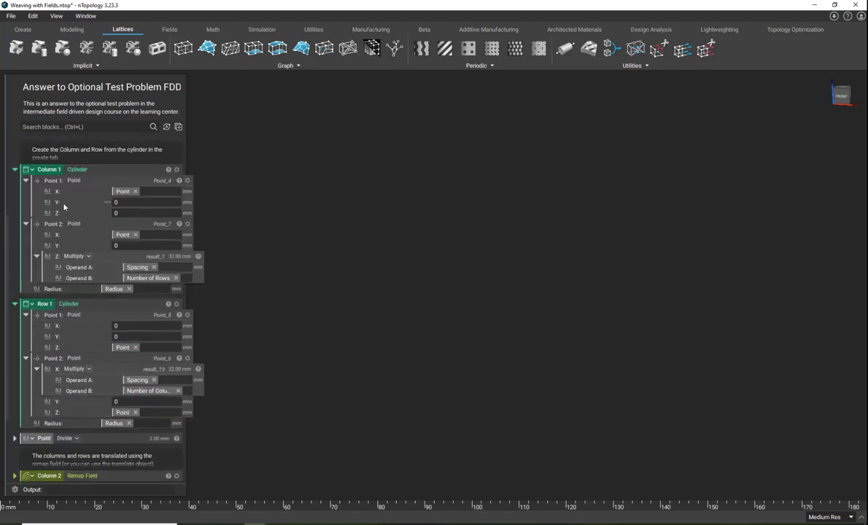
left_click(72, 167)
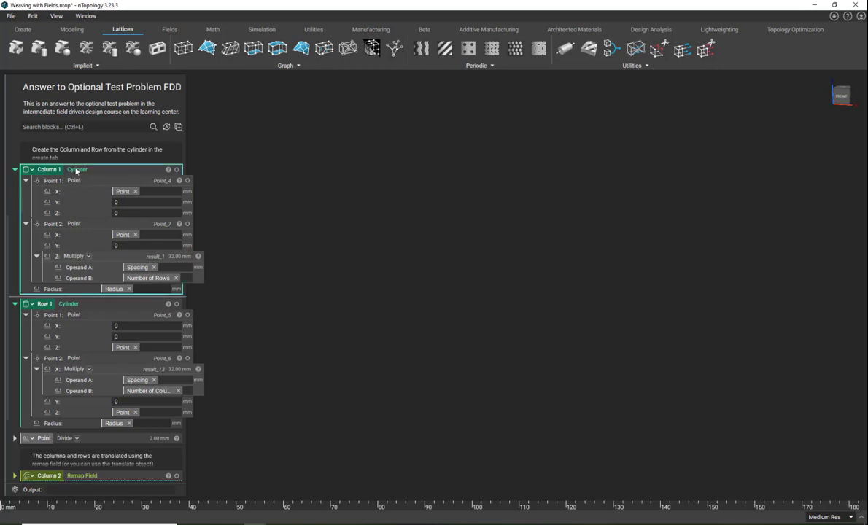
left_click(71, 304)
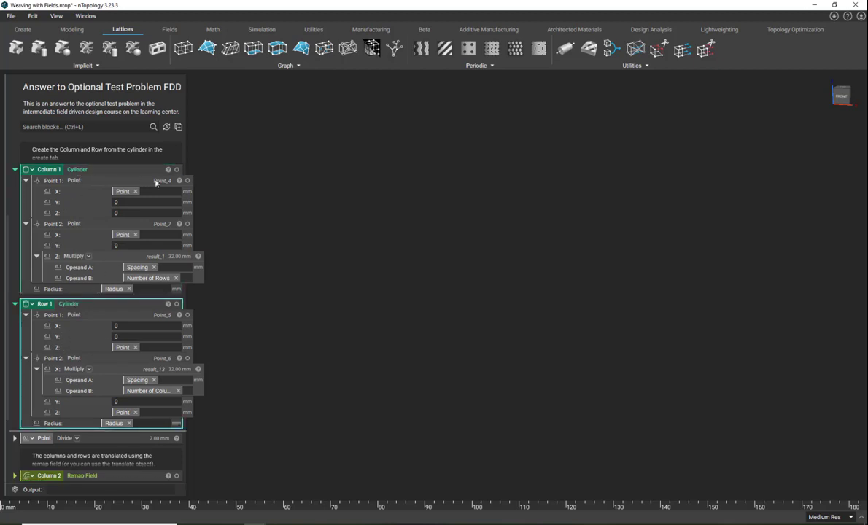
Display the Column 1 and Row 1 cylinders in the viewport, viewed from the front
left_click(176, 169)
left_click(177, 303)
left_click(419, 348)
left_click(842, 93)
middle_click_drag(563, 263, 488, 310)
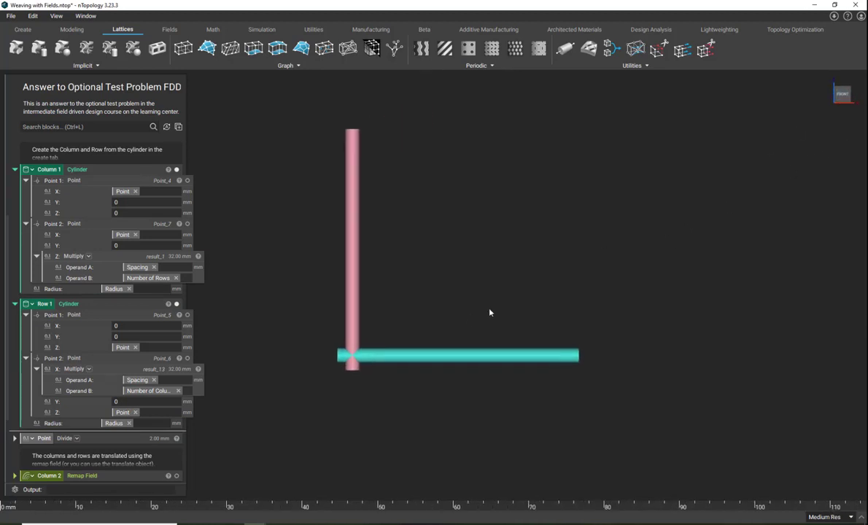
Display Column 1's two end points and examine the Point Divide block and the Z Multiply block that define them
left_click(75, 188)
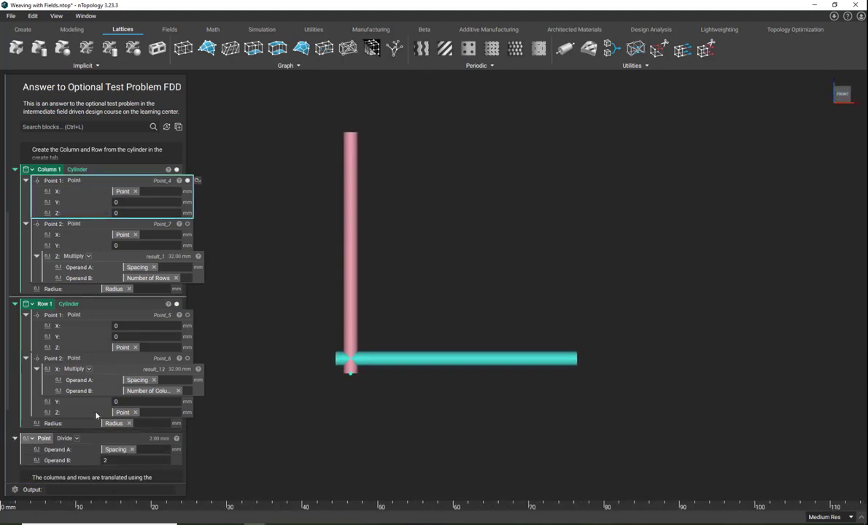
left_click(110, 441)
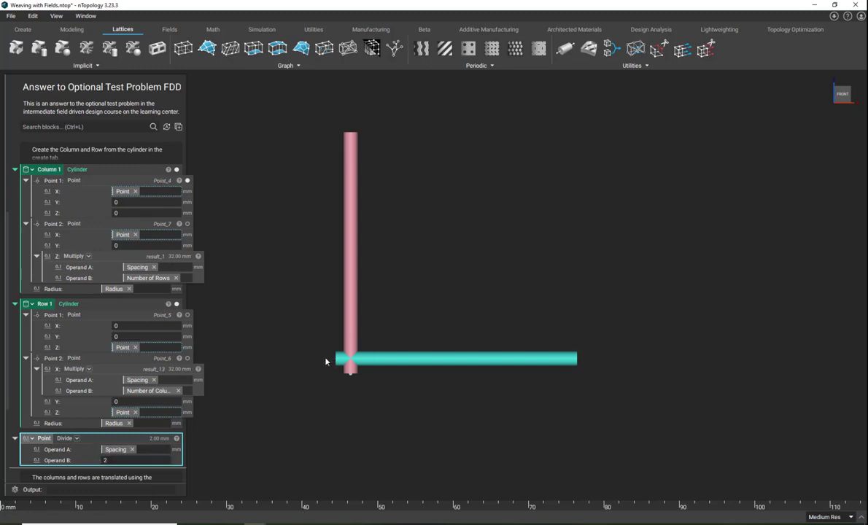
left_click(89, 256)
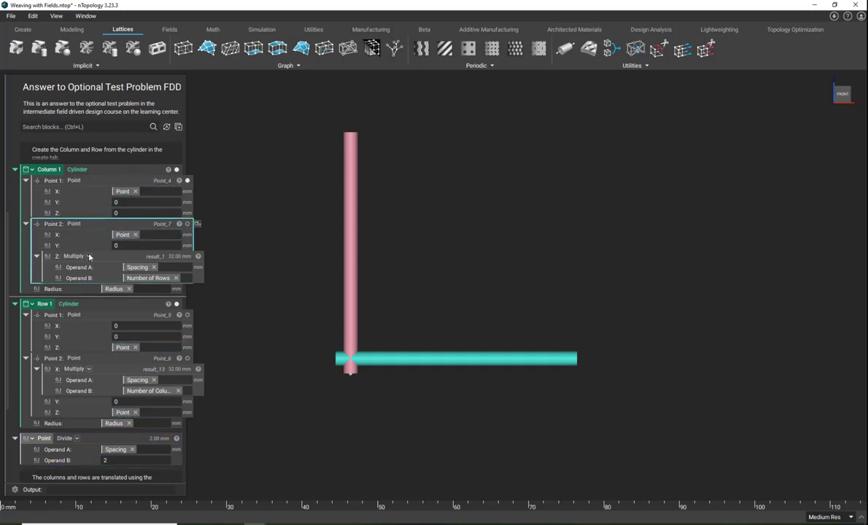
left_click(188, 224)
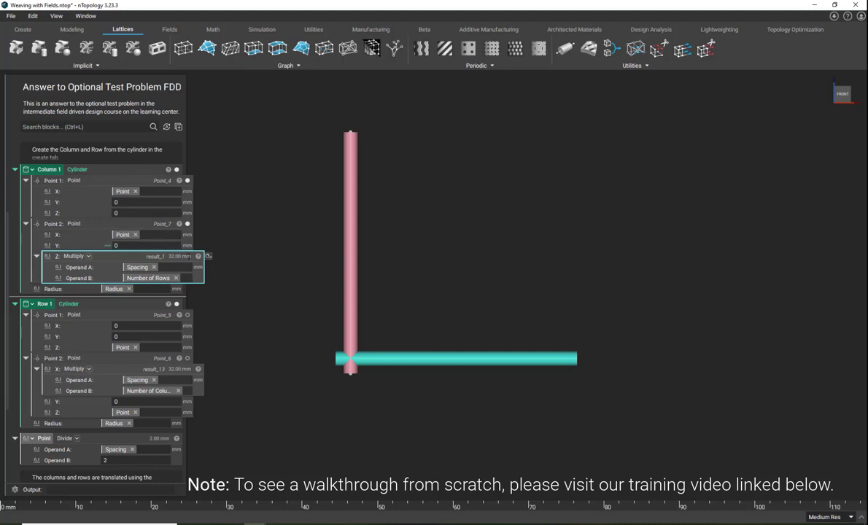
Inspect Row 1's two end points in the viewport, hide them again, and leave the Column 1 and Row 1 blocks collapsed
left_click(15, 169)
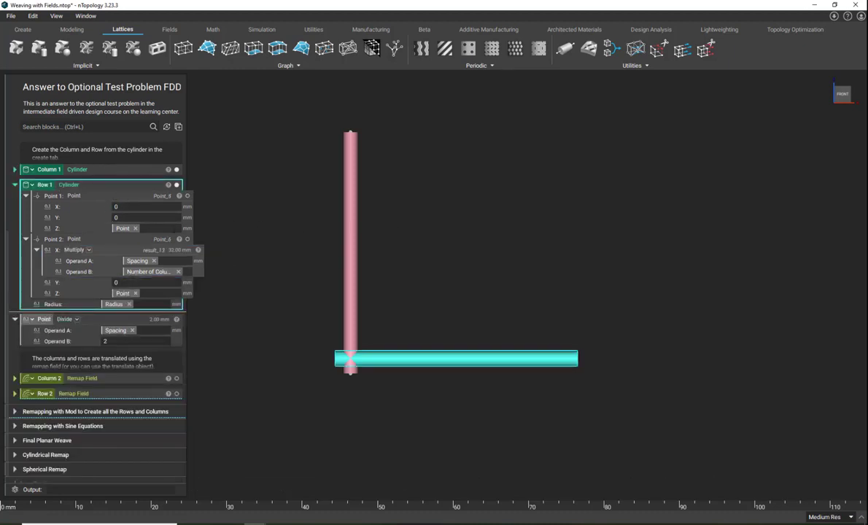
left_click(188, 196)
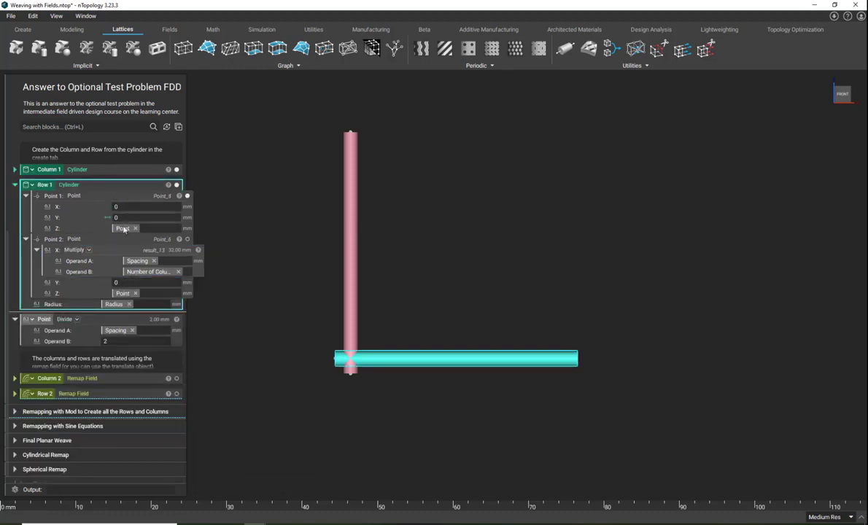
left_click(123, 194)
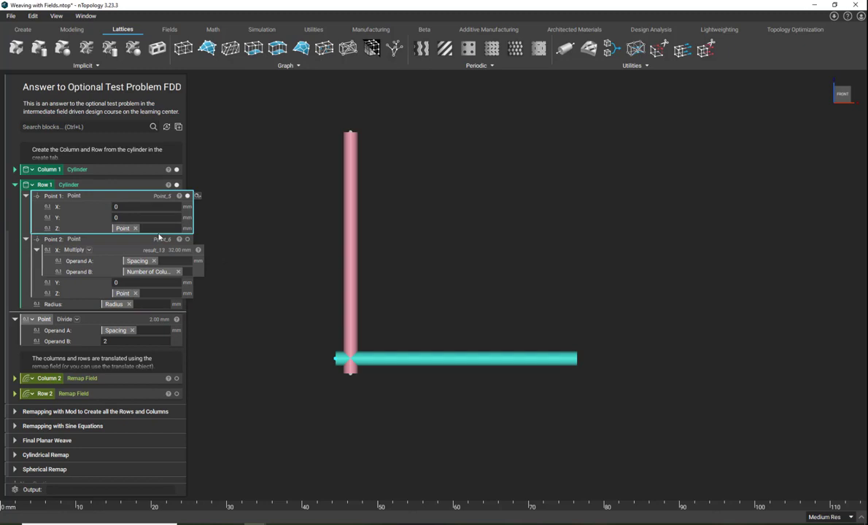
left_click(117, 240)
left_click(124, 249)
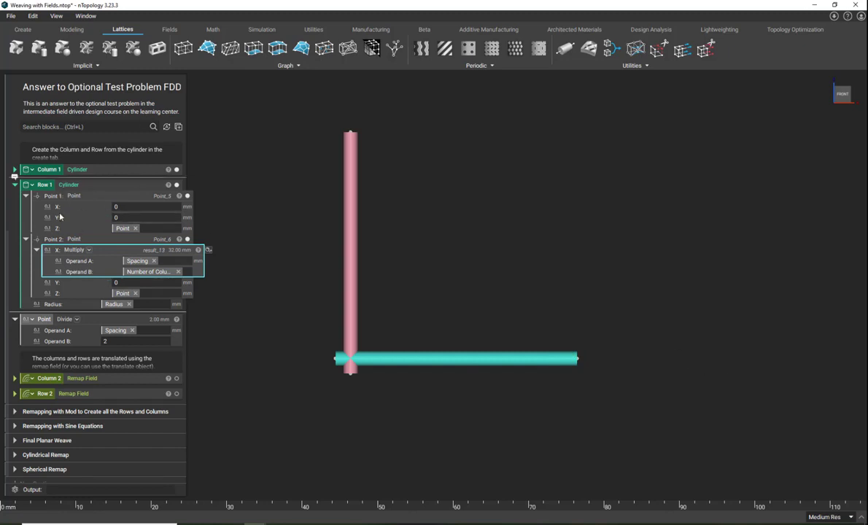
left_click(188, 196)
left_click(187, 239)
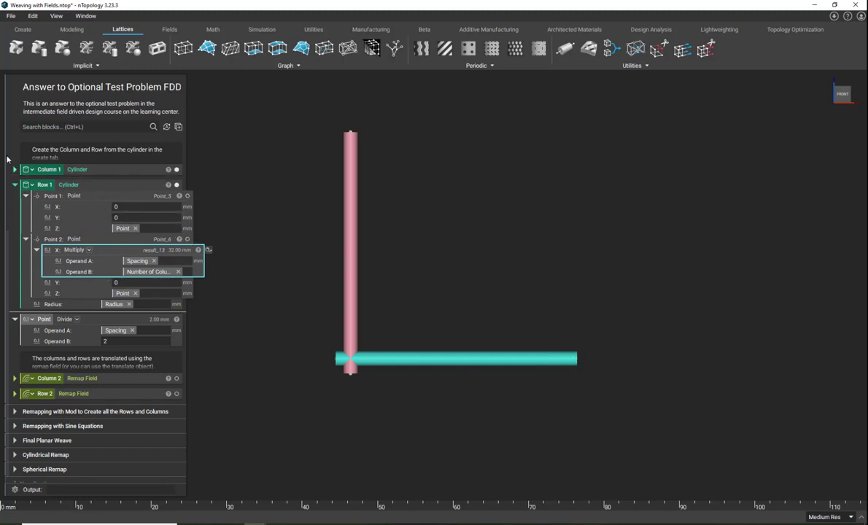
left_click(14, 185)
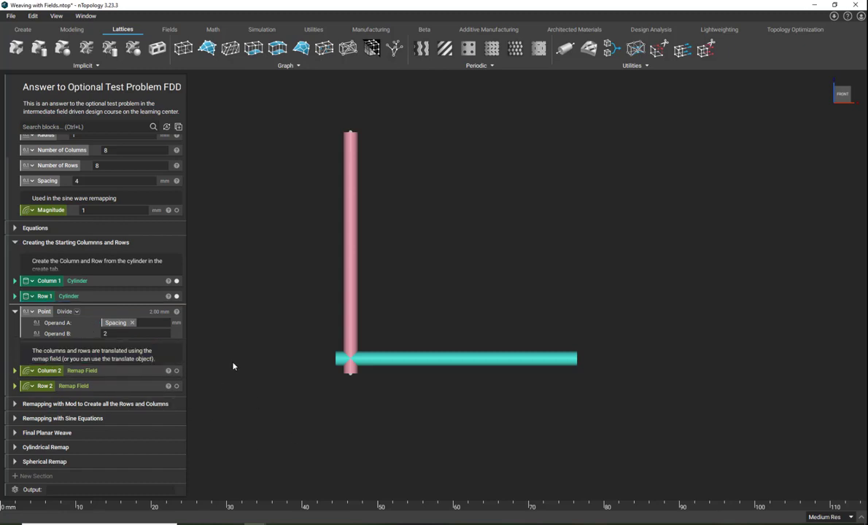
Expand the Column 2 and Row 2 remap fields and display both translated cylinders in the viewport
left_click(15, 371)
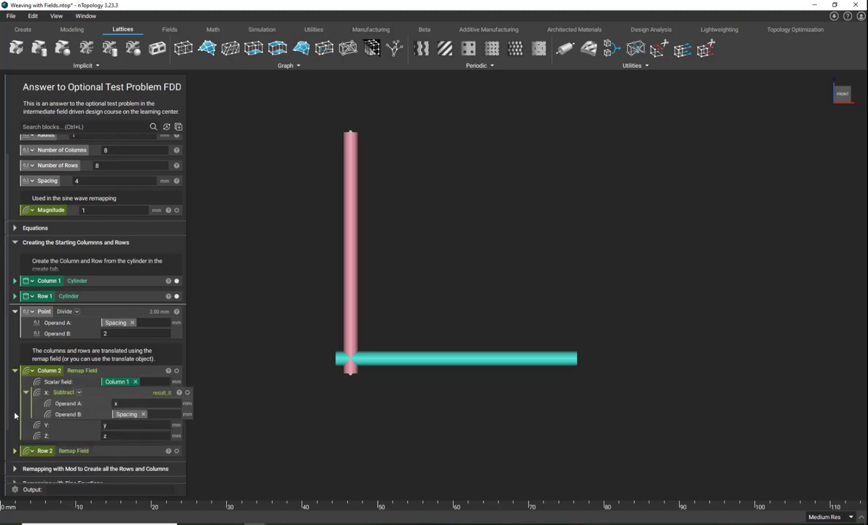
scroll(15, 417, "down", 1)
left_click(15, 423)
scroll(87, 321, "down", 2)
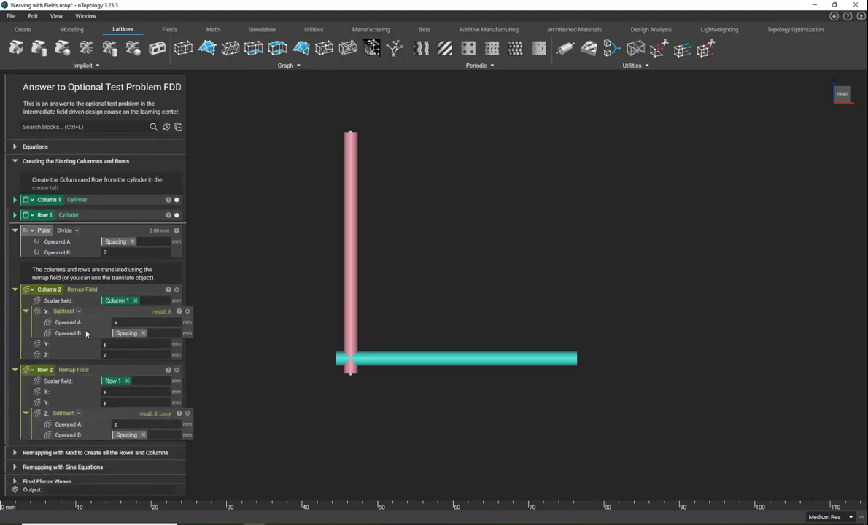
left_click(121, 291)
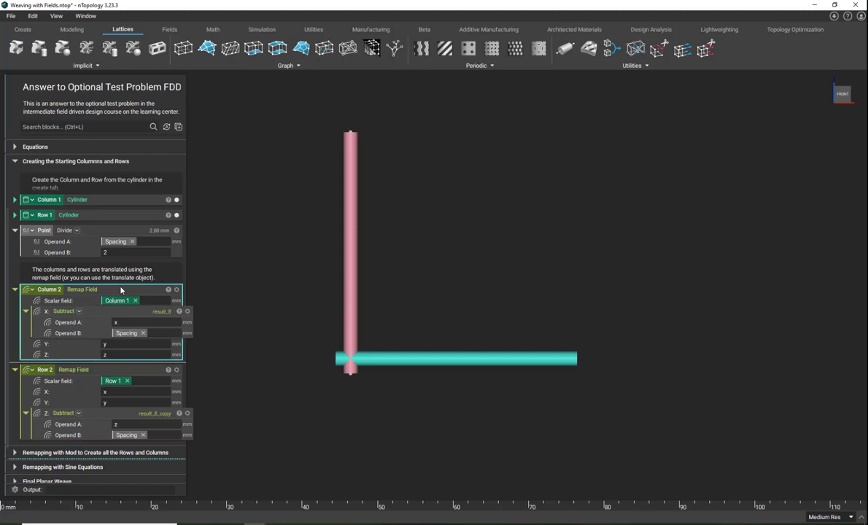
left_click(124, 314)
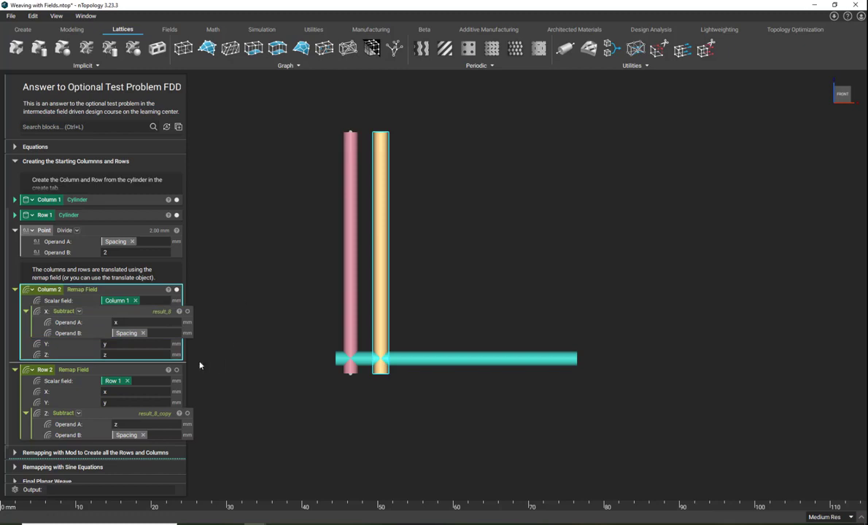
left_click(367, 412)
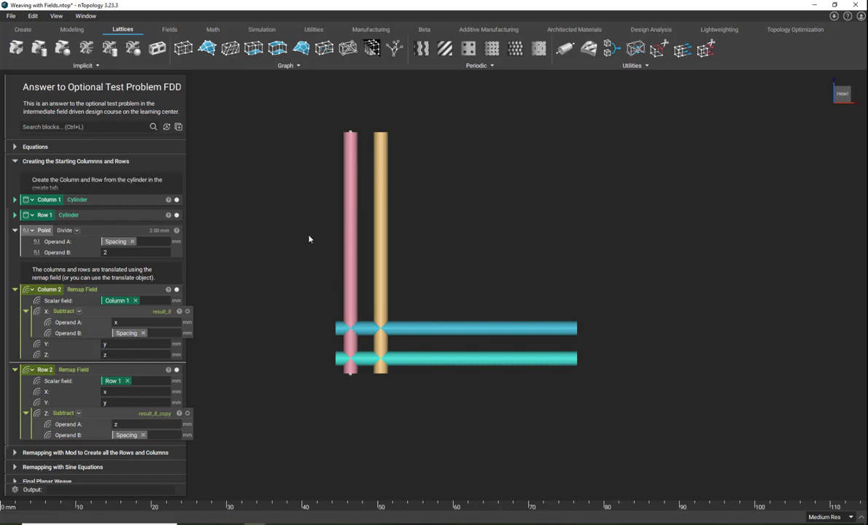
Collapse the Column 2 and Row 2 blocks and expand the Remapping with Mod to Create all the Rows and Columns section
left_click(15, 289)
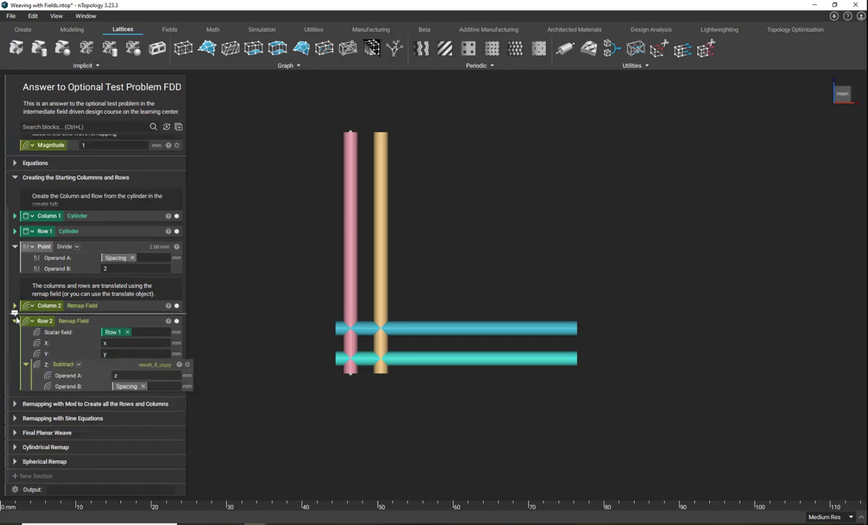
left_click(14, 318)
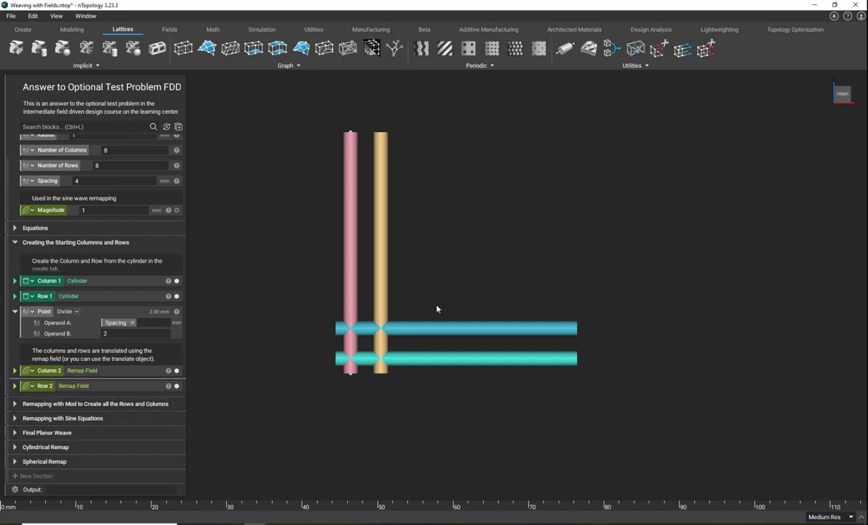
left_click(15, 404)
scroll(16, 407, "down", 2)
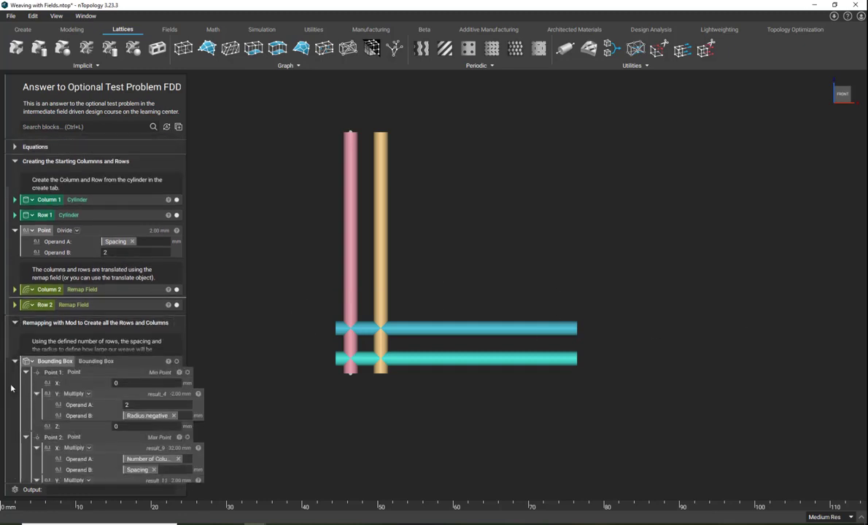
Search the available blocks for "array" to look at the array options, and clear the search
key("ctrl+l")
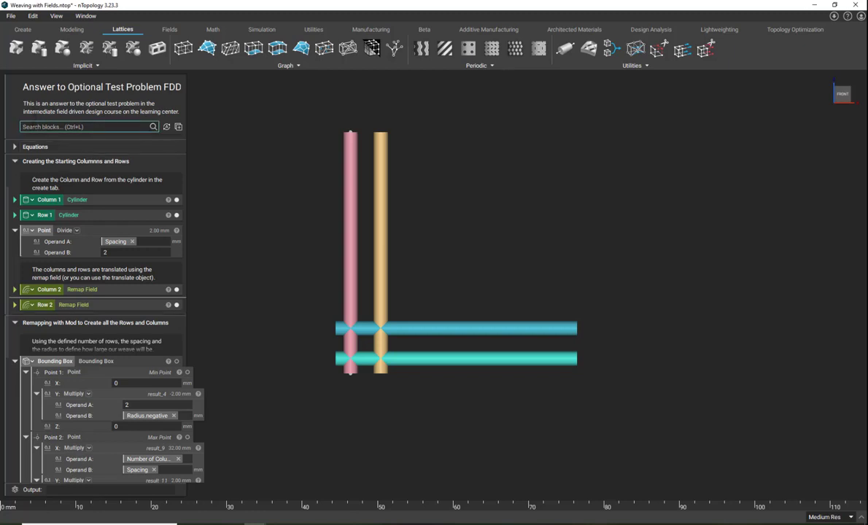
type("array")
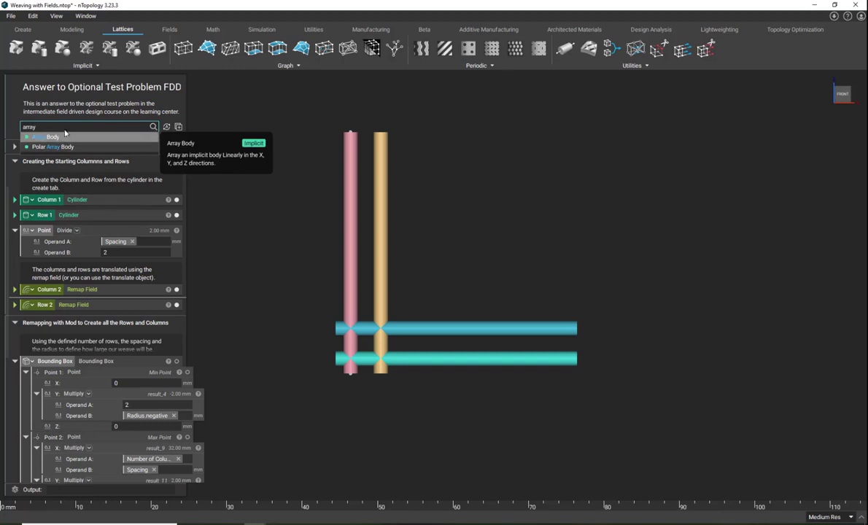
key("BackSpace")
key("BackSpace")
key("BackSpace")
key("BackSpace")
key("BackSpace")
left_click(295, 142)
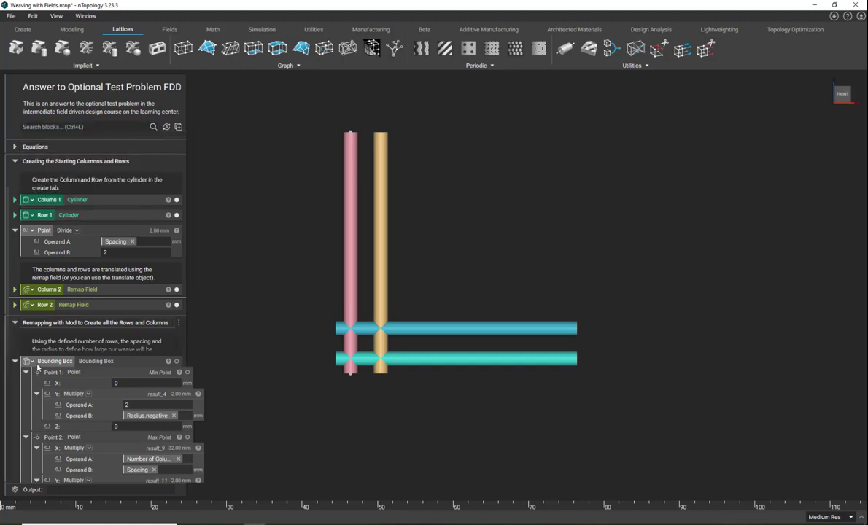
Collapse the Bounding Box block and expand the Rows 1 block to examine its Mod remap of Row 1
scroll(6, 283, "down", 3)
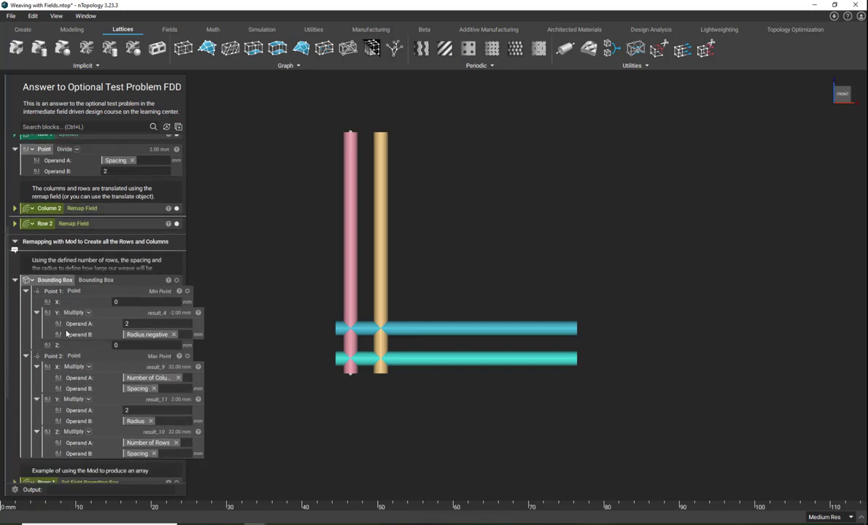
left_click(15, 281)
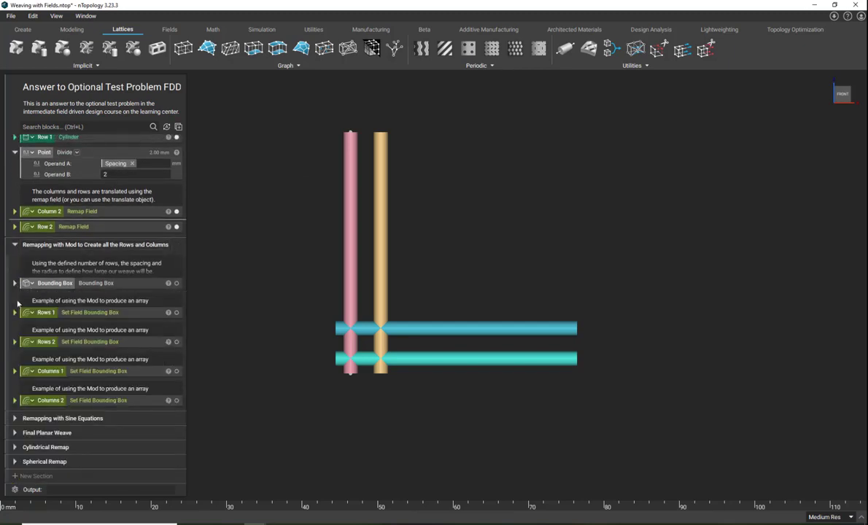
left_click(13, 312)
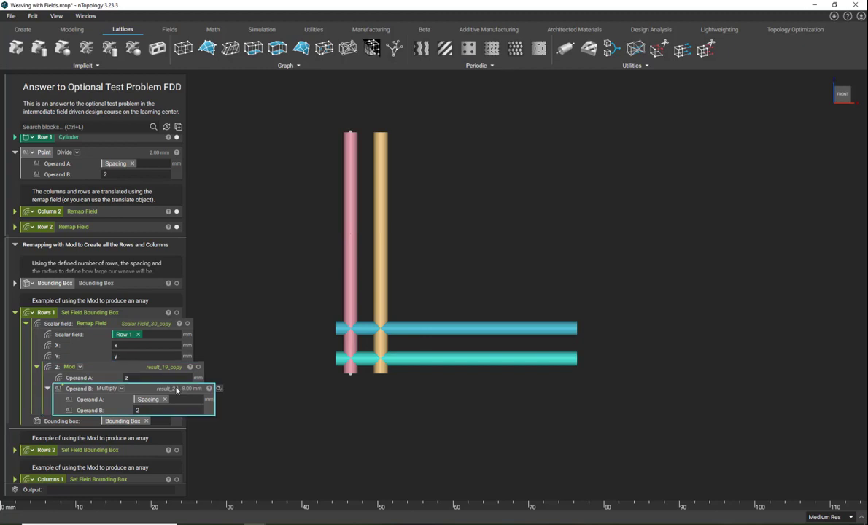
View the Z Mod block of Rows 1 in the Field Viewer with the plane normal set to 0, 1, 0
key("f")
left_click(774, 273)
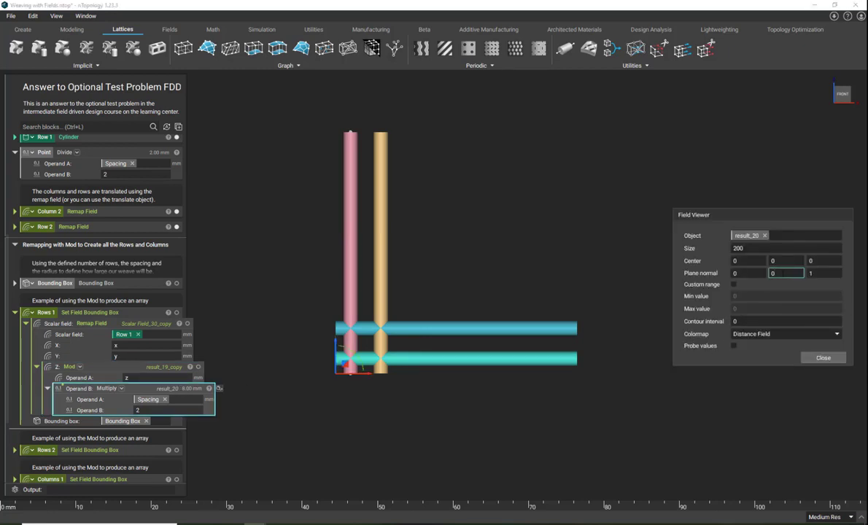
key("BackSpace")
type("1")
key("Tab")
type("0")
left_click(114, 371)
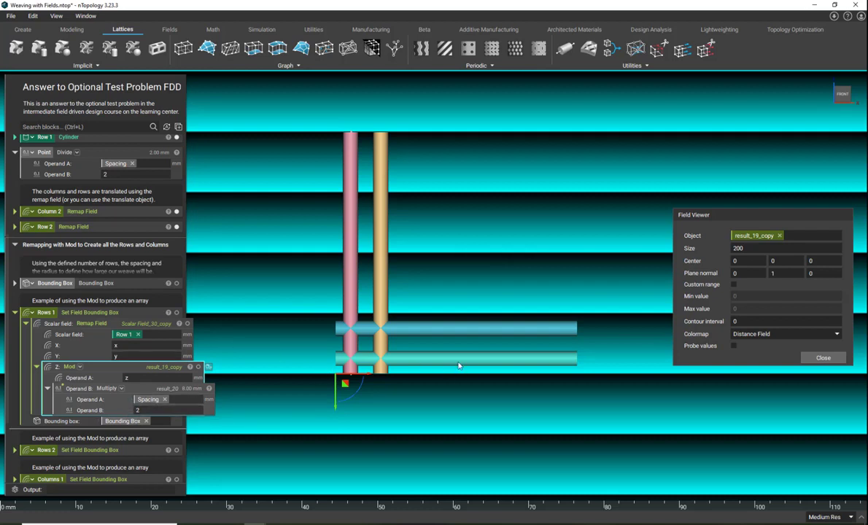
Set the Field Viewer's contour interval to 4 and enable probe values for the Z Mod field
left_click(743, 322)
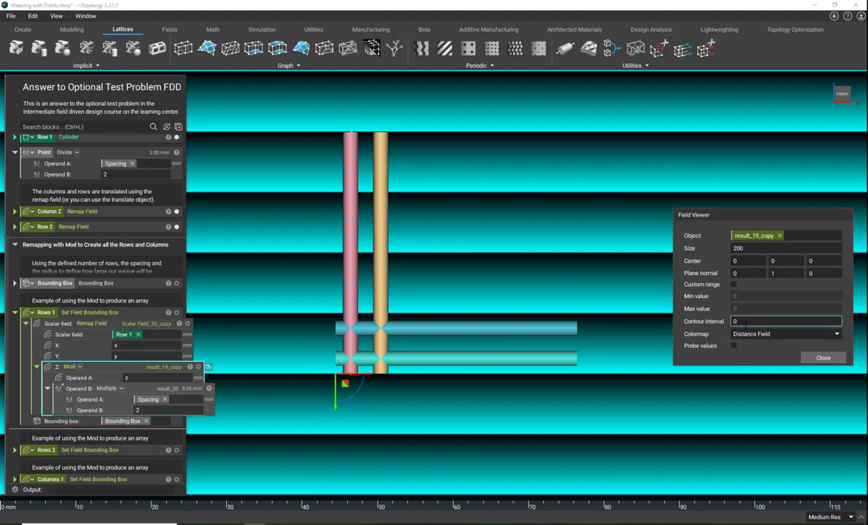
type("4")
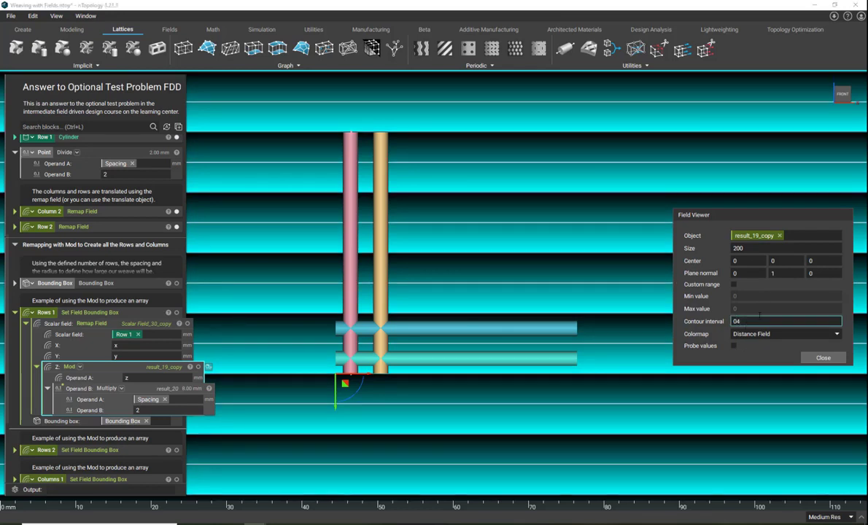
left_click(734, 345)
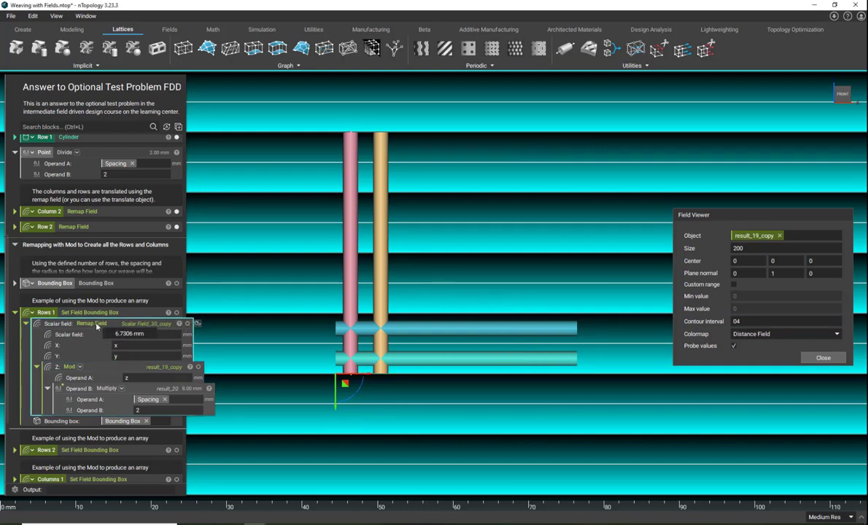
View the Remap Field of Rows 1 in the Field Viewer and examine the repeated row field across its full extent
left_click(96, 325)
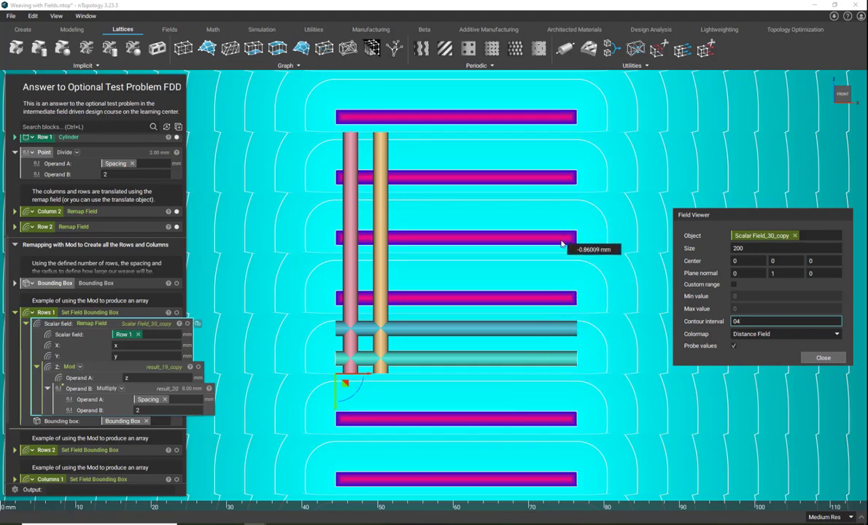
scroll(557, 140, "down", 2)
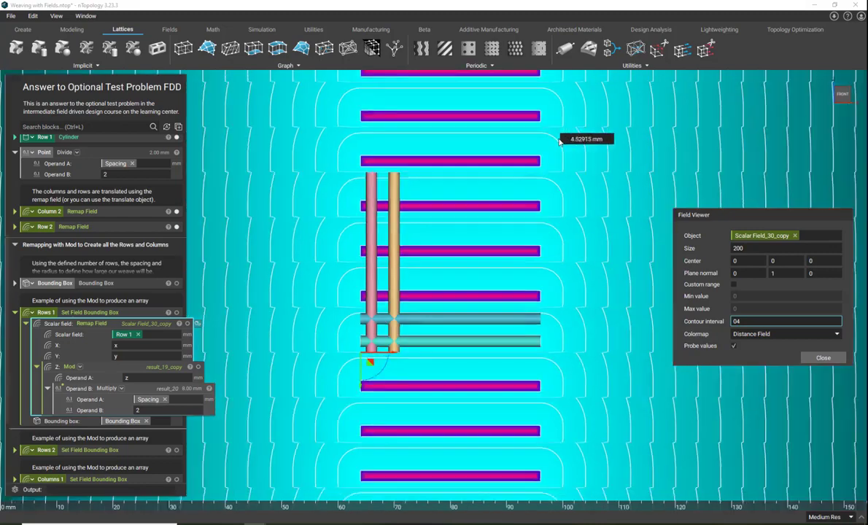
scroll(559, 141, "down", 5)
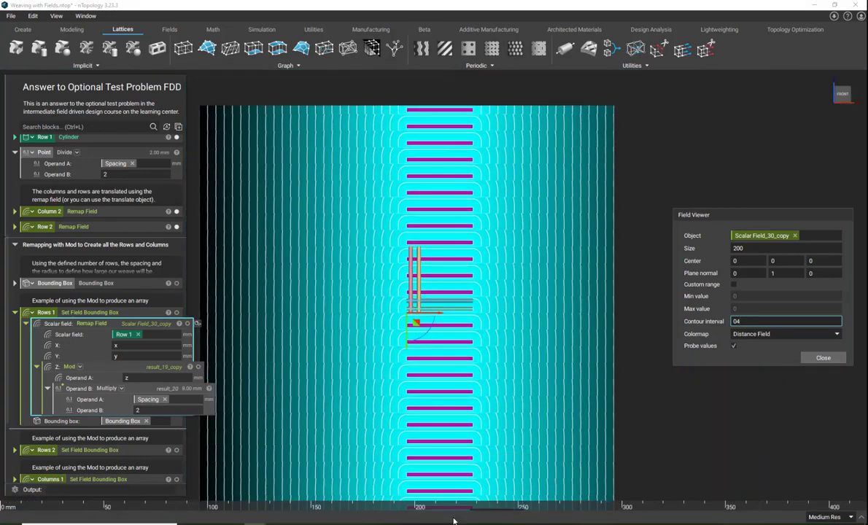
scroll(439, 302, "up", 2)
scroll(439, 301, "up", 5)
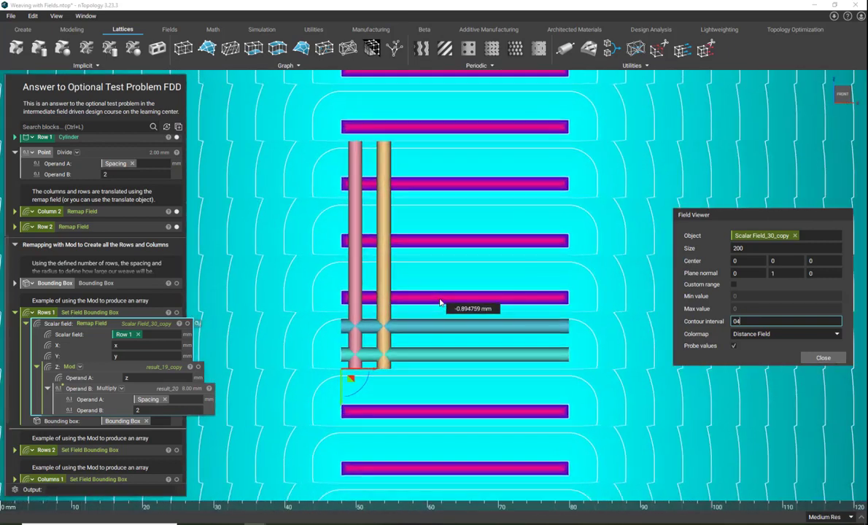
Make the Rows 1 block visible and close the Field Viewer
left_click(176, 313)
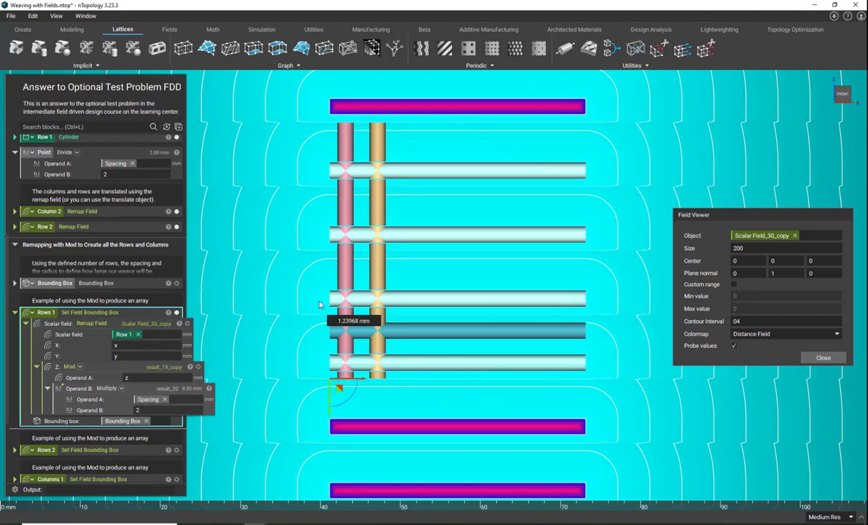
left_click(820, 358)
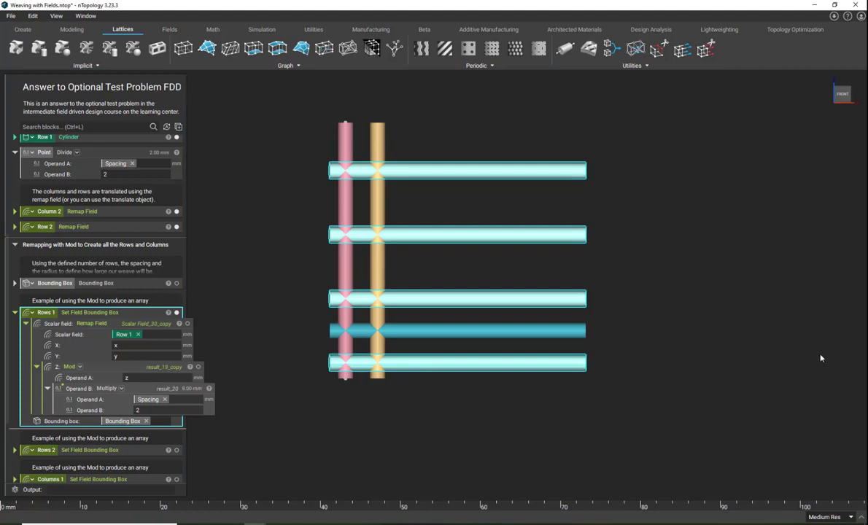
Expand the Bounding Box block, display its Min Point and Max Point, and examine the Multiply inputs defining the maximum X and Y
scroll(98, 320, "up", 5)
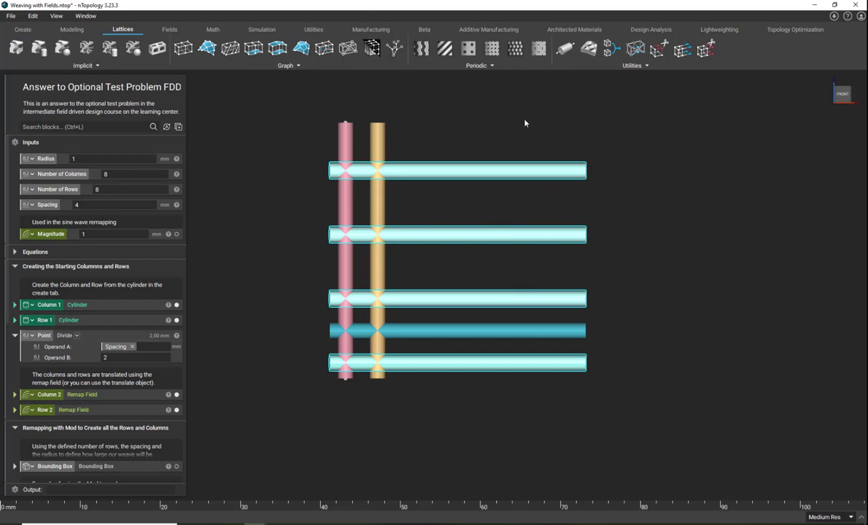
scroll(89, 352, "down", 3)
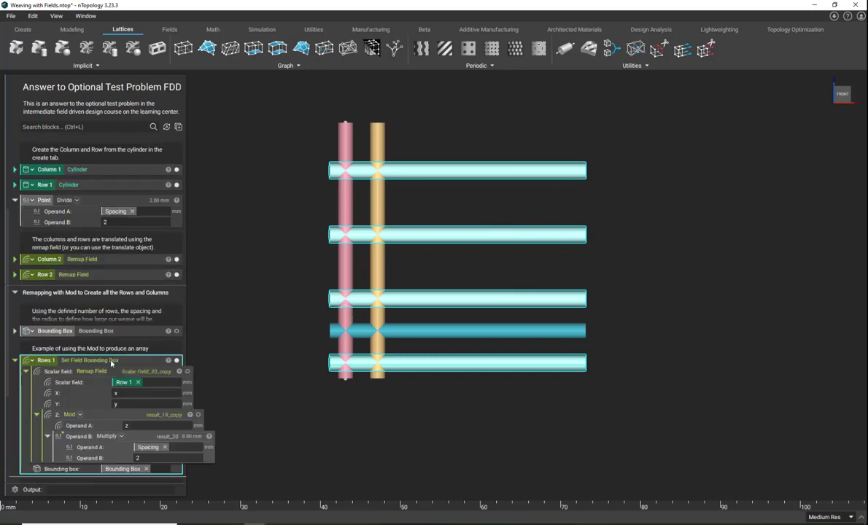
scroll(73, 359, "down", 3)
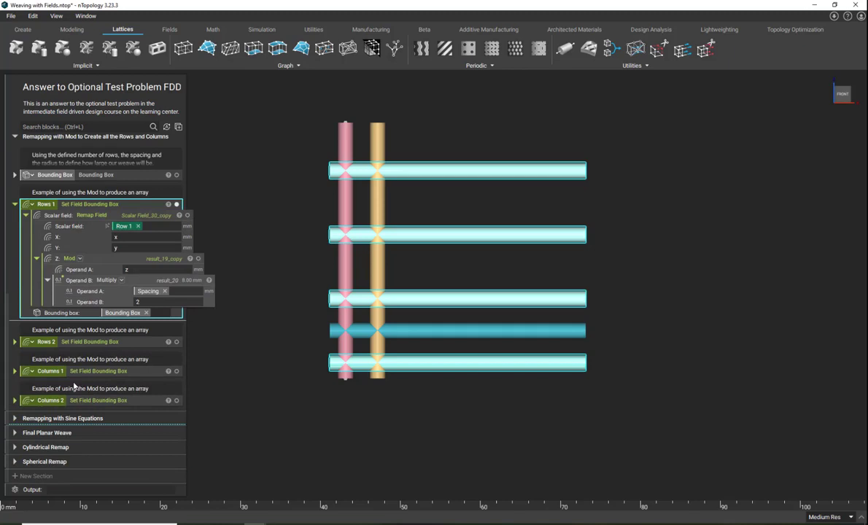
left_click(15, 175)
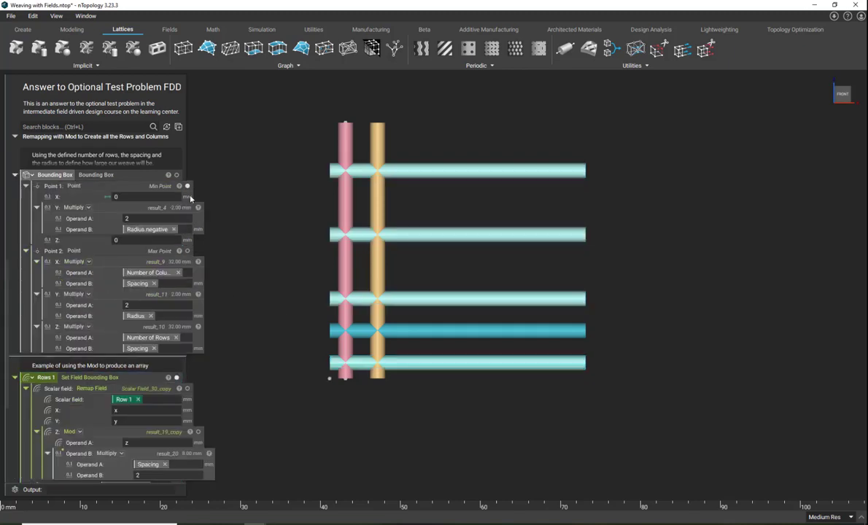
left_click(127, 190)
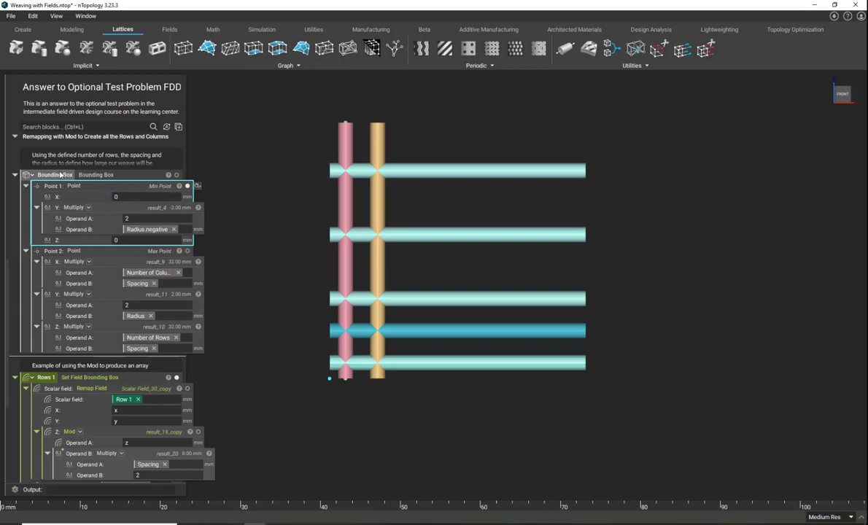
left_click(26, 186)
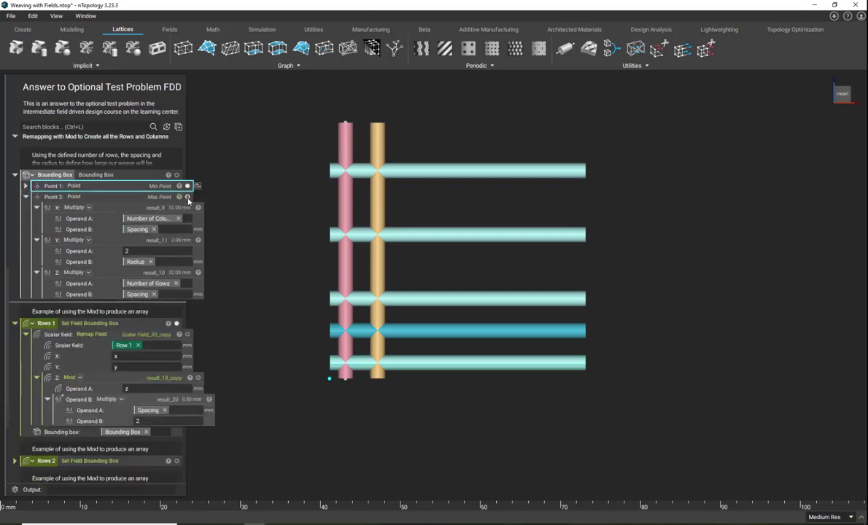
left_click(107, 200)
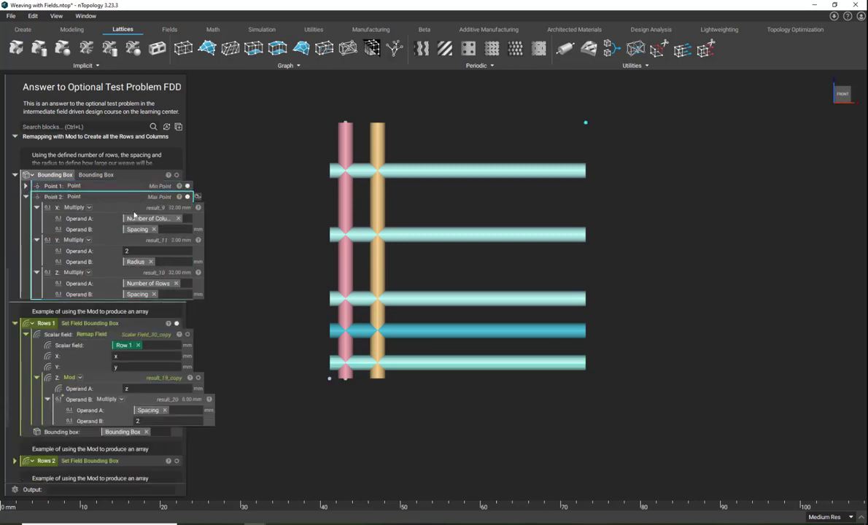
left_click(122, 207)
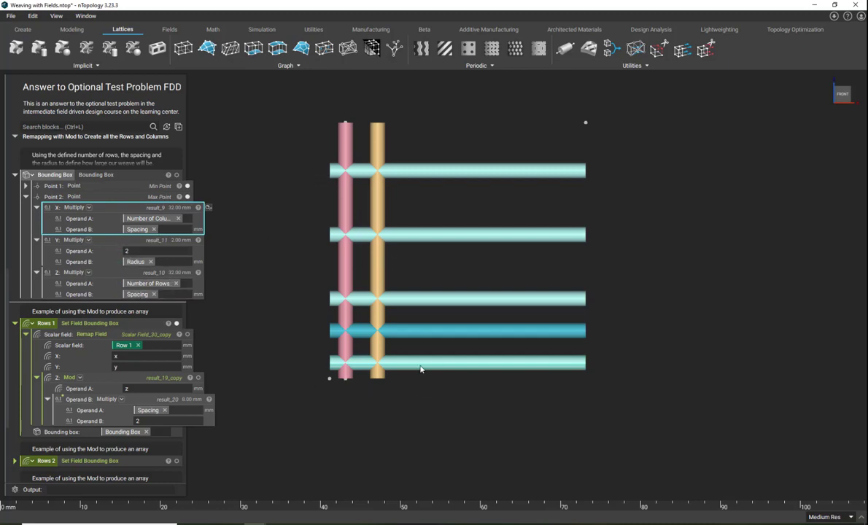
left_click(121, 240)
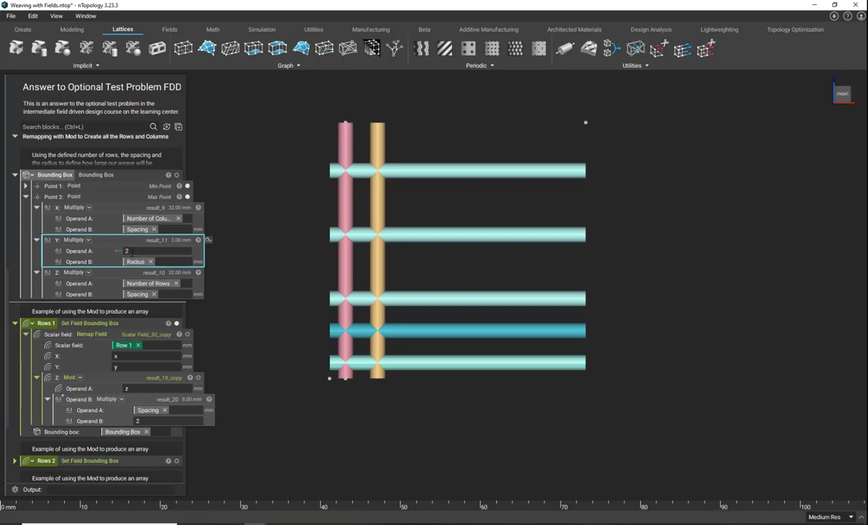
Hide the Min Point and Max Point, make the Bounding Box visible, and collapse its block
left_click(187, 198)
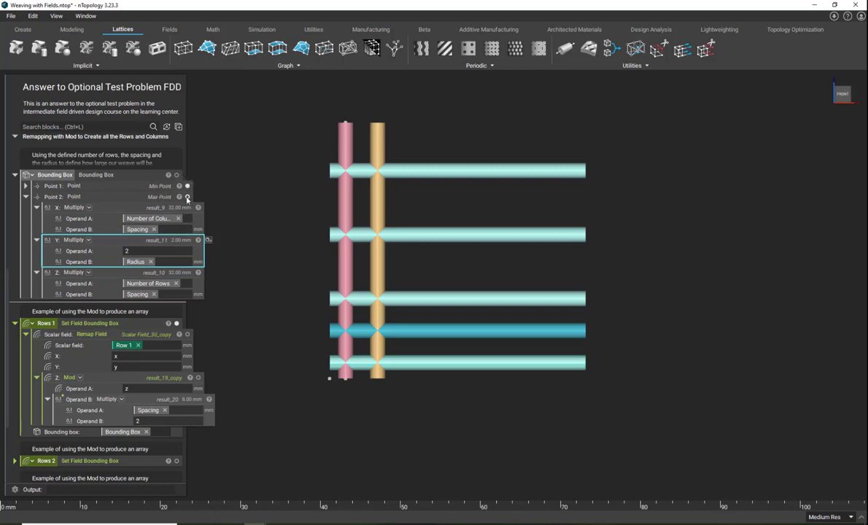
left_click(179, 176)
left_click(177, 175)
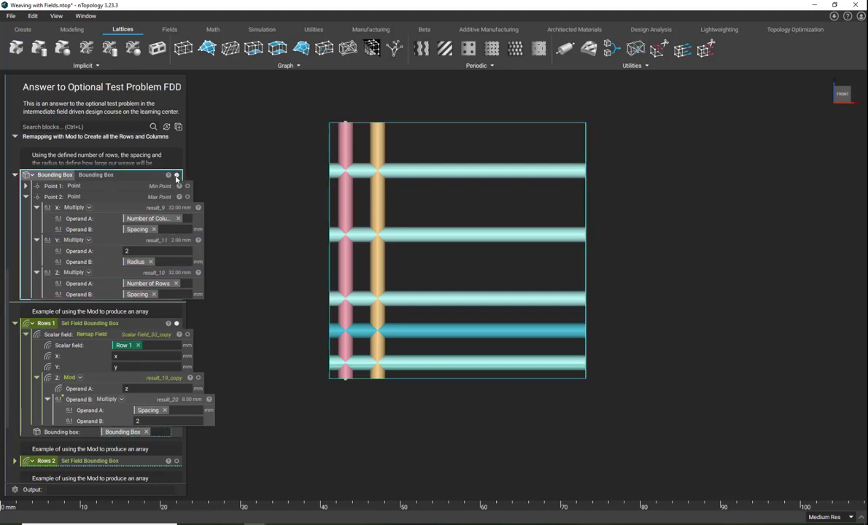
left_click(14, 175)
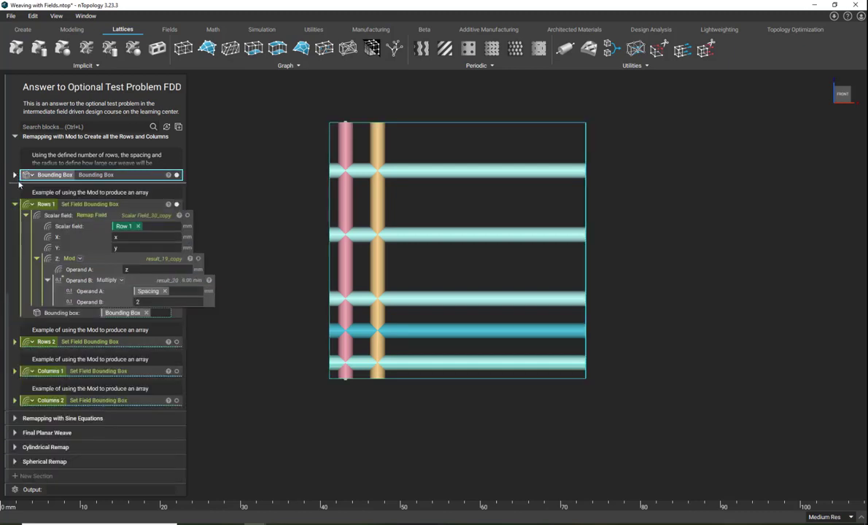
Expand the Rows 2 block to examine its Mod remap of Row 2, and make Rows 2 visible
left_click(16, 342)
scroll(17, 342, "down", 2)
scroll(16, 343, "down", 1)
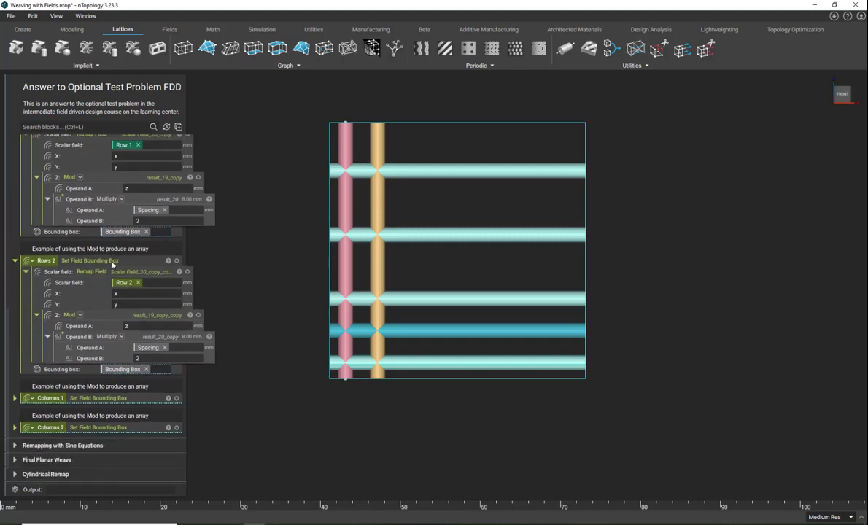
left_click(152, 341)
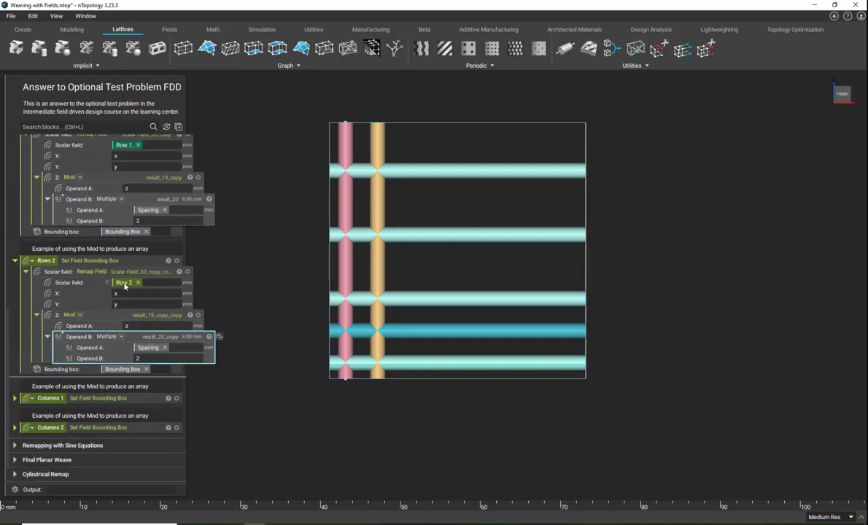
left_click(176, 260)
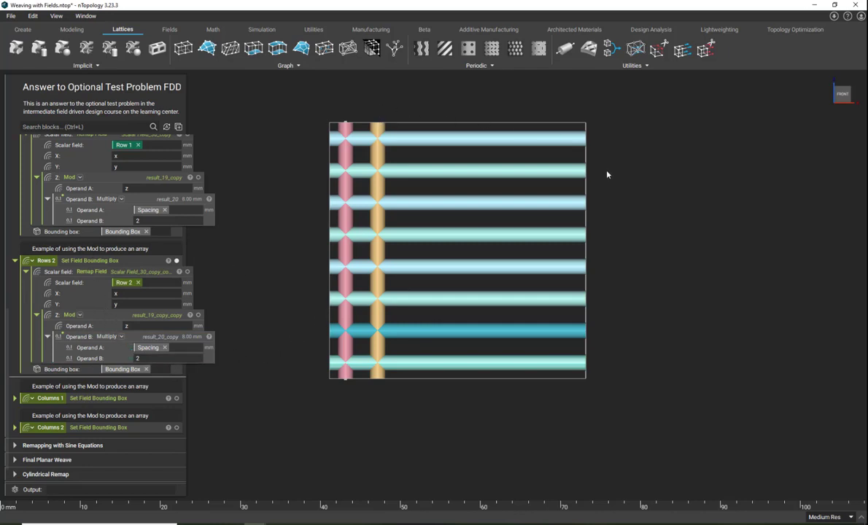
Expand the Columns 1 block to examine its X Mod remap of Column 1, and make Columns 1 visible
left_click(15, 398)
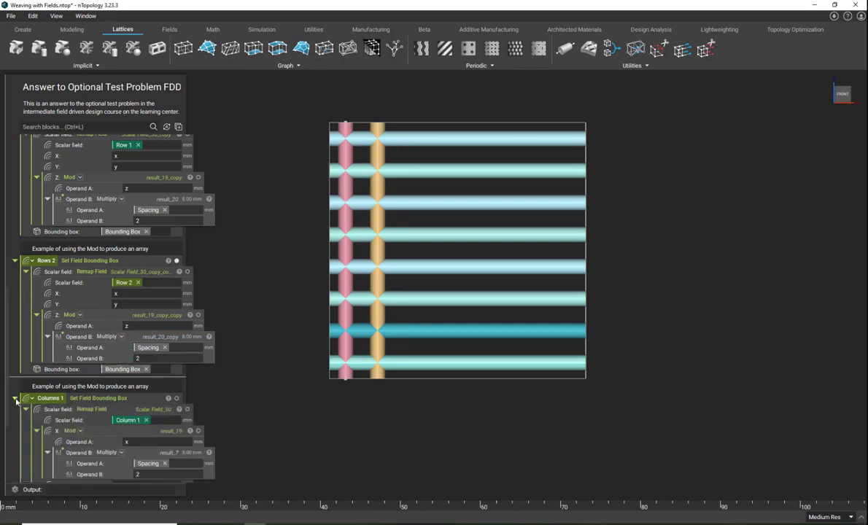
scroll(15, 398, "down", 3)
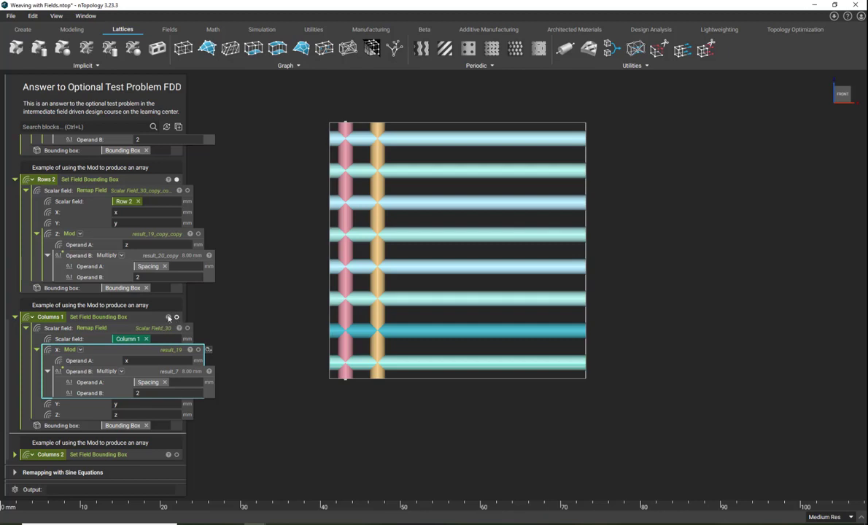
left_click(176, 317)
Expand and show the Columns 2 block, and inspect the full grid of rows and columns at an angle
scroll(92, 357, "down", 2)
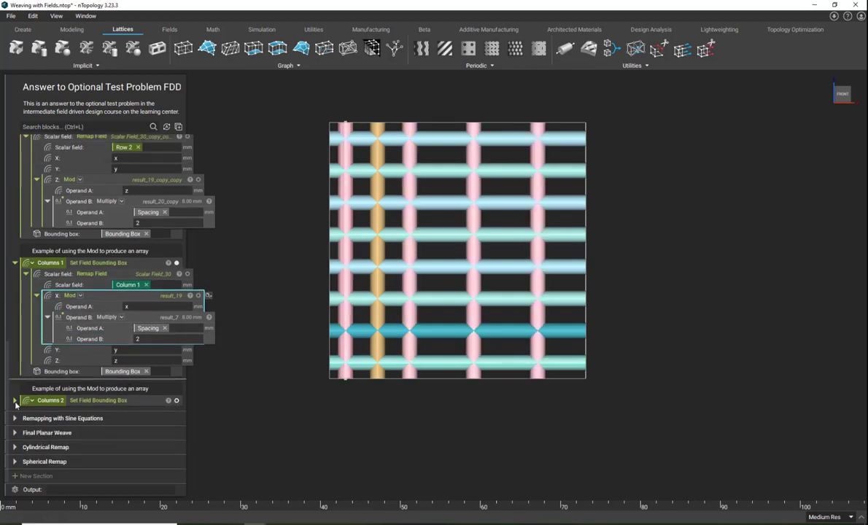
left_click(15, 401)
scroll(31, 401, "down", 3)
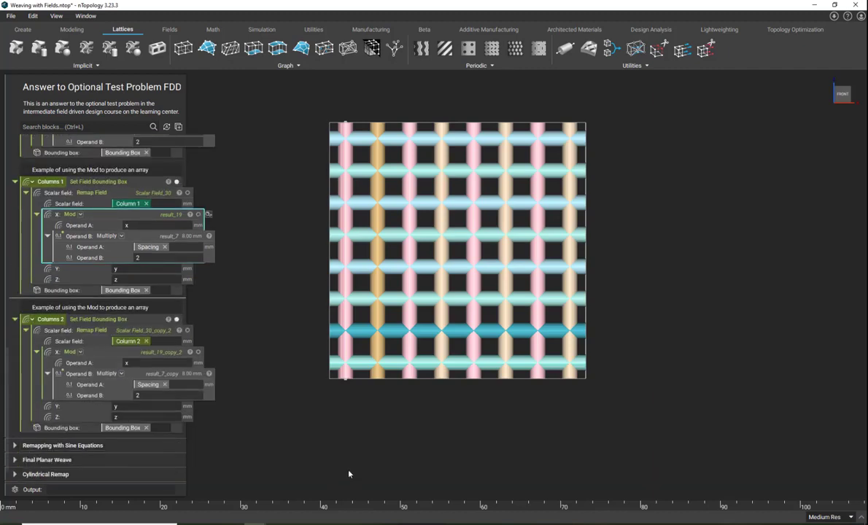
right_click_drag(336, 284, 324, 331)
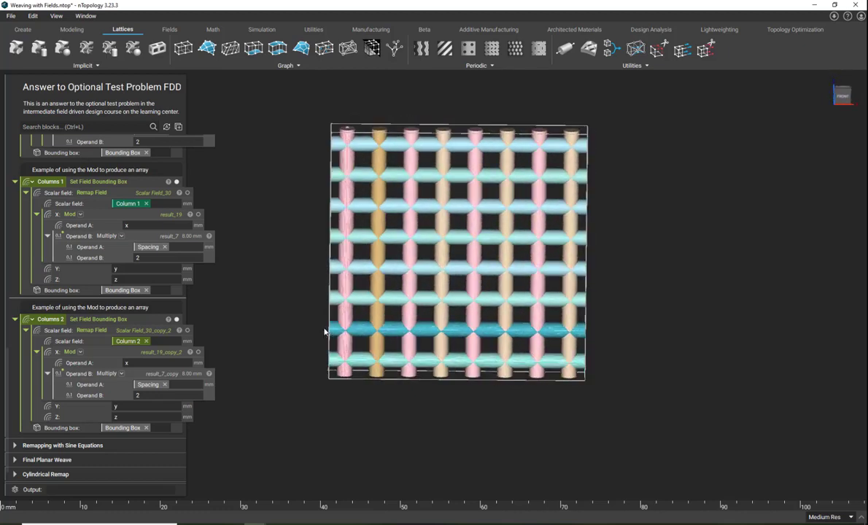
right_click_drag(333, 310, 242, 311)
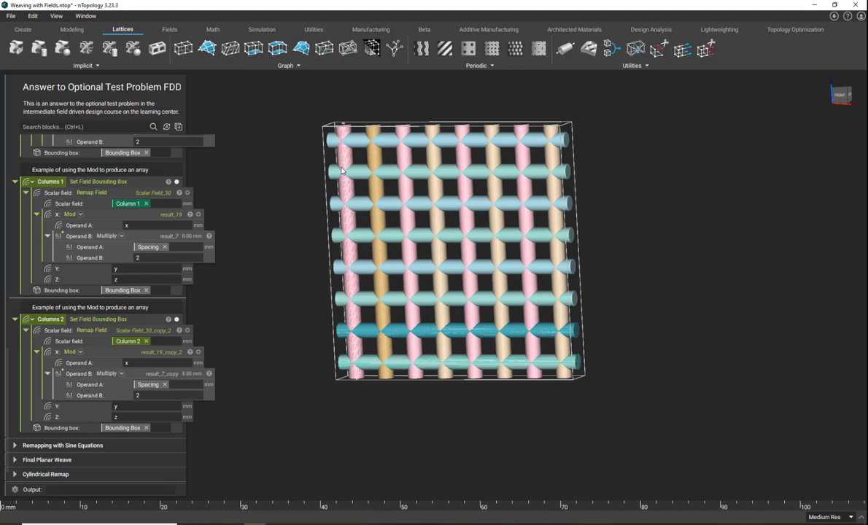
Collapse the Columns 2, Columns 1, Rows 2 and Rows 1 blocks
left_click(15, 319)
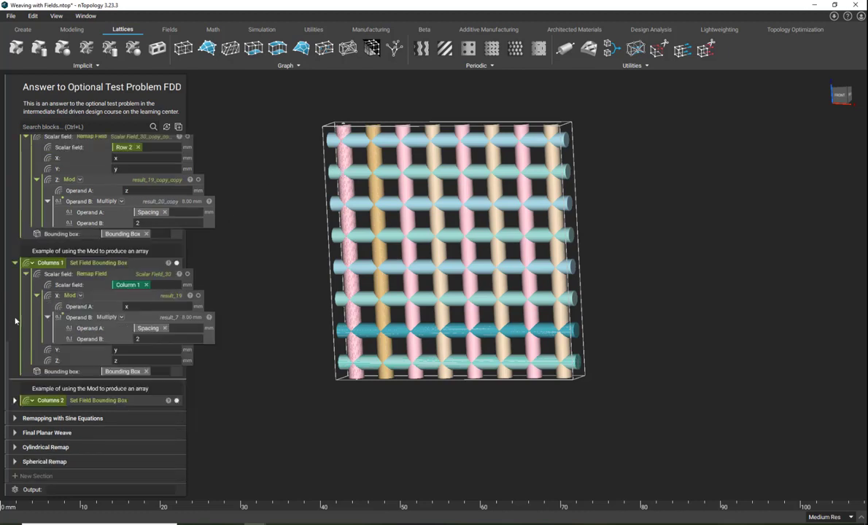
left_click(14, 263)
left_click(15, 212)
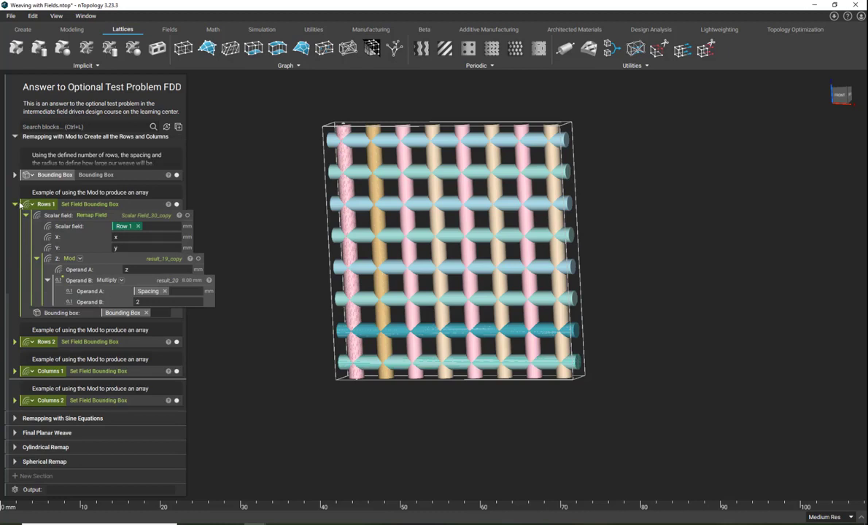
left_click(16, 211)
Isolate the Rows 1 block and make Rows 2, Columns 1 and Columns 2 visible alongside it
left_click(128, 312)
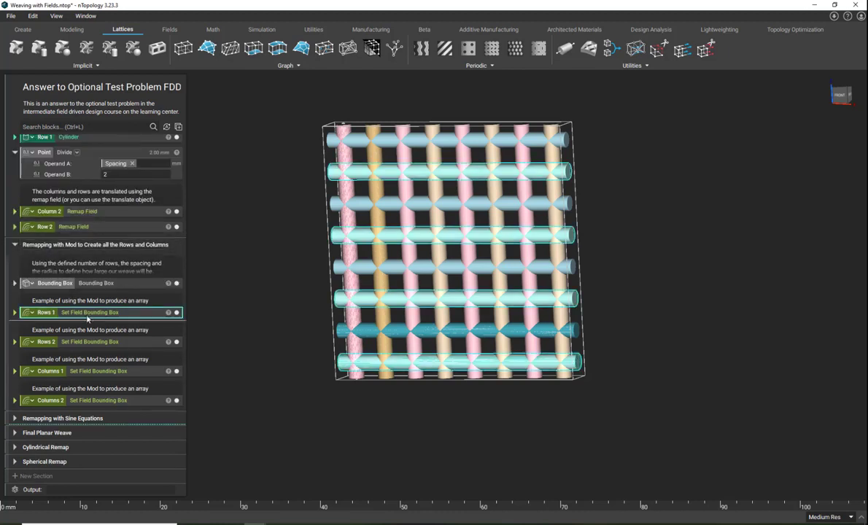
key("i")
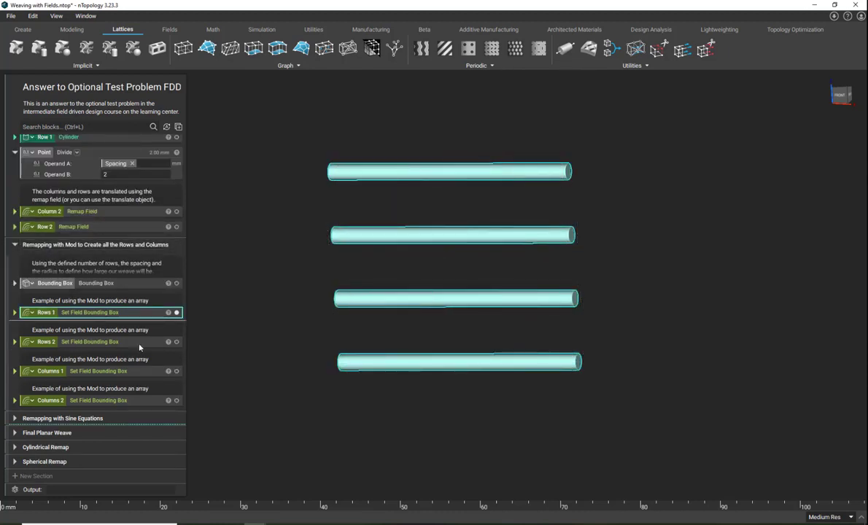
left_click(176, 342)
left_click(176, 372)
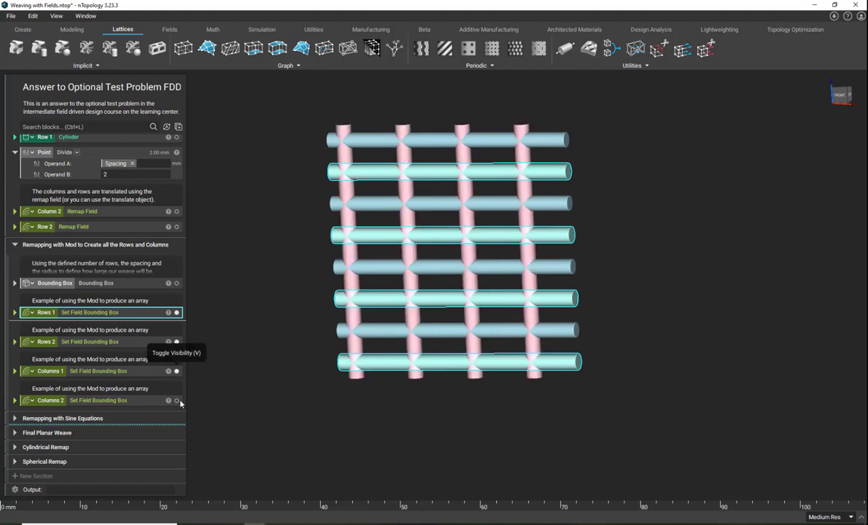
left_click(177, 401)
left_click(288, 423)
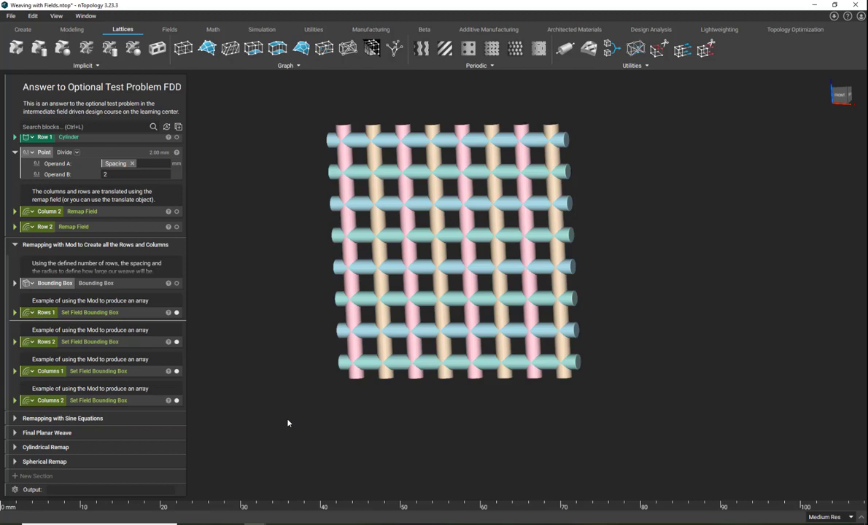
Collapse the section with the starting columns and rows, and expand Equations to review the period and sine equations
scroll(138, 315, "up", 5)
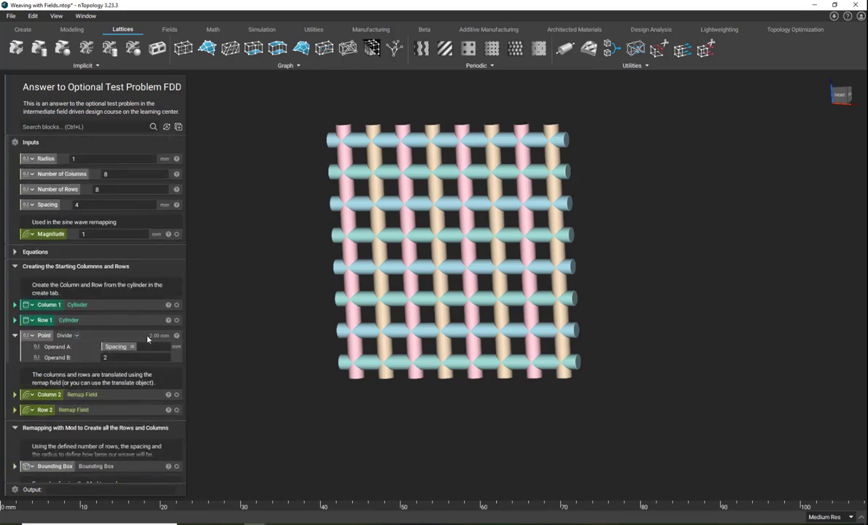
left_click(13, 266)
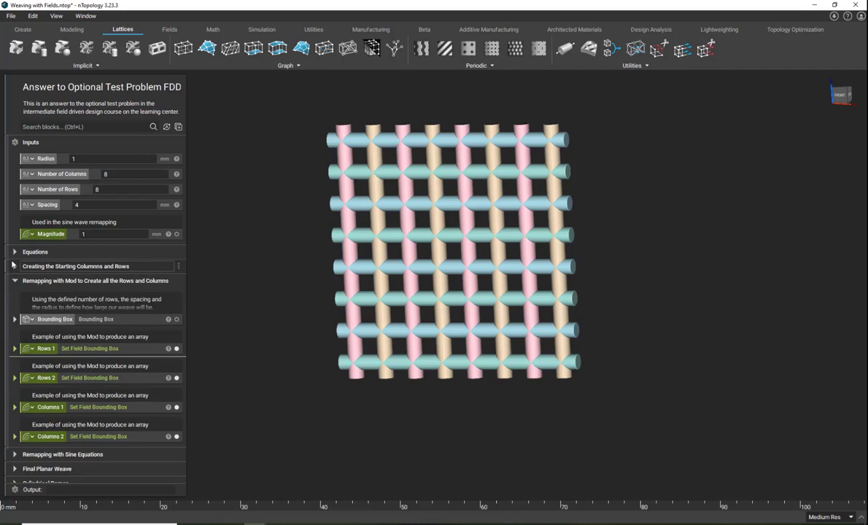
left_click(14, 251)
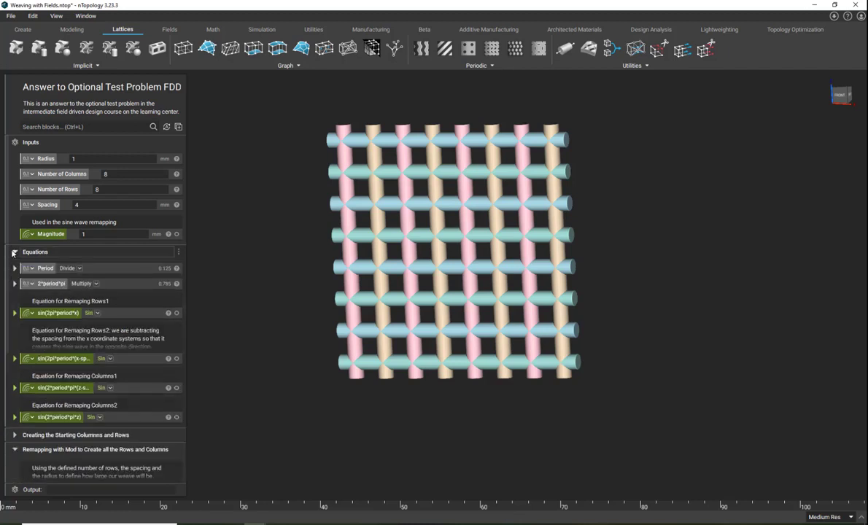
scroll(22, 375, "down", 1)
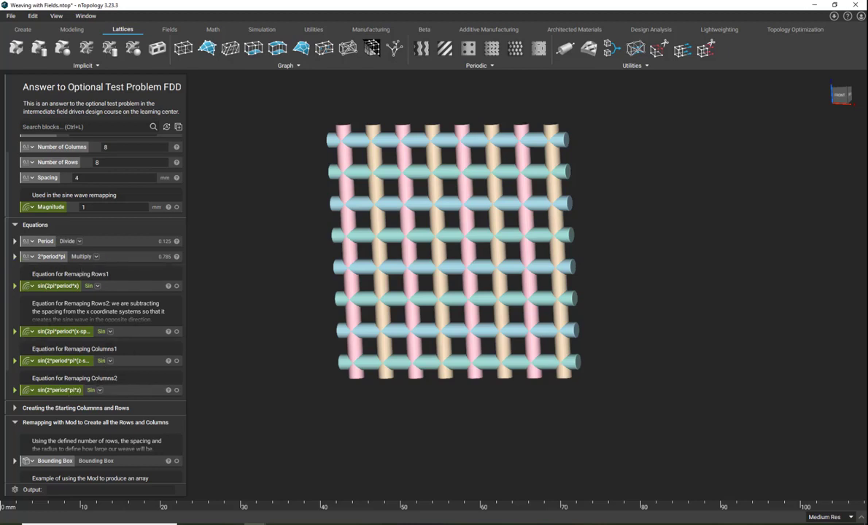
scroll(13, 268, "down", 5)
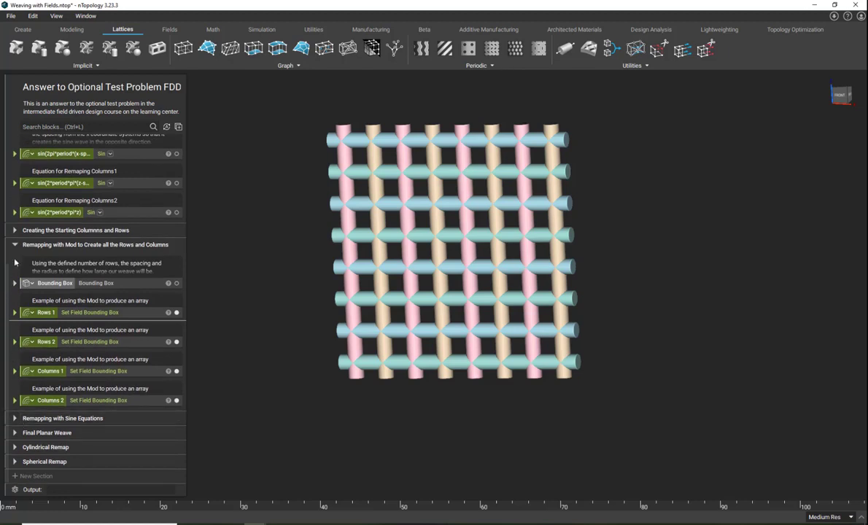
Collapse the Mod remapping section and expand Remapping with Sine Equations down to the inputs of Rows1 Remap
left_click(14, 245)
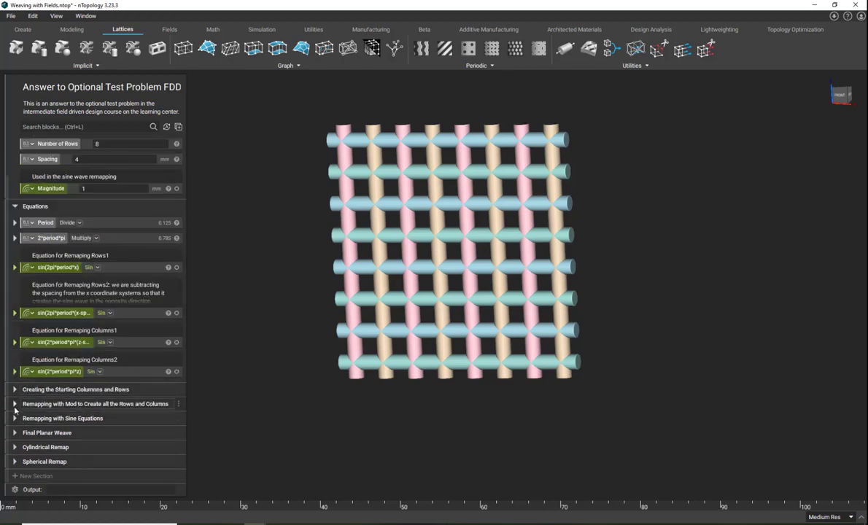
left_click(15, 413)
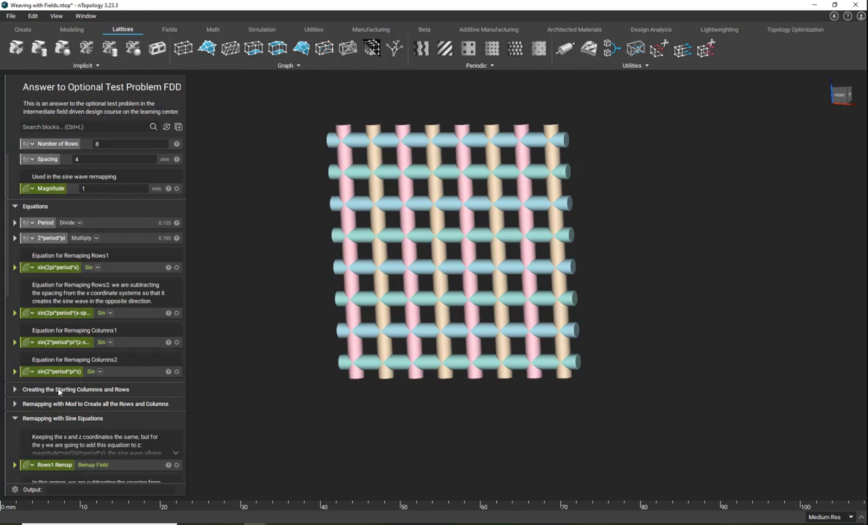
scroll(44, 380, "down", 3)
left_click(15, 358)
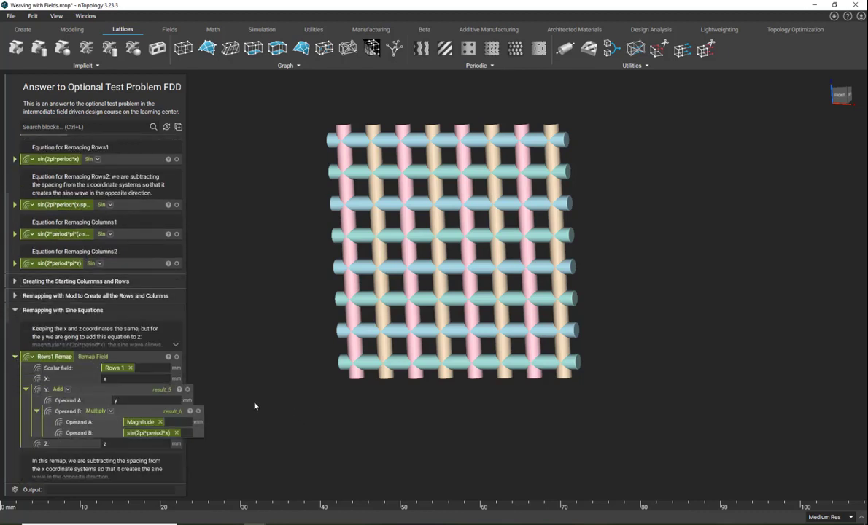
Examine the Y expression of Rows1 Remap and the Magnitude input it multiplies with the sine equation
left_click(135, 360)
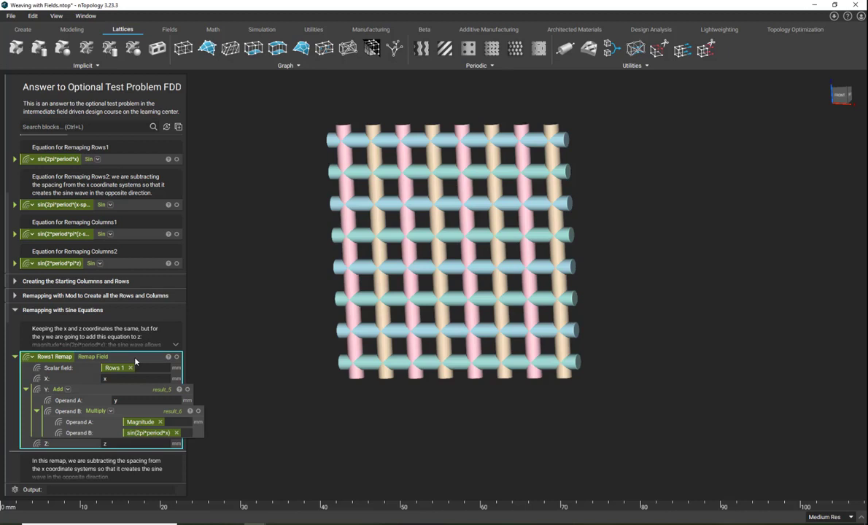
left_click(90, 406)
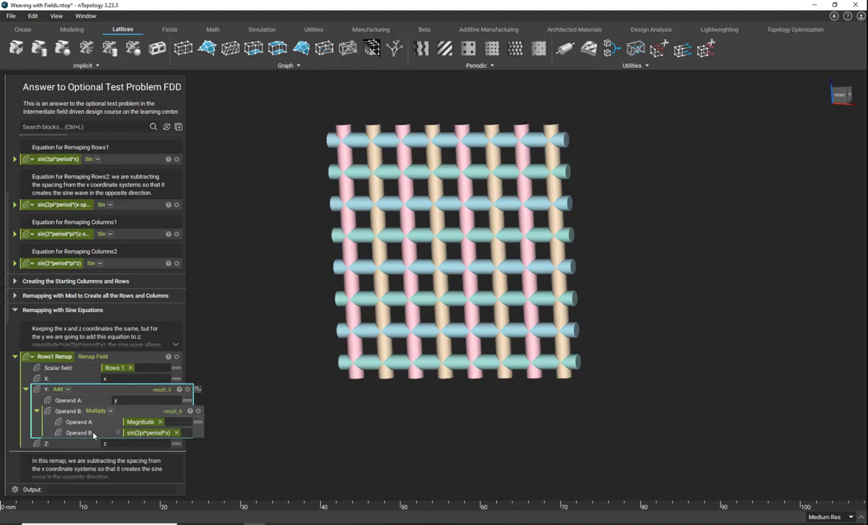
scroll(87, 405, "up", 4)
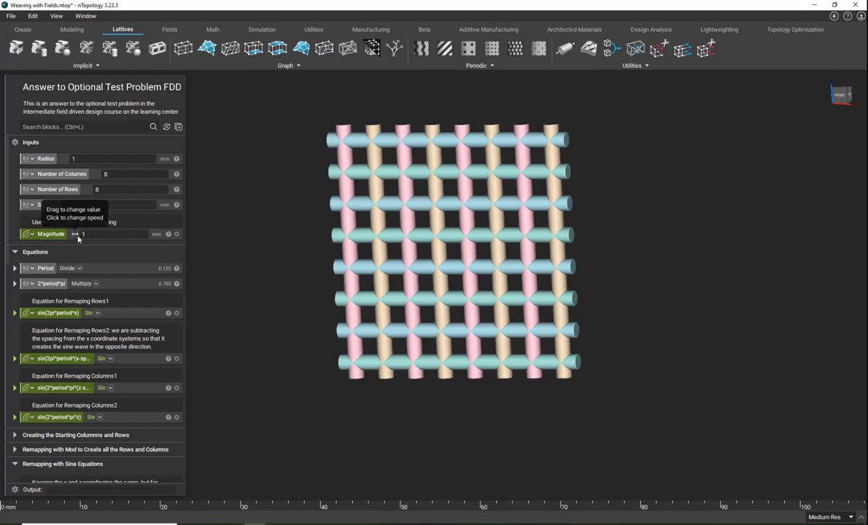
scroll(75, 211, "down", 3)
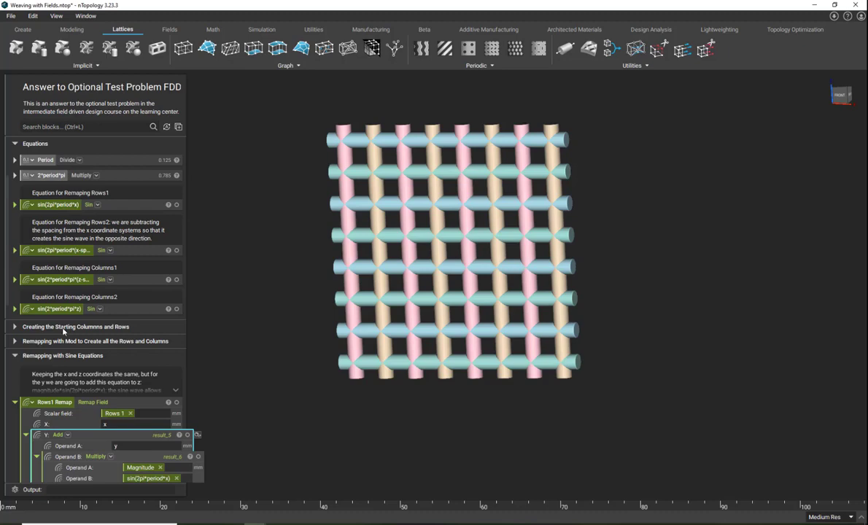
scroll(73, 342, "down", 3)
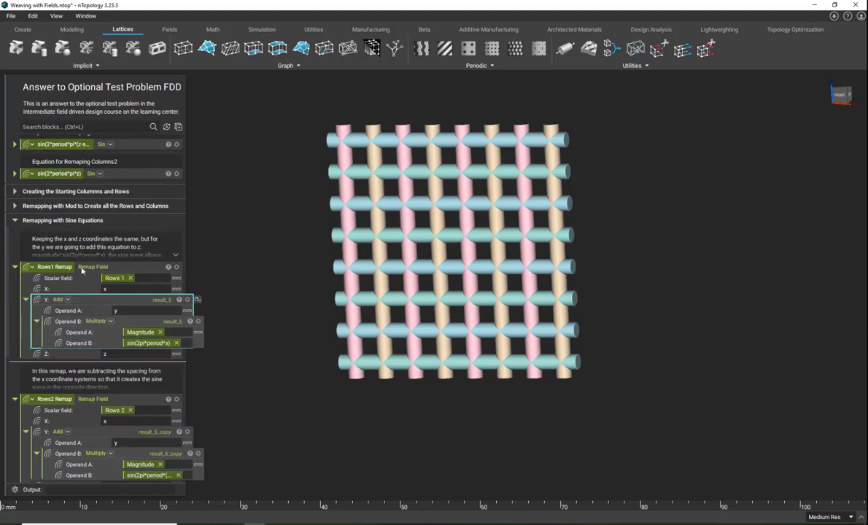
Isolate Rows1 Remap with its full comment expanded, and view the wavy rows squarely from below
left_click(174, 266)
left_click(175, 255)
mouse_move(268, 270)
right_mouse_down()
mouse_move(381, 126)
mouse_move(420, 240)
mouse_move(343, 269)
mouse_move(412, 218)
right_mouse_up()
left_click(842, 96)
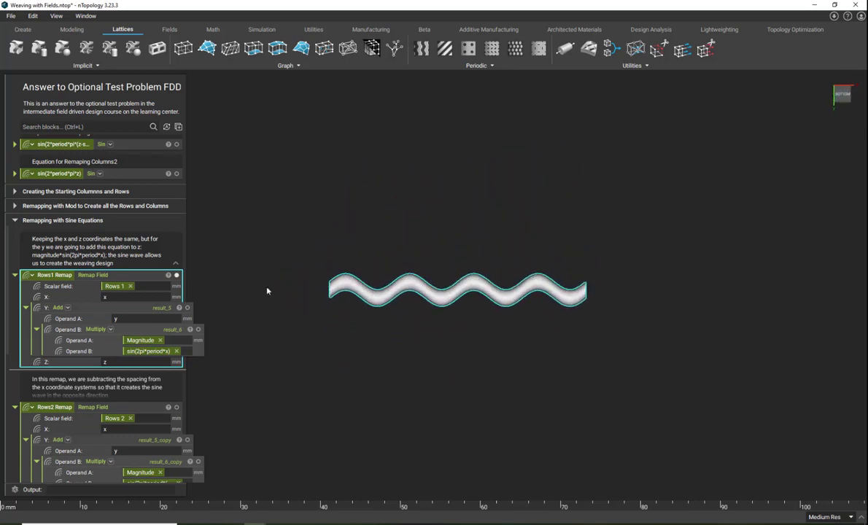
Display the Y Add field of Rows1 Remap in the Field Viewer and compare it with the wavy rows
left_click(125, 315)
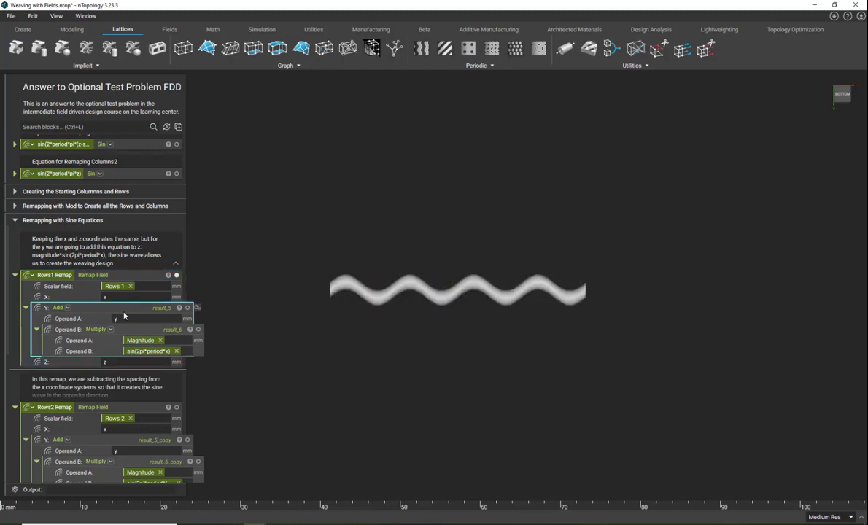
key("f")
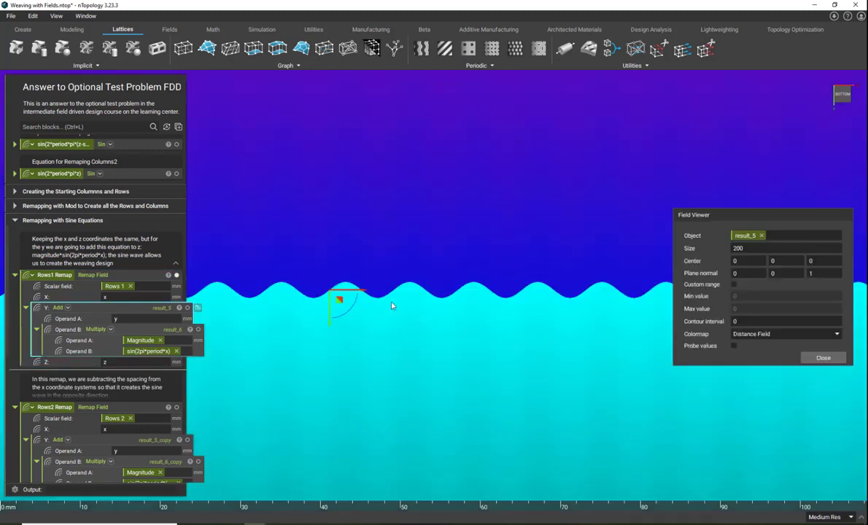
right_click_drag(392, 305, 702, 323)
left_click(837, 97)
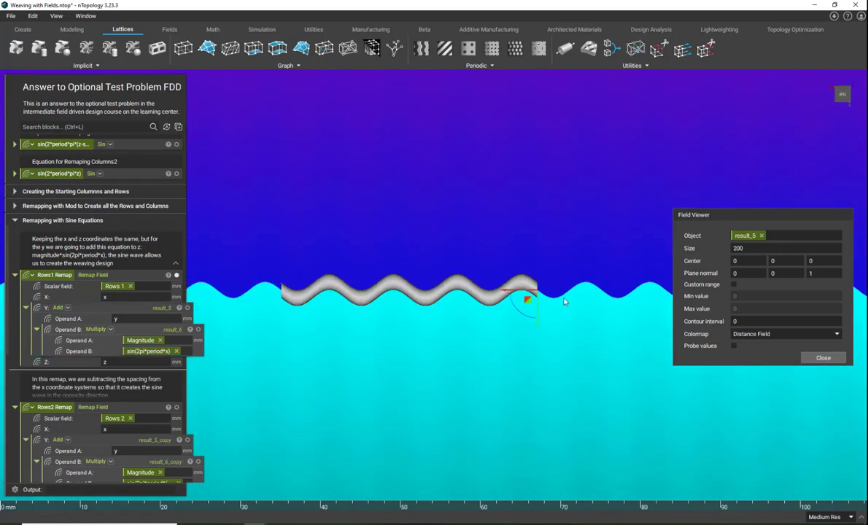
Switch the Field Viewer to the Multiply field of Rows1 Remap and probe its values across the bands
left_click(141, 332)
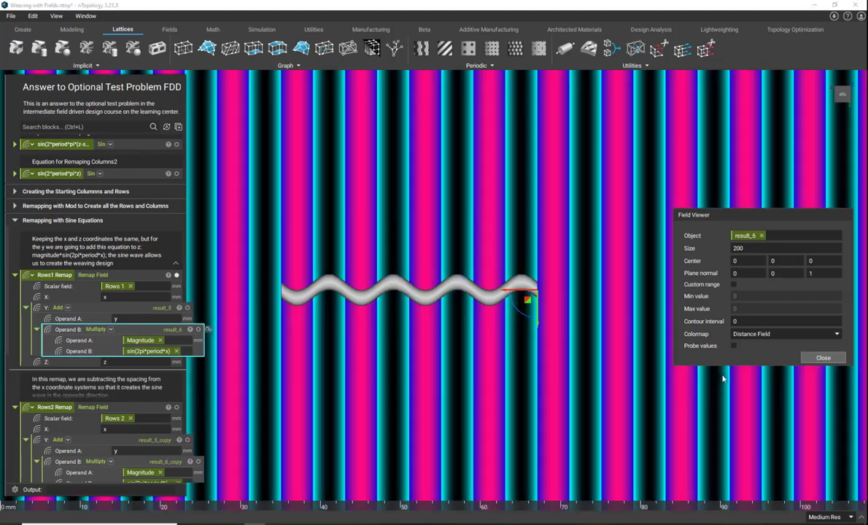
left_click(733, 346)
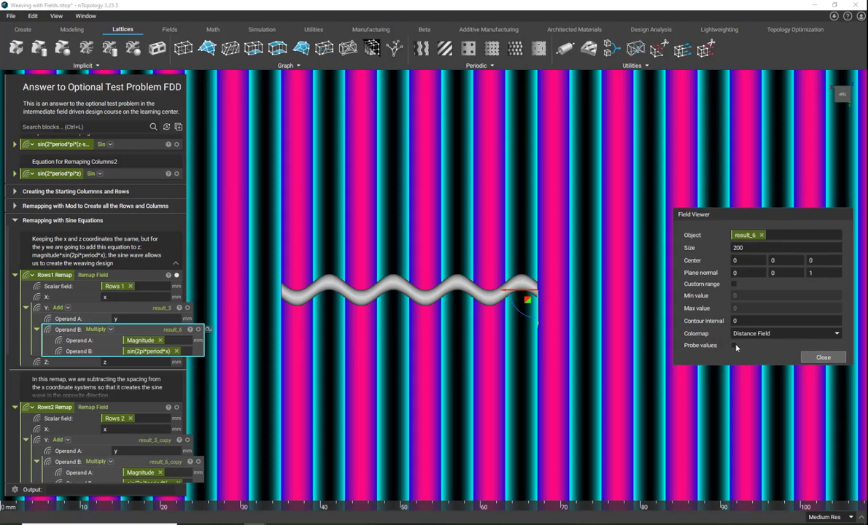
mouse_move(587, 293)
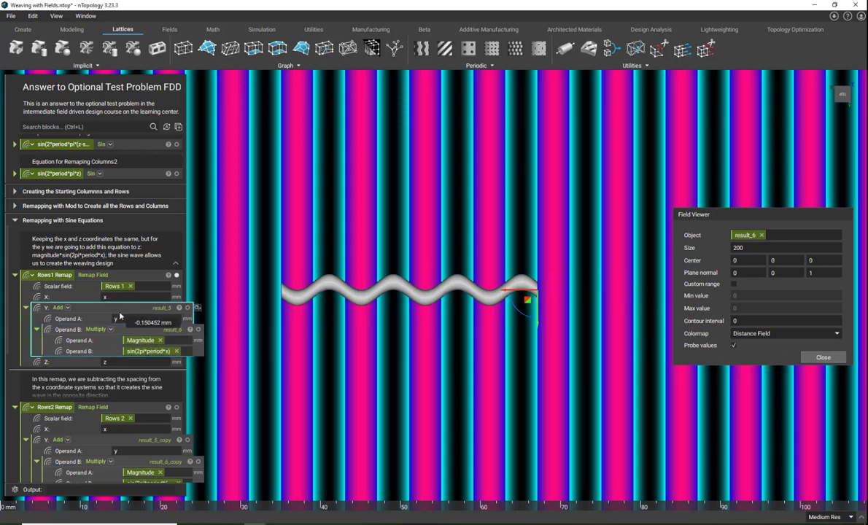
View the Y Add field with a contour interval of 1, close the Field Viewer, and inspect the rows at an angle
left_click(121, 315)
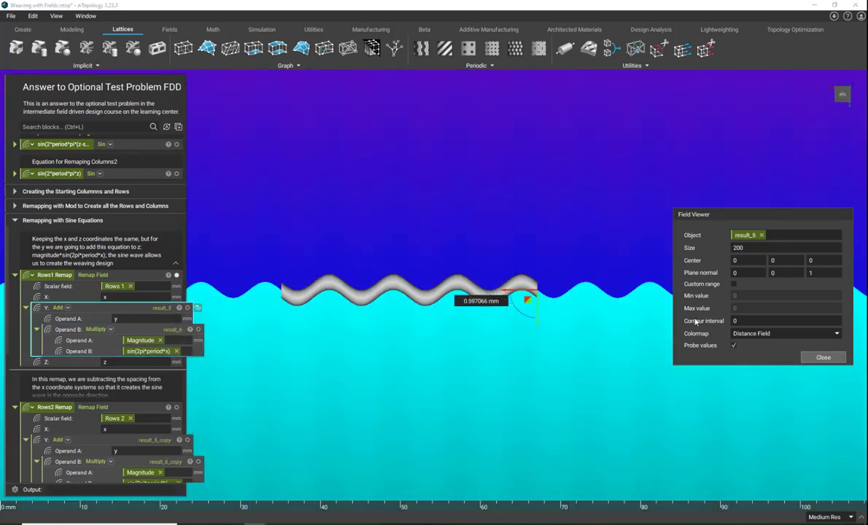
left_click(753, 321)
type("1")
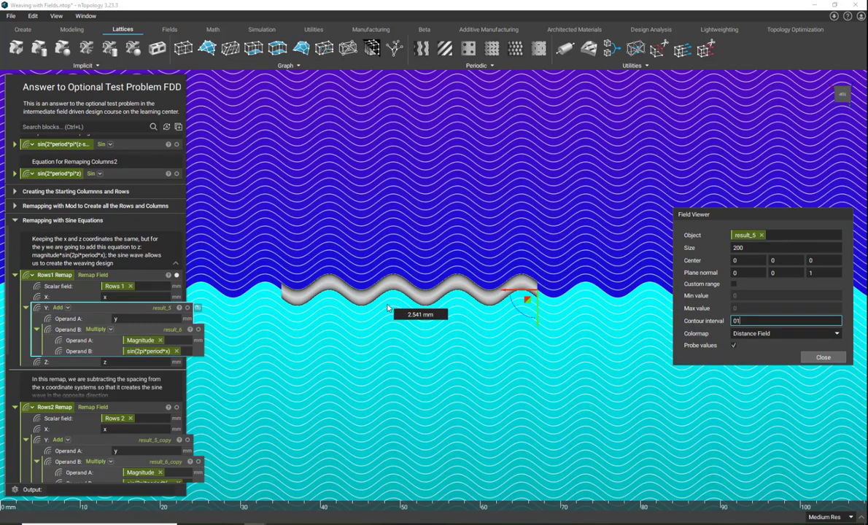
left_click(824, 357)
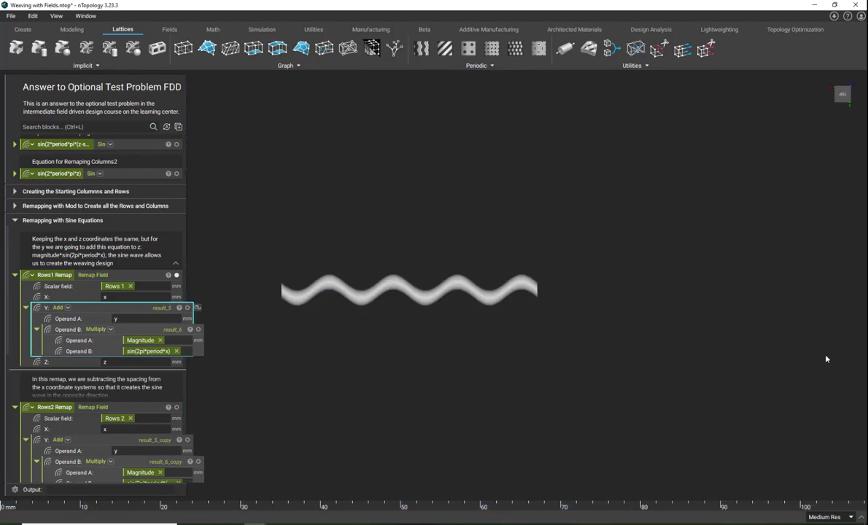
right_click_drag(511, 330, 246, 301)
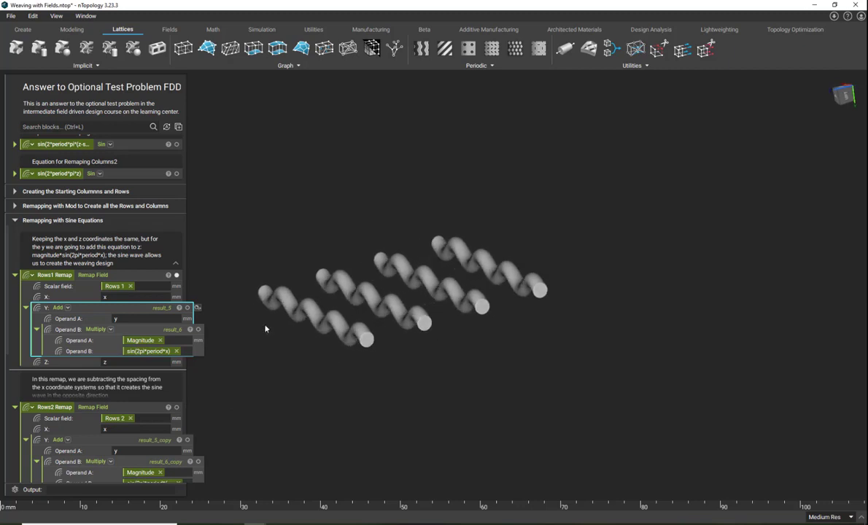
Make Rows2 Remap visible beside Rows1 Remap and inspect the opposing sine waves from the side
left_click(13, 275)
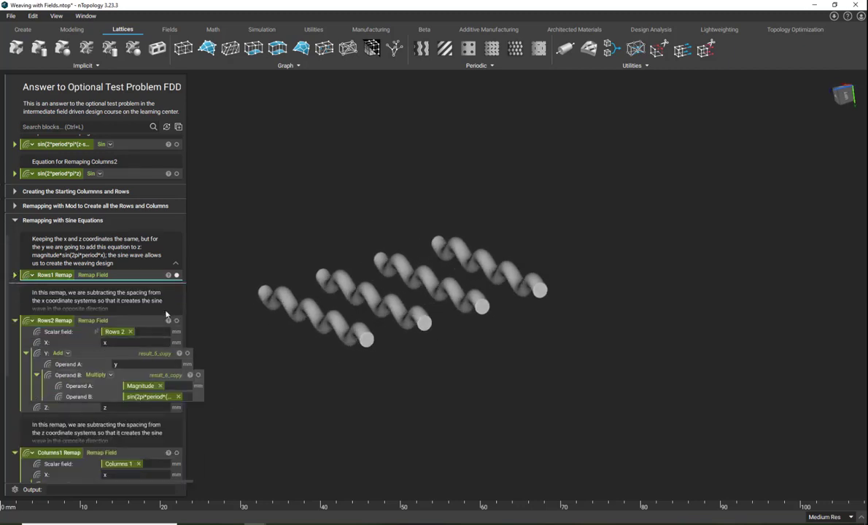
left_click(14, 275)
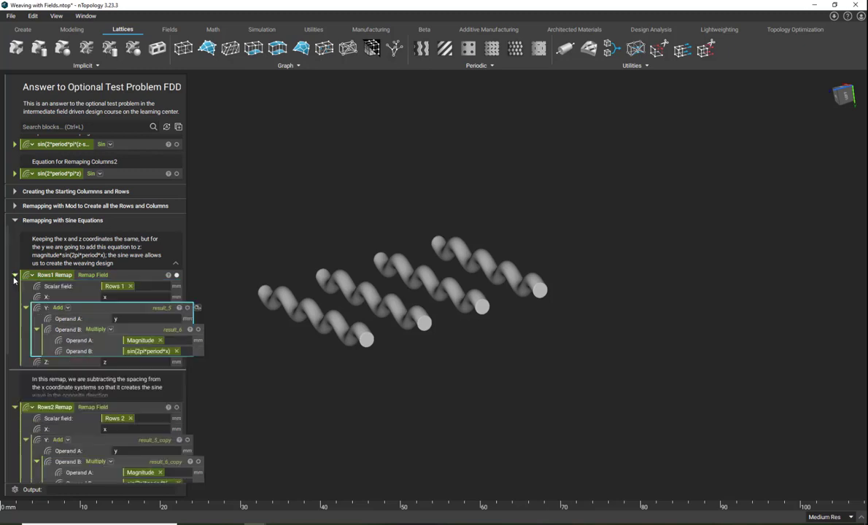
scroll(122, 356, "down", 1)
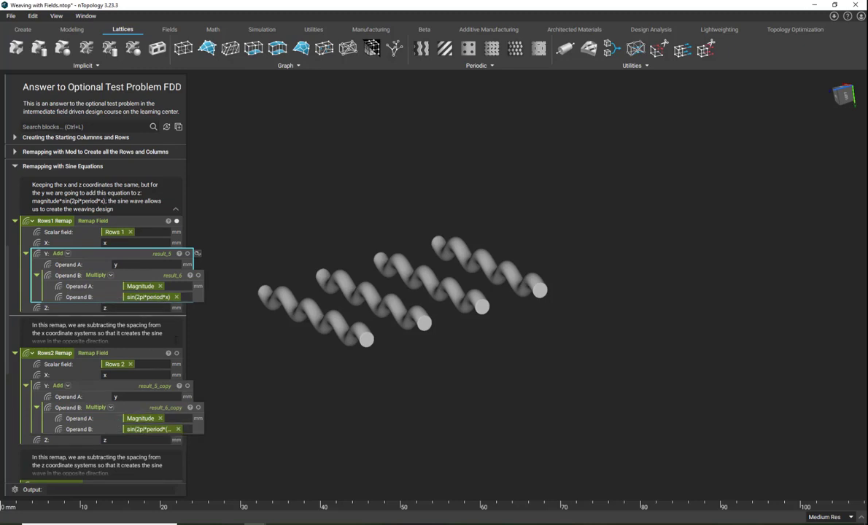
left_click(177, 353)
right_click_drag(325, 403, 533, 363)
right_click_drag(370, 321, 329, 309)
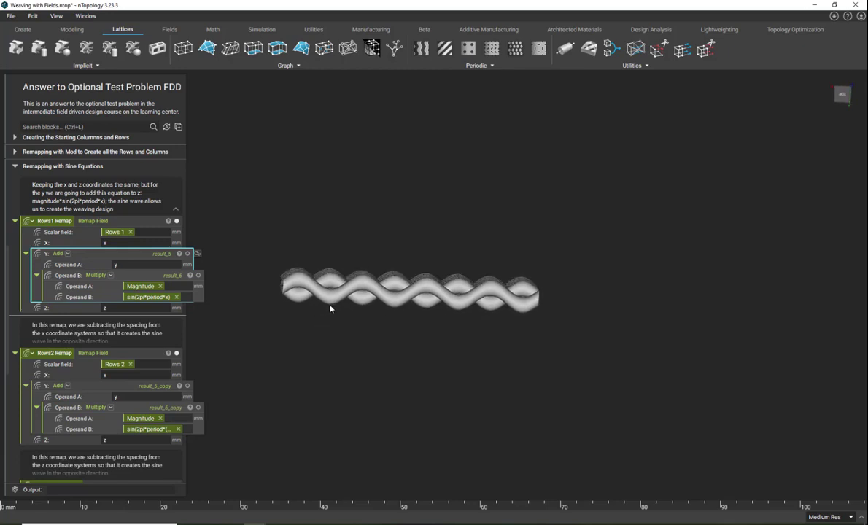
right_click_drag(427, 352, 414, 350)
Examine the sine term of Columns1 Remap, make that block visible, and inspect it woven through the rows
scroll(122, 354, "down", 5)
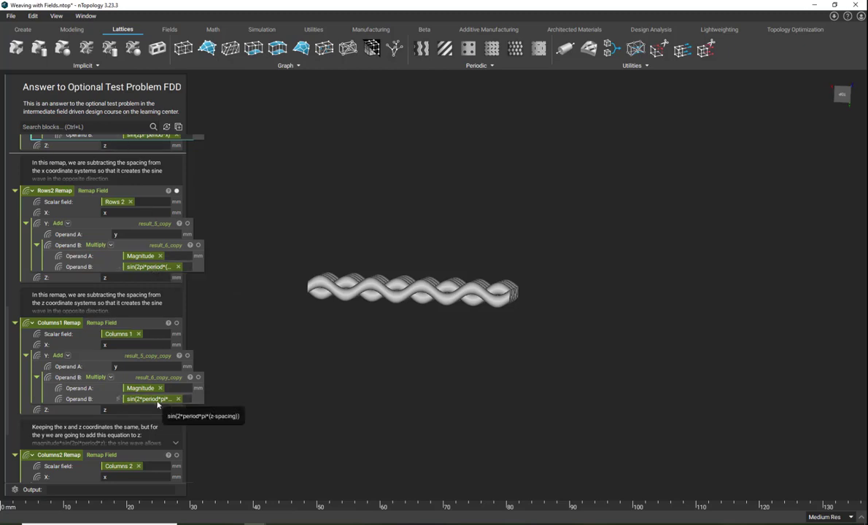
scroll(155, 415, "down", 3)
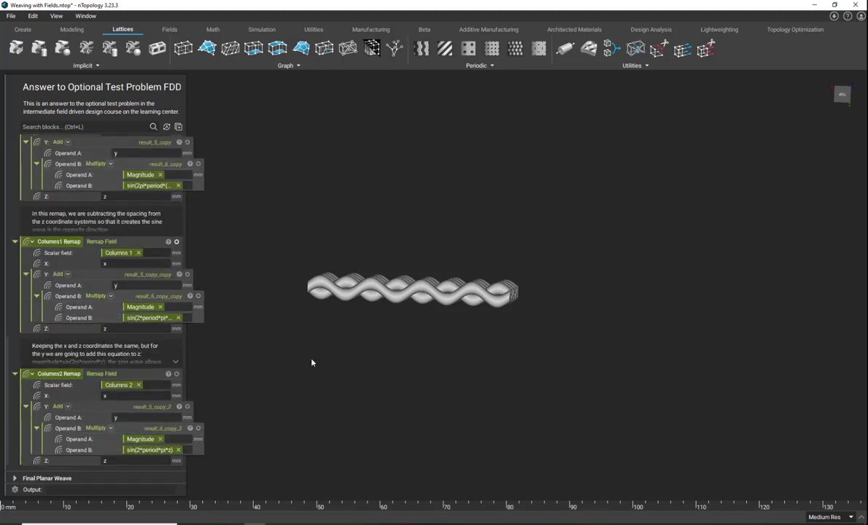
right_click_drag(341, 274, 536, 316)
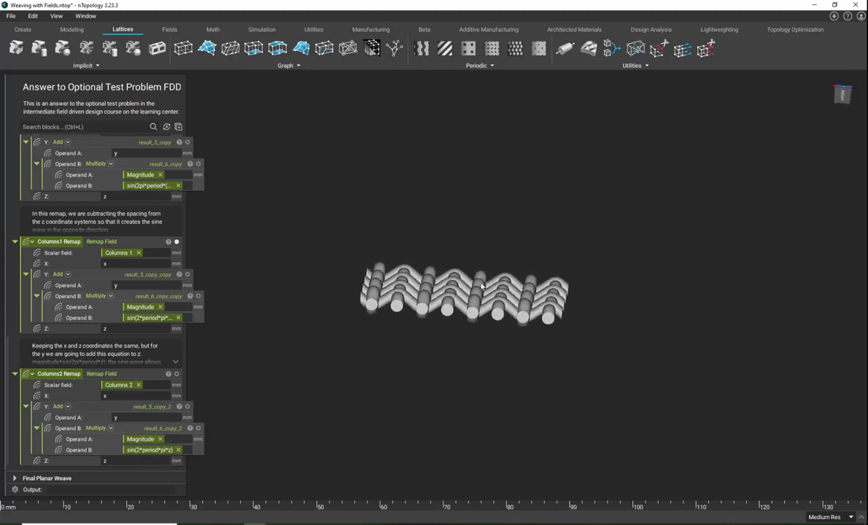
Inspect the partial weave from the side and at an angle, and make Columns2 Remap visible to complete it
right_click_drag(579, 340, 554, 301)
right_click_drag(467, 280, 397, 309)
left_click(842, 96)
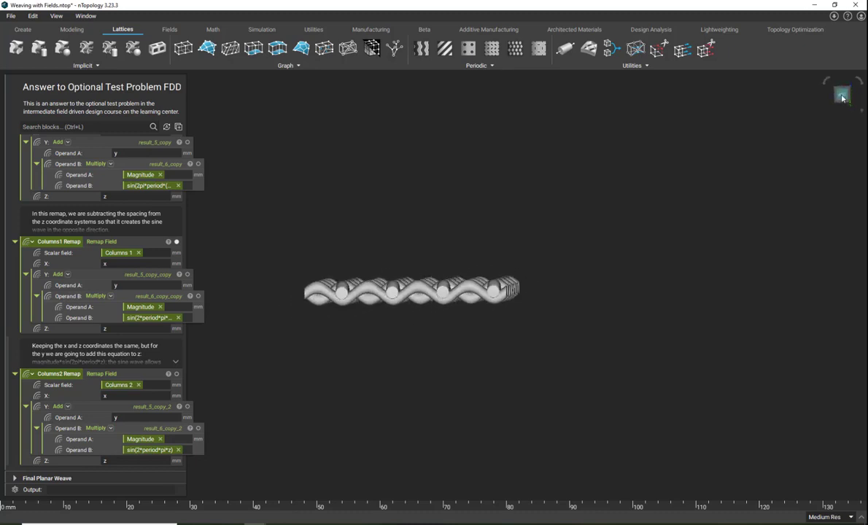
right_click_drag(469, 221, 431, 353)
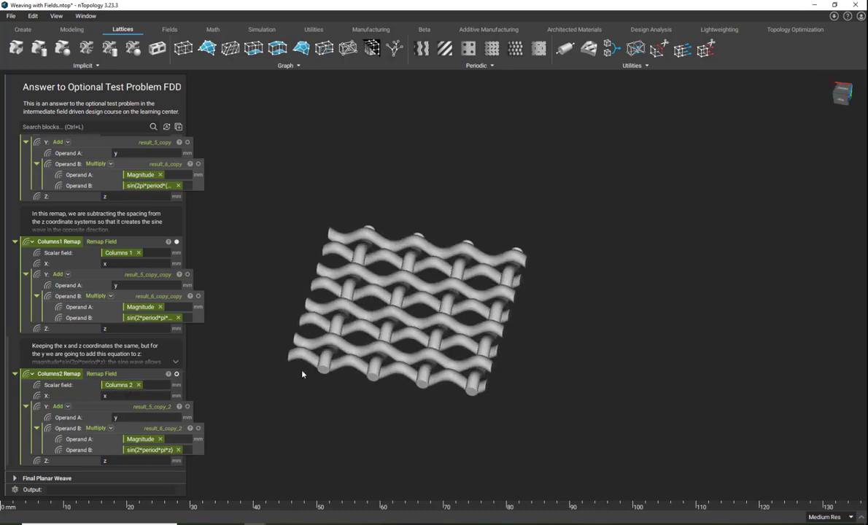
left_click(176, 374)
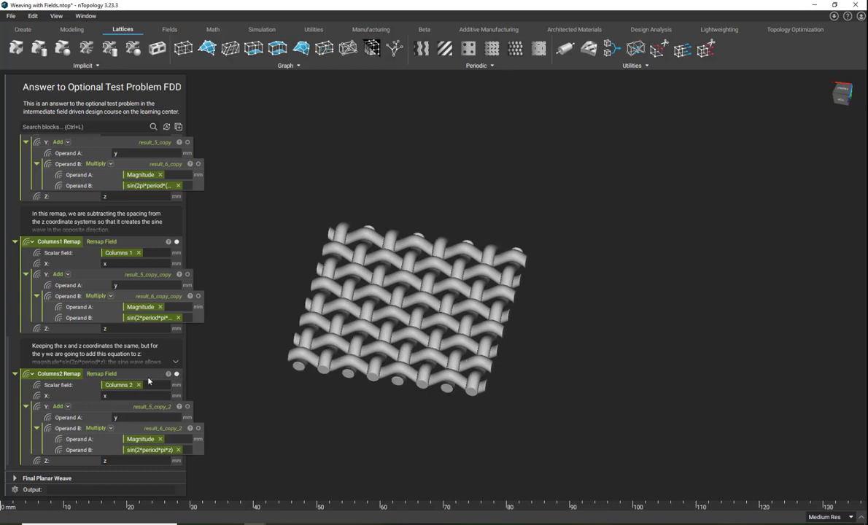
right_click_drag(288, 402, 349, 387)
Collapse the Remapping with Sine Equations section, view the full weave straight on, and return to the Inputs
scroll(78, 374, "down", 1)
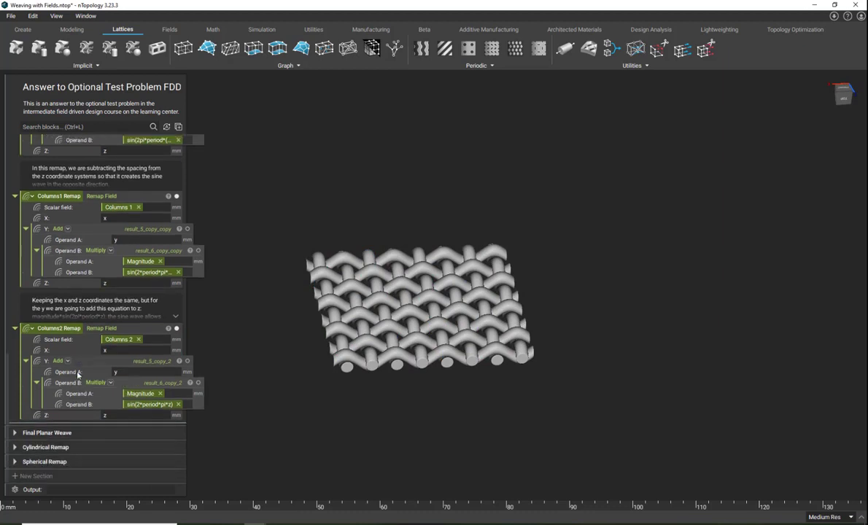
scroll(38, 394, "up", 8)
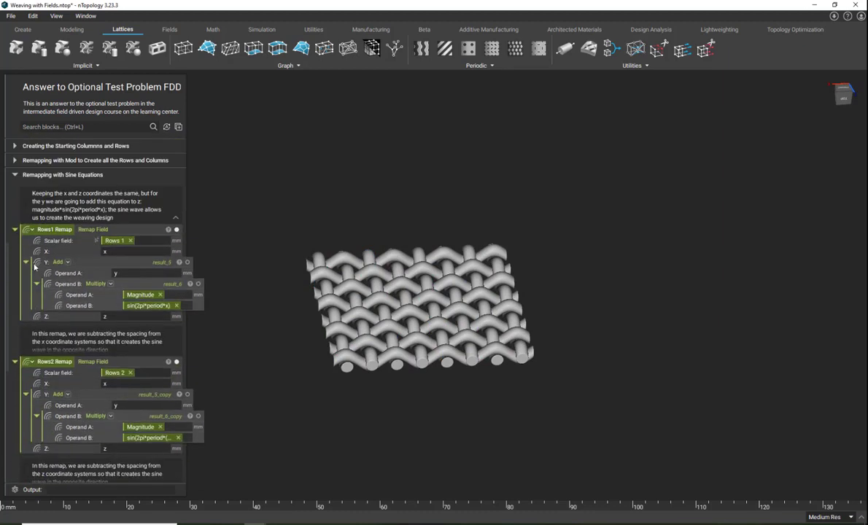
left_click(16, 229)
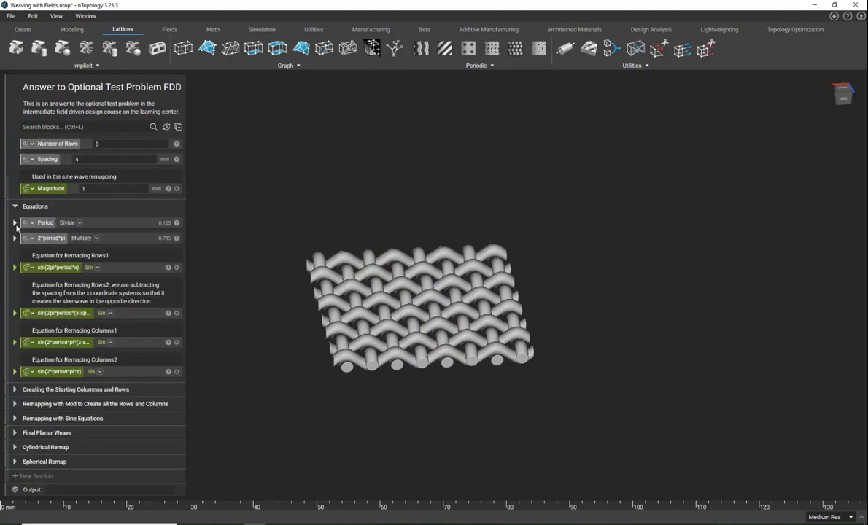
left_click(841, 88)
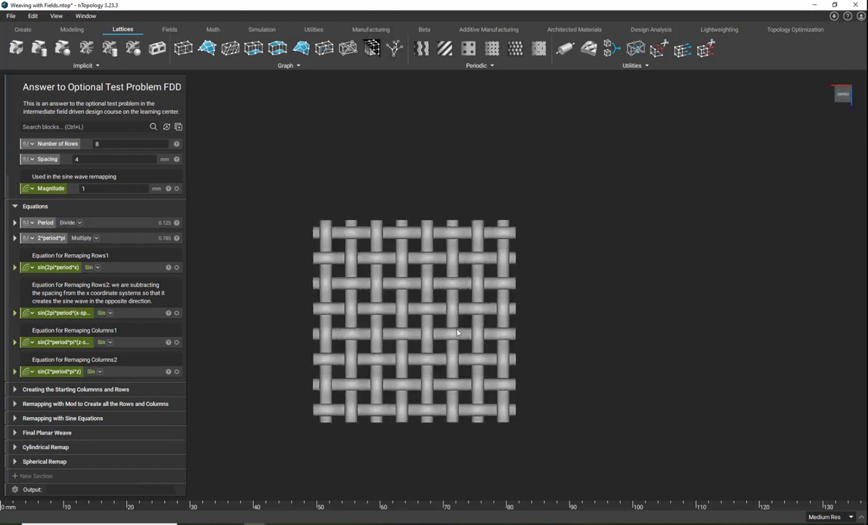
scroll(132, 312, "up", 1)
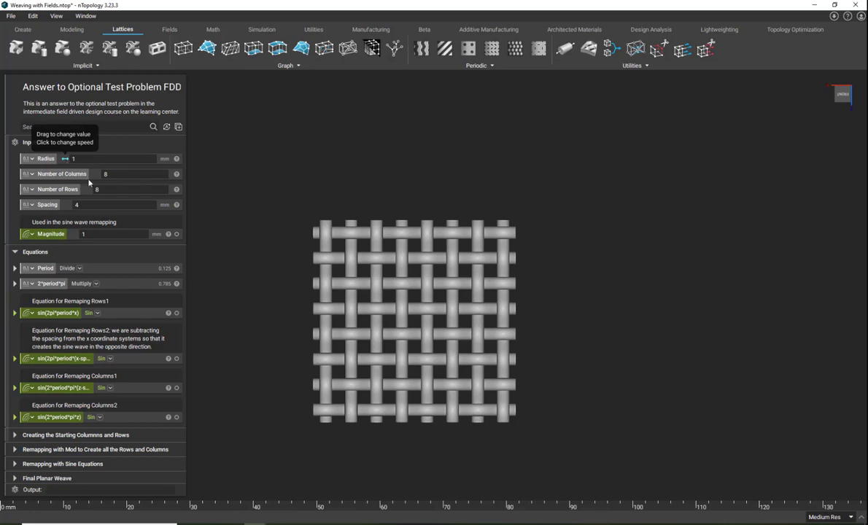
Increase the Radius input to 1.85642 mm and inspect the thickened weave straight on and from several angles
left_click_drag(64, 159, 69, 158)
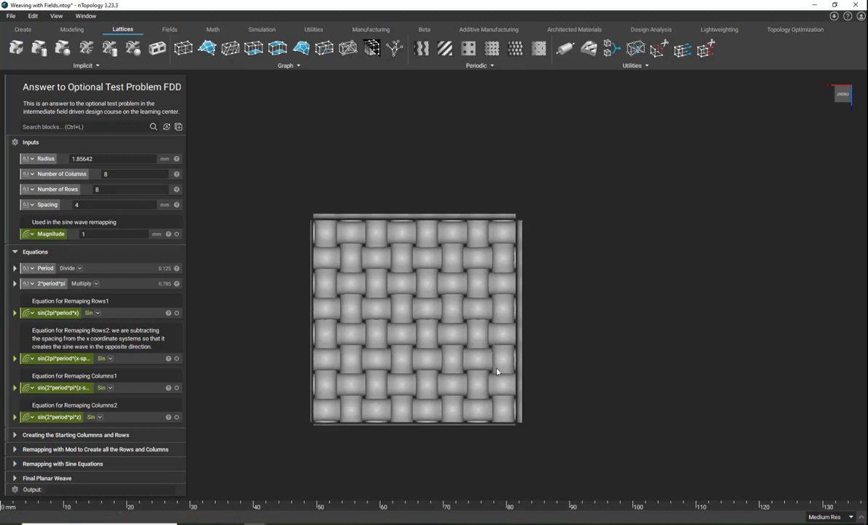
right_click_drag(403, 383, 424, 393)
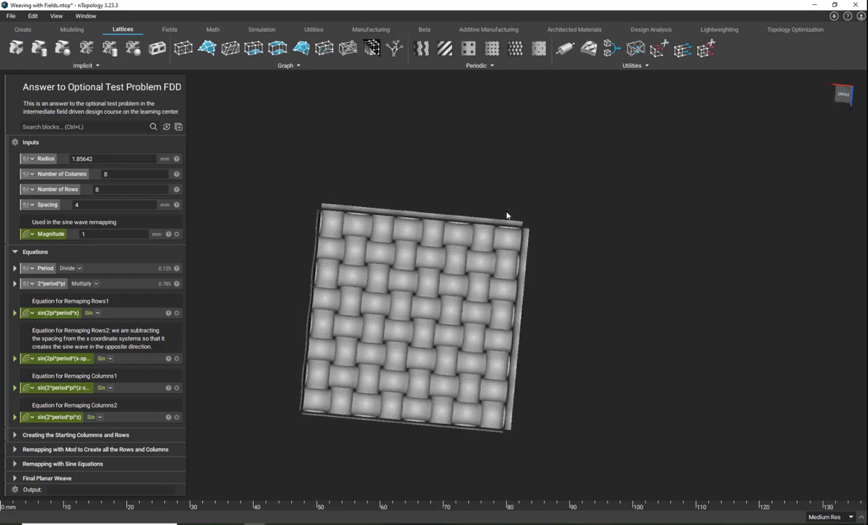
right_click_drag(288, 204, 399, 256)
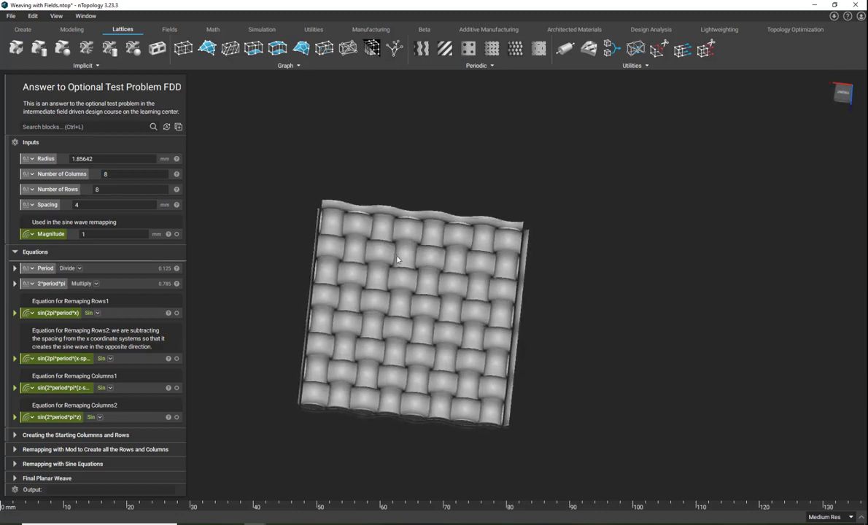
scroll(399, 254, "up", 4)
right_click_drag(393, 289, 420, 314)
right_click_drag(363, 299, 413, 194)
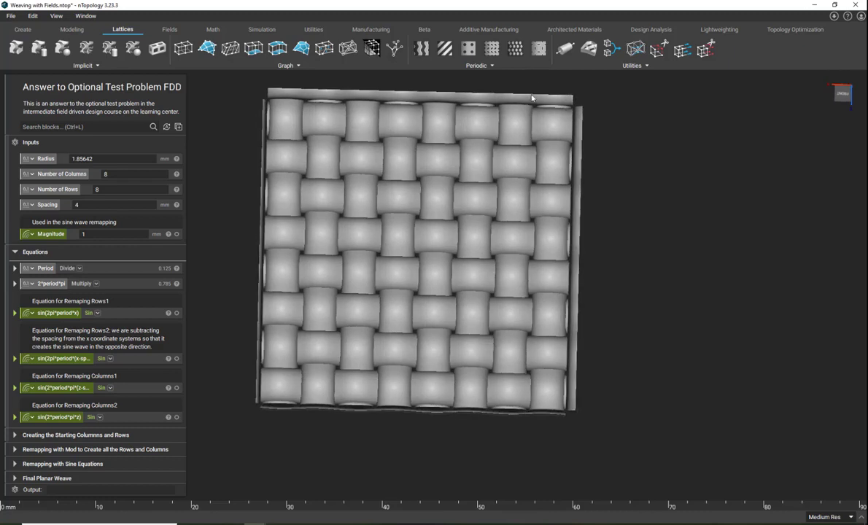
left_click(841, 93)
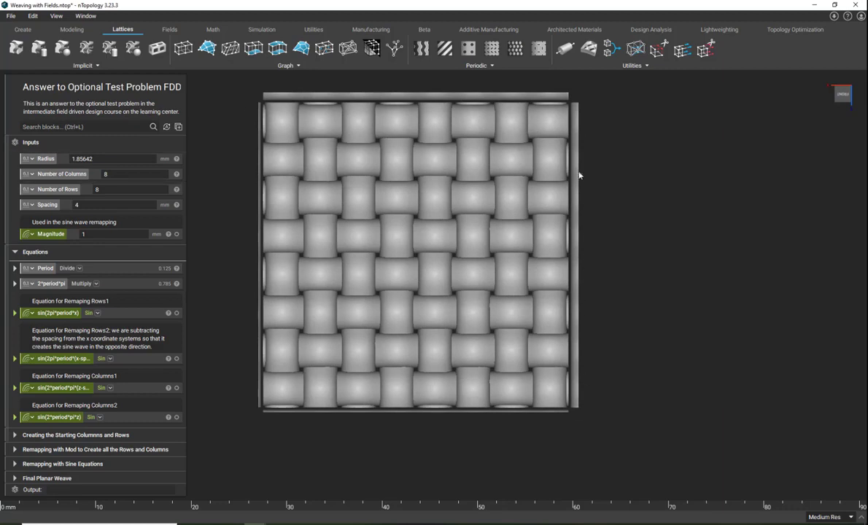
right_click_drag(326, 194, 281, 212)
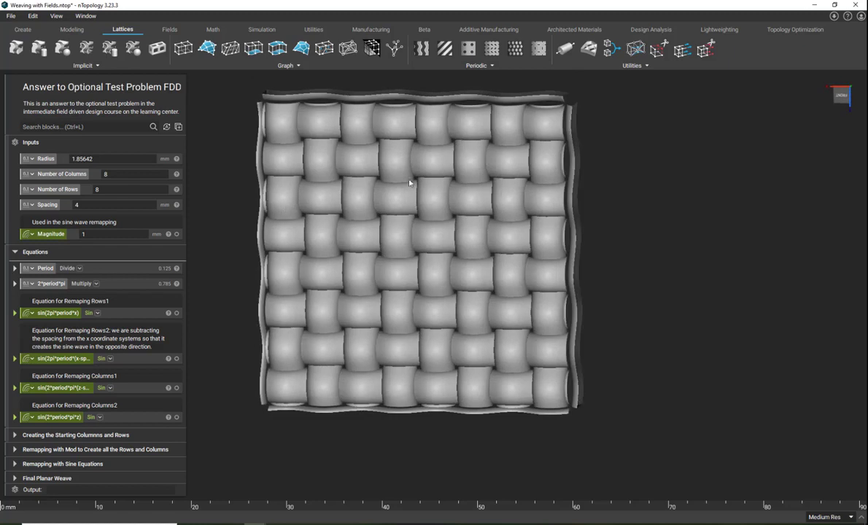
Set the Radius input to 1 mm
double_click(104, 159)
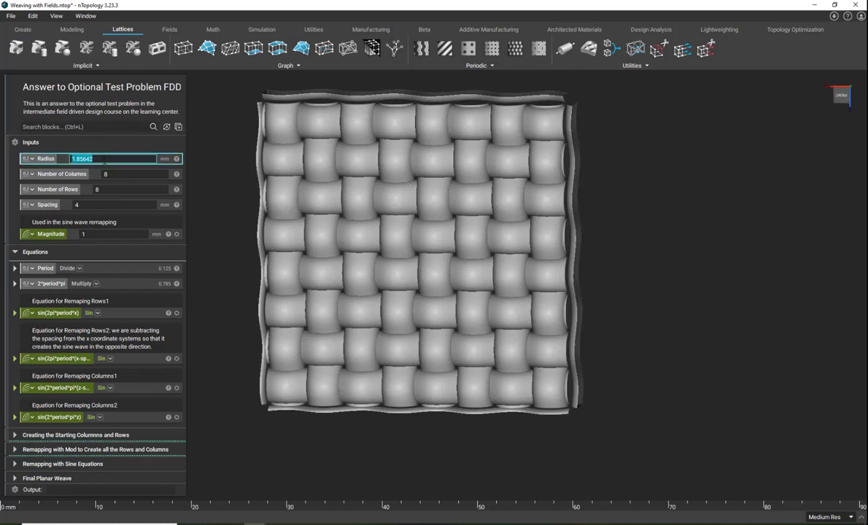
type("1")
key("Return")
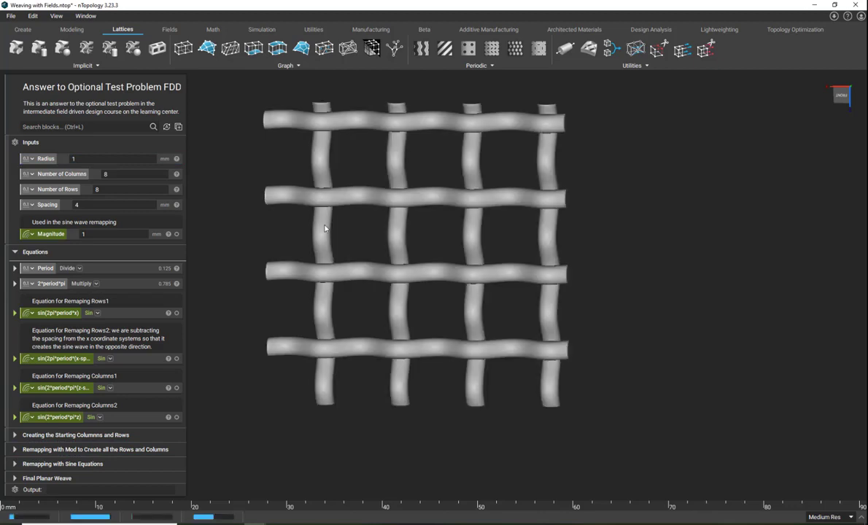
Increase the Number of Columns input to 9.67857 and inspect the widened weave
left_click_drag(102, 176, 117, 180)
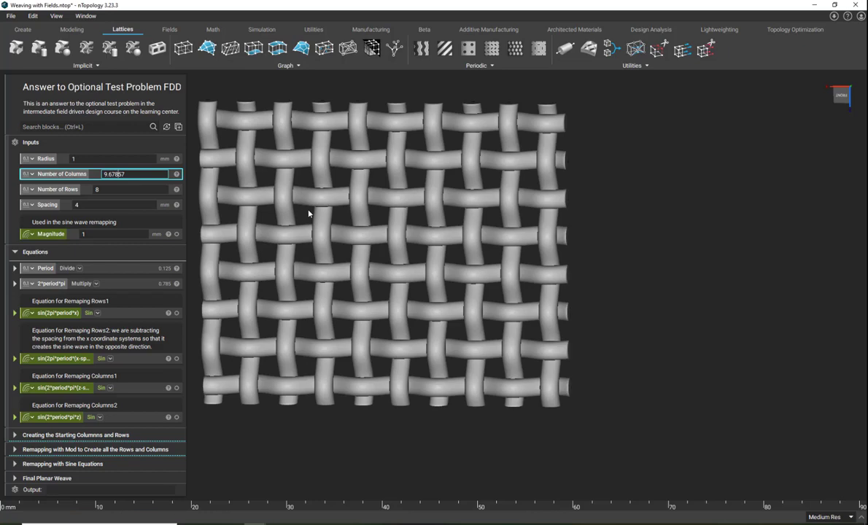
right_click_drag(309, 213, 427, 194)
mouse_move(315, 195)
right_mouse_down()
mouse_move(381, 207)
mouse_move(310, 198)
right_mouse_up()
right_click_drag(397, 189, 425, 199)
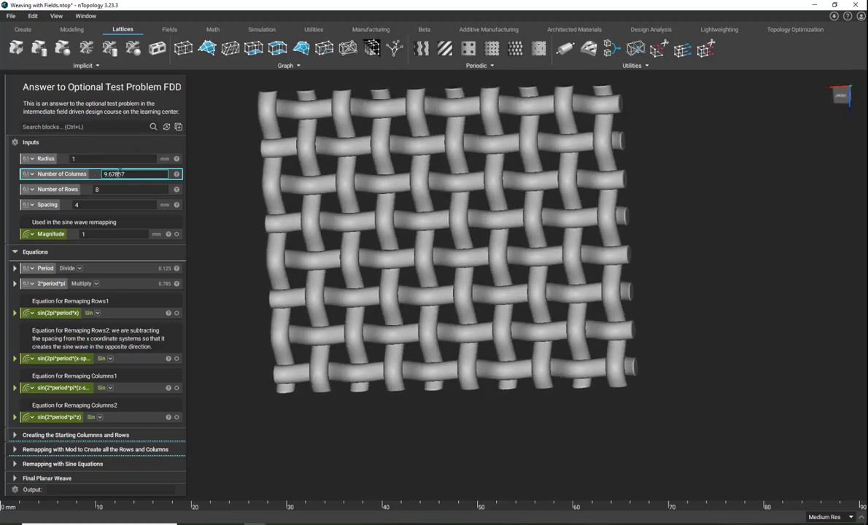
Set the Number of Columns to 9 and the Number of Rows to 3, and inspect the weave at an angle
double_click(116, 174)
type("9.")
double_click(110, 188)
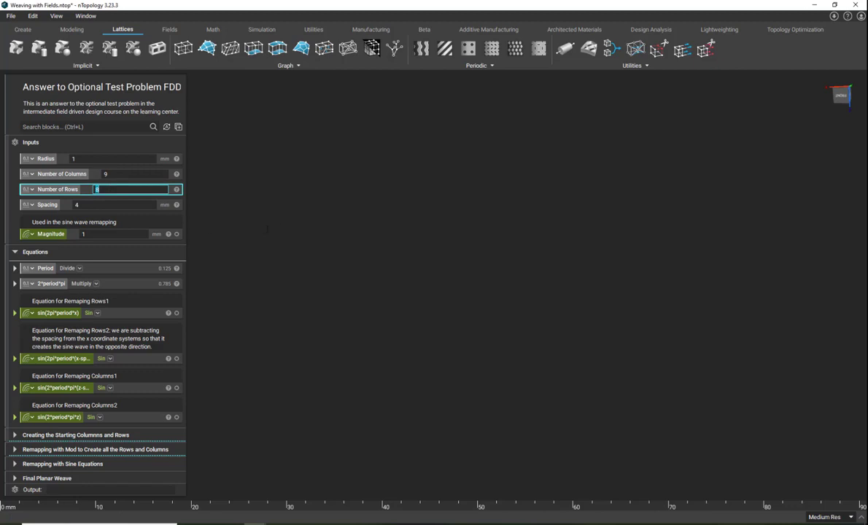
type("3")
key("Return")
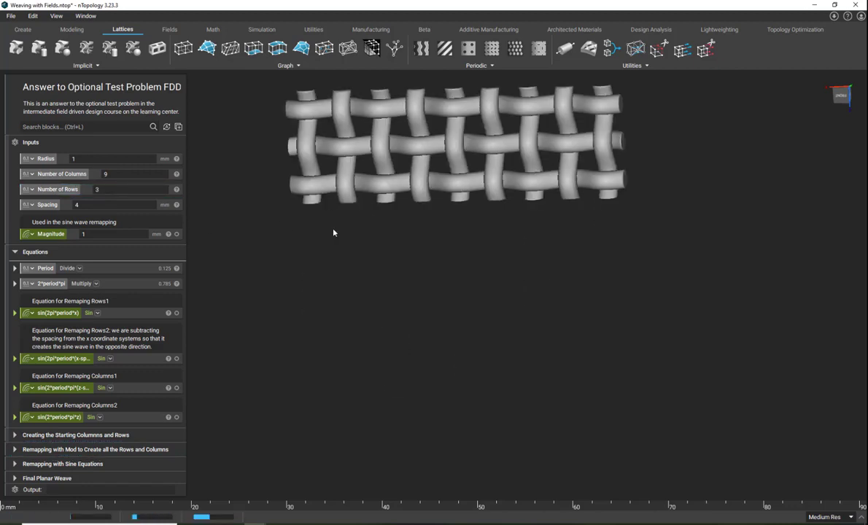
right_click_drag(464, 196, 420, 98)
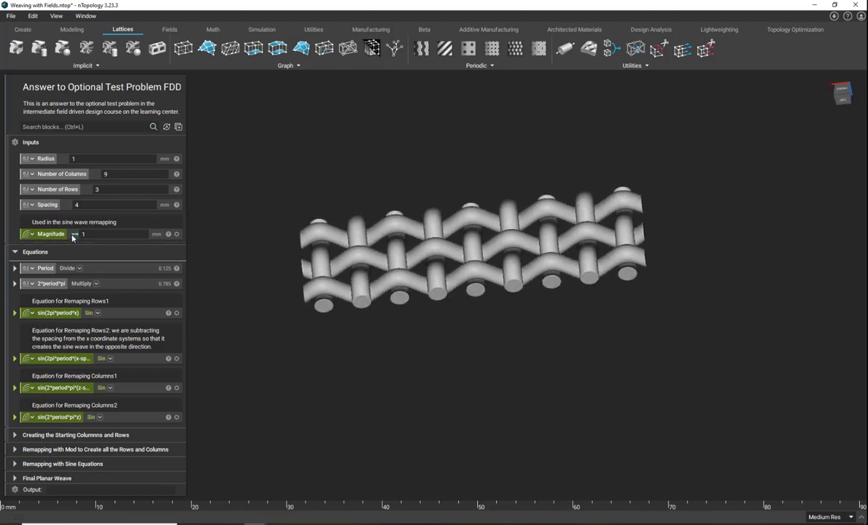
Try a Magnitude of 0.716173 mm, inspect the waves of the weave, and set the Magnitude back to 1 mm
mouse_move(74, 234)
left_mouse_down()
mouse_move(93, 238)
mouse_move(71, 237)
left_mouse_up()
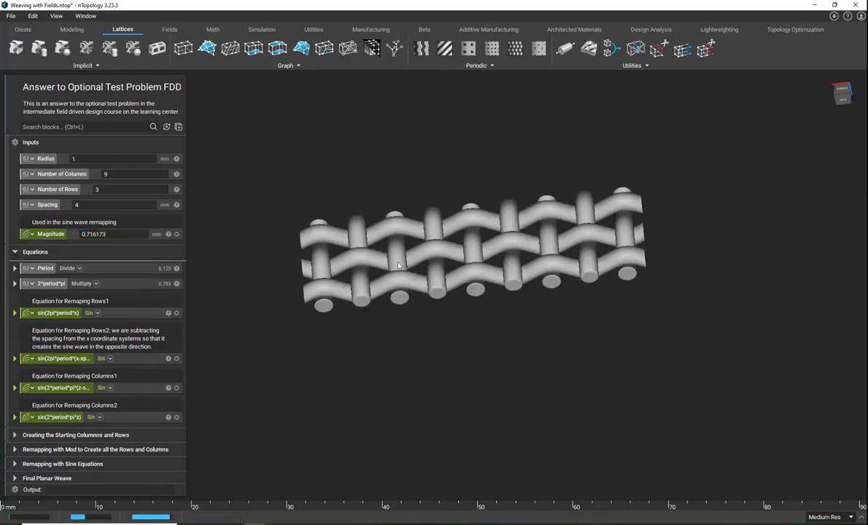
right_click_drag(385, 204, 398, 266)
left_click(109, 234)
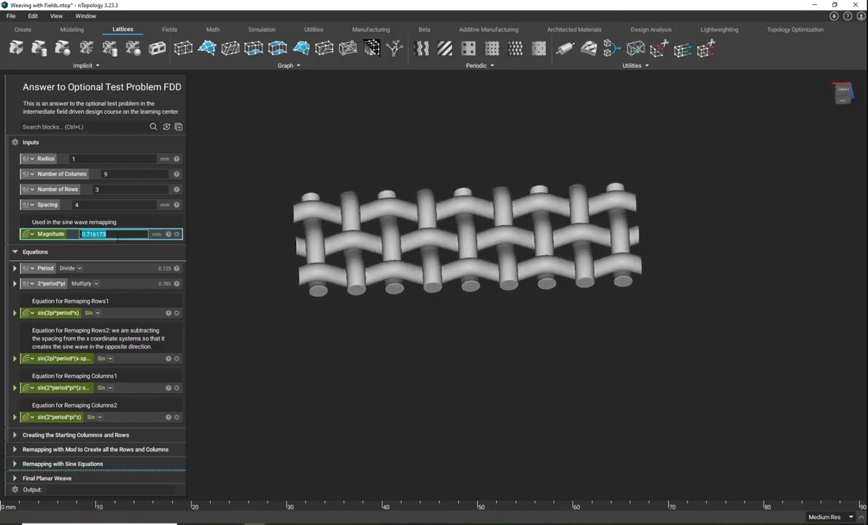
type("1")
key("Return")
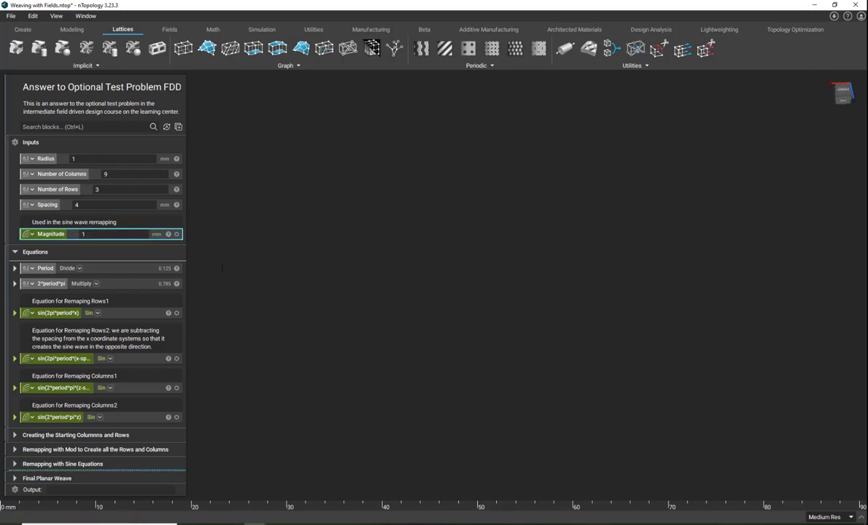
Set both the Number of Rows and the Number of Columns to 8
left_click(115, 189)
type("8")
left_click(117, 173)
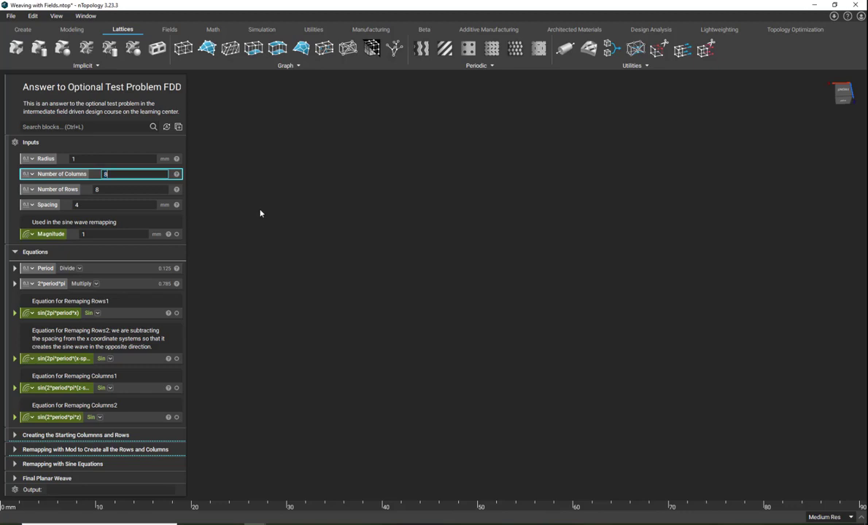
type("8")
key("Return")
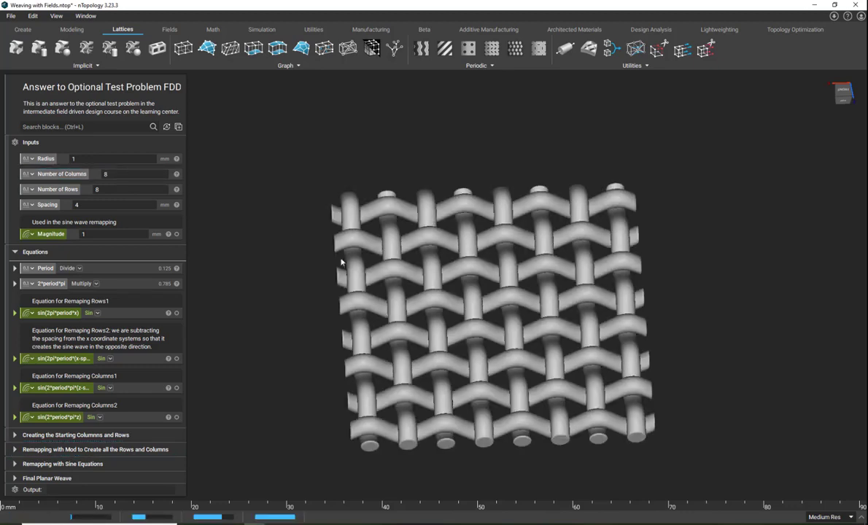
Check the GPU acceleration option in the general settings, close them, and inspect the weave from several angles
left_click(10, 16)
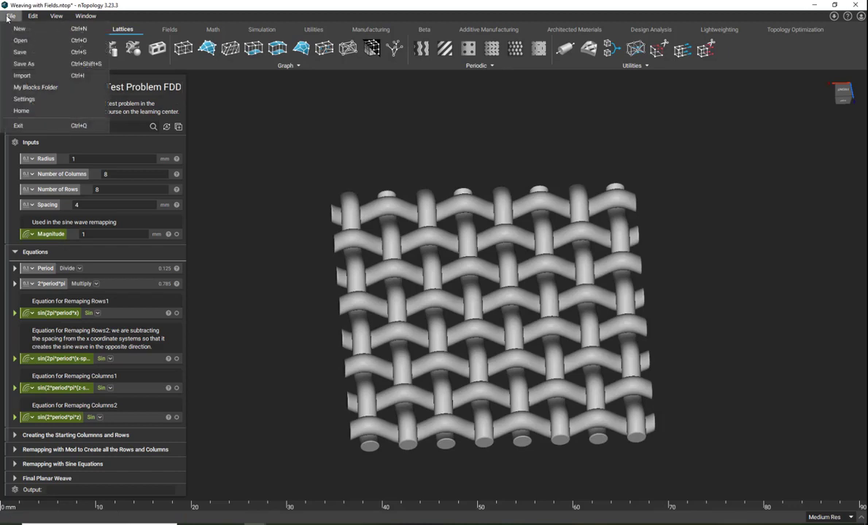
left_click(24, 99)
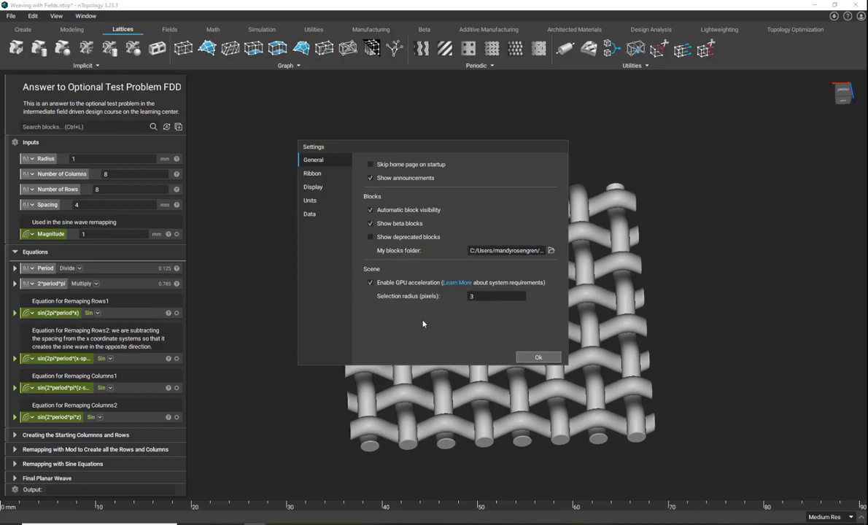
left_click(538, 356)
right_click_drag(352, 240, 350, 249)
middle_click_drag(571, 191, 558, 160)
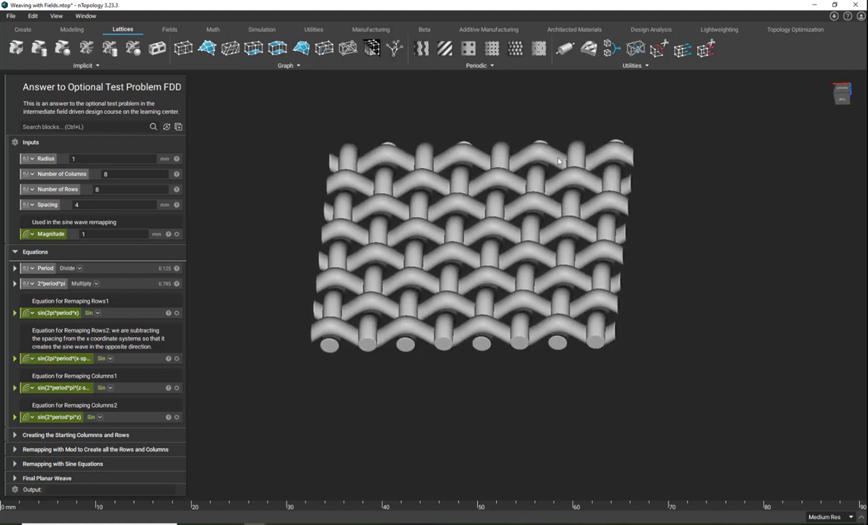
right_click_drag(502, 246, 506, 269)
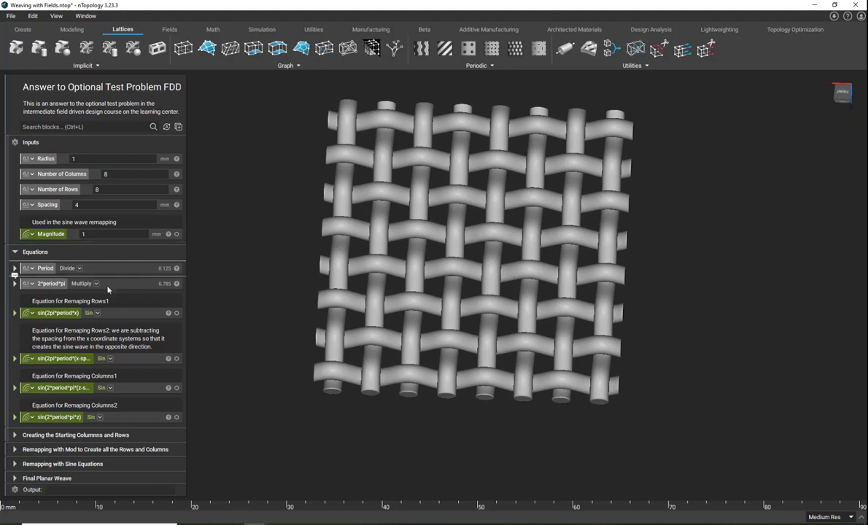
Expand Final Planar Weave, collapse Equations, and examine the Boolean unions that combine the remapped rows and columns
scroll(73, 357, "down", 2)
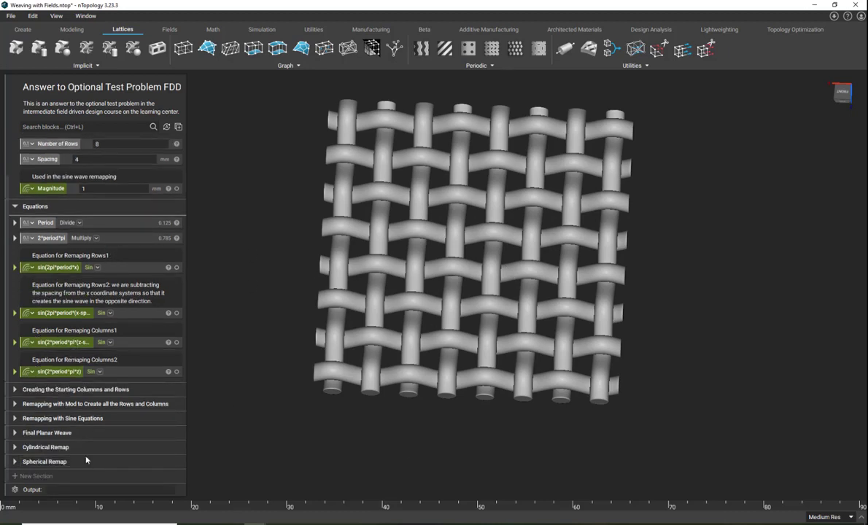
left_click(16, 433)
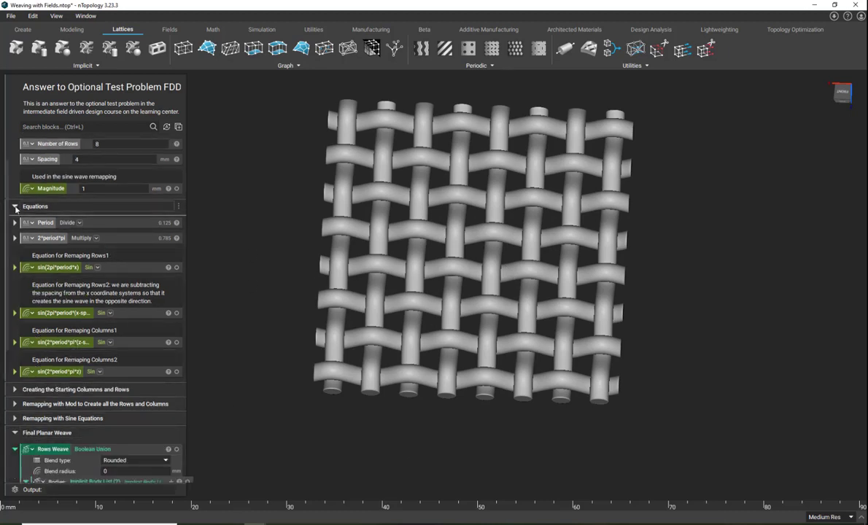
left_click(15, 207)
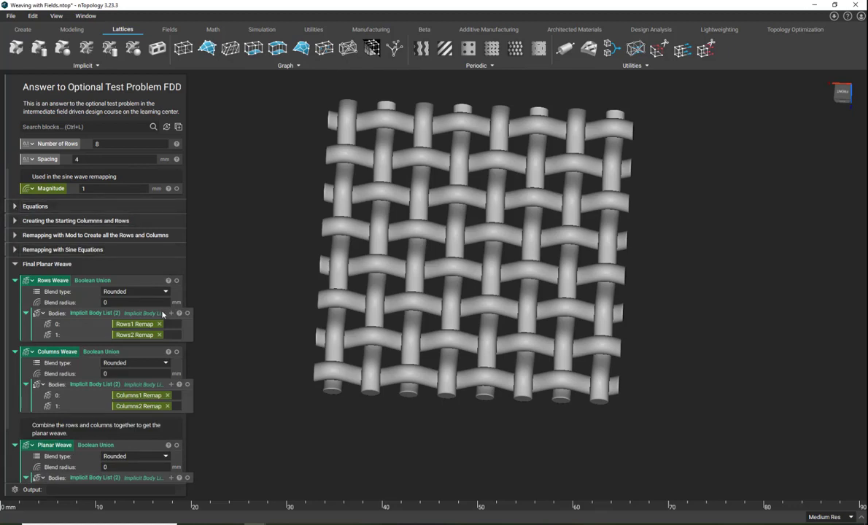
scroll(163, 314, "down", 2)
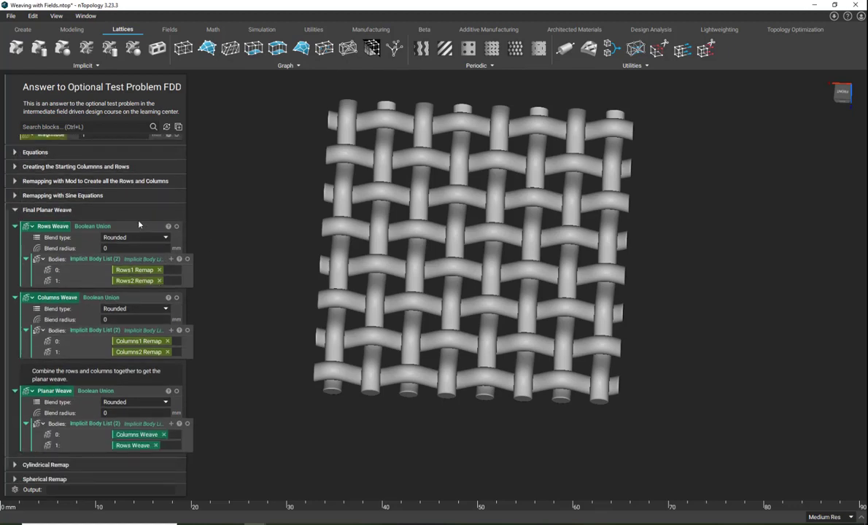
left_click(139, 229)
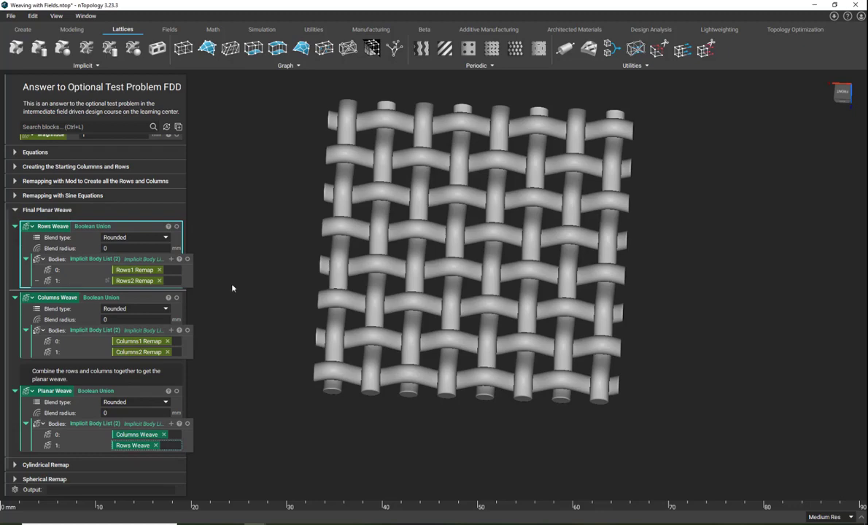
Isolate the Columns Weave, display the united Planar Weave in its place, and examine it straight on
left_click(102, 298)
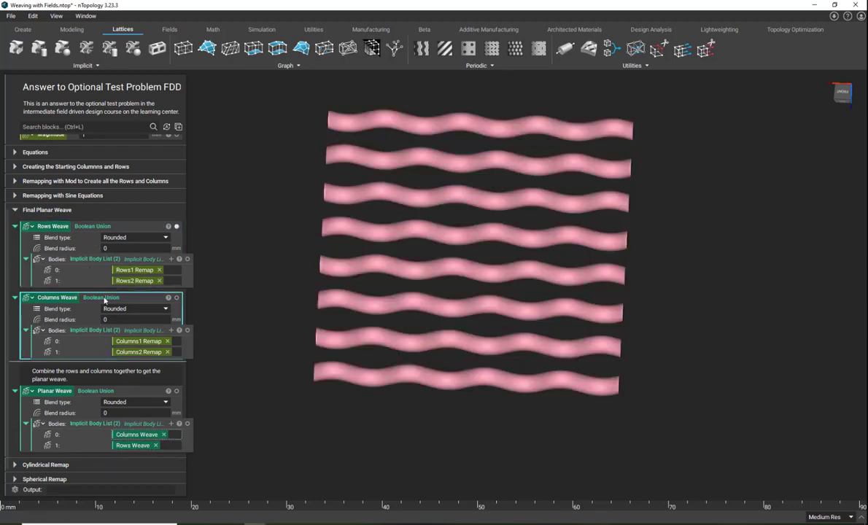
left_click(108, 393)
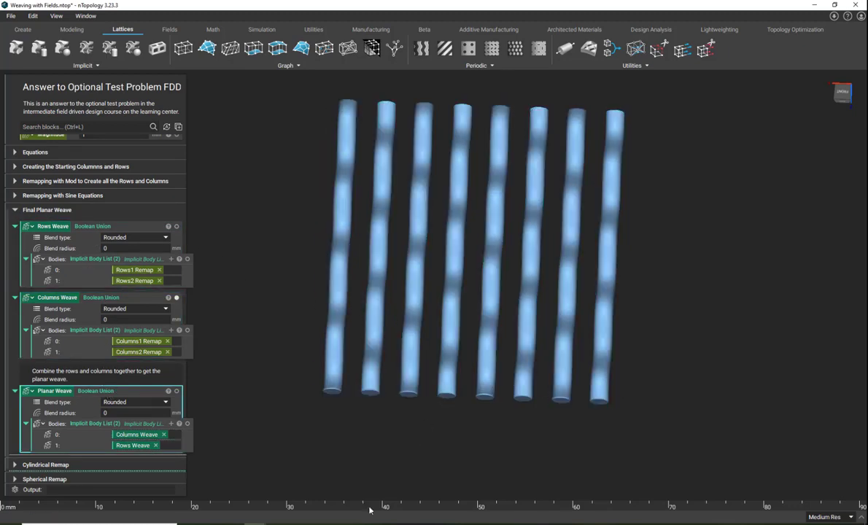
right_click_drag(351, 358, 398, 375)
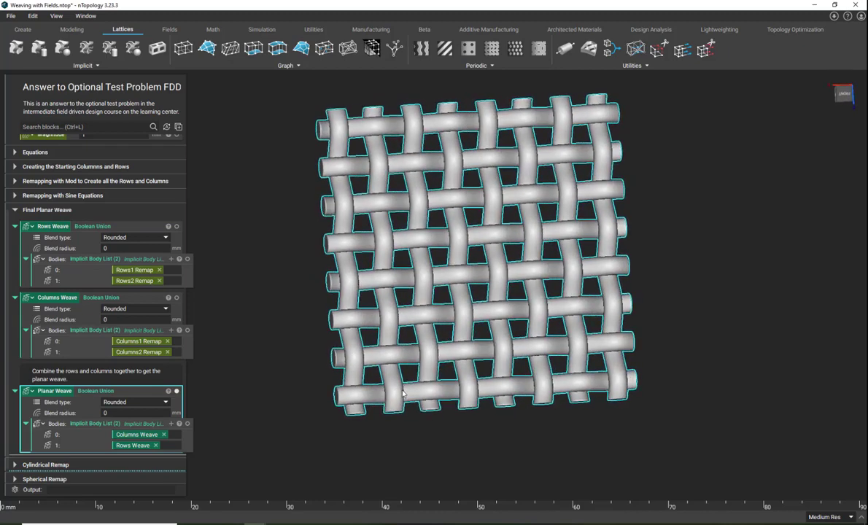
left_click(844, 93)
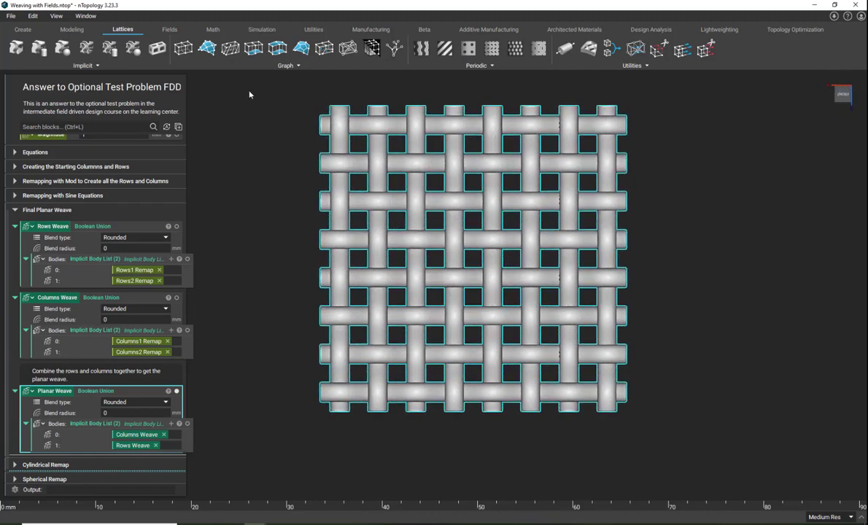
Add a Concatenate Lists block below Planar Weave, check its List 1 and List 2 inputs, and delete the block
left_click(48, 128)
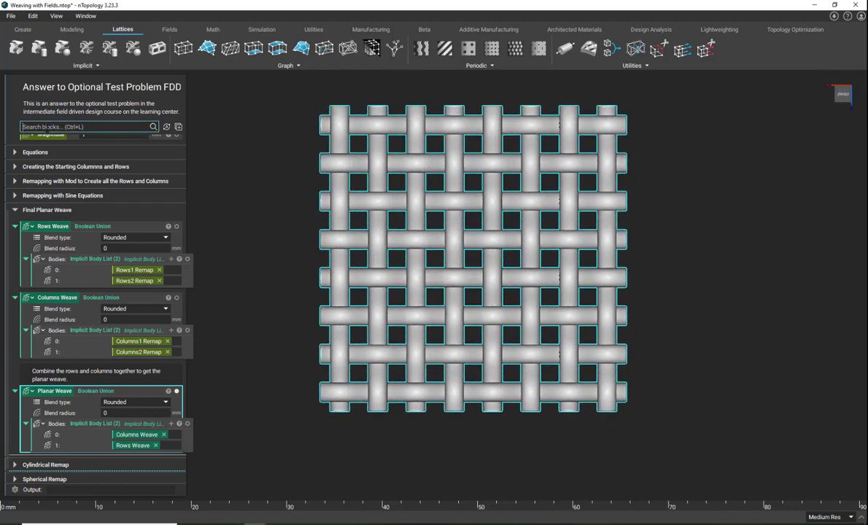
type("con")
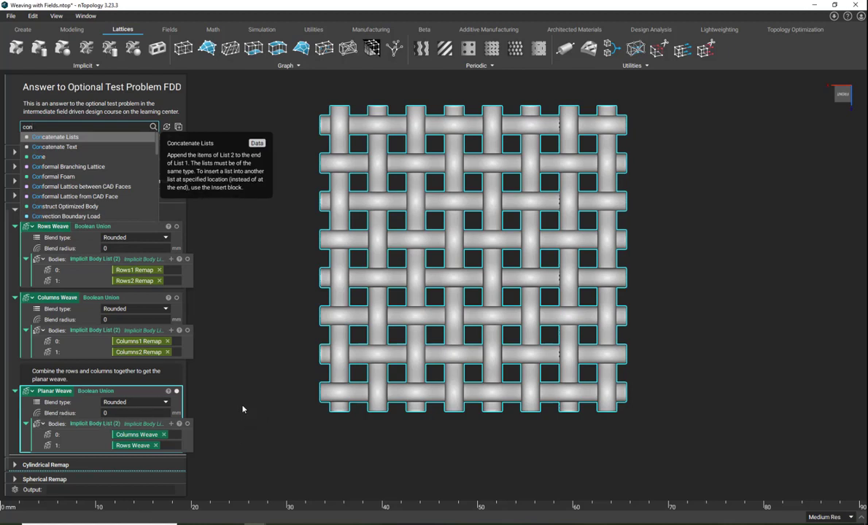
key("Down")
key("Up")
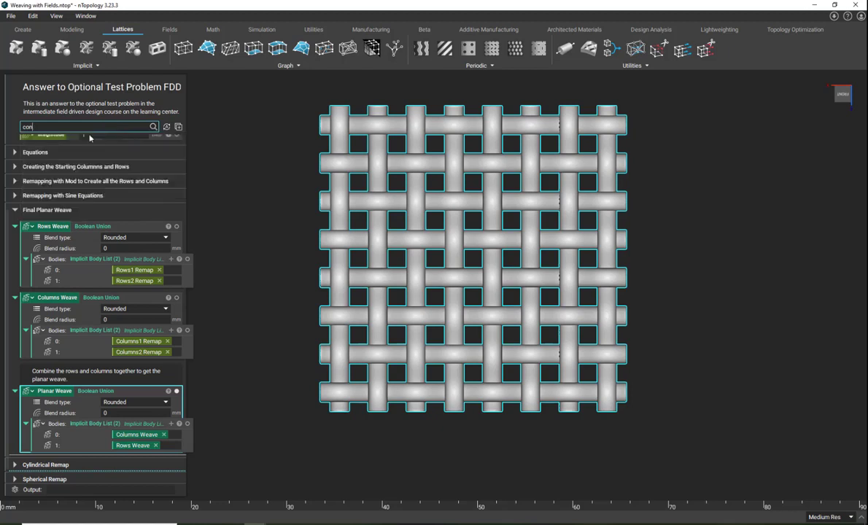
key("Return")
left_click(175, 433)
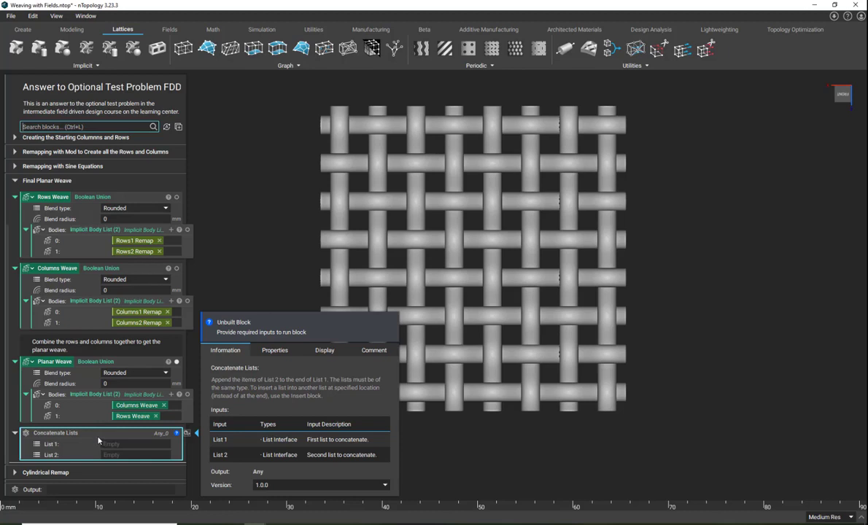
key("Delete")
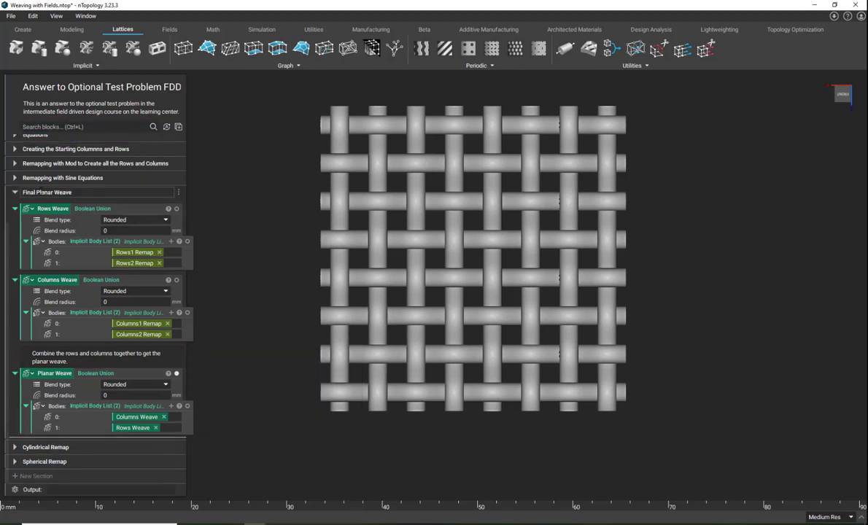
Collapse the Rows Weave, Columns Weave and Final Planar Weave, and expand Cylindrical Remap with its Source plane collapsed
left_click(15, 209)
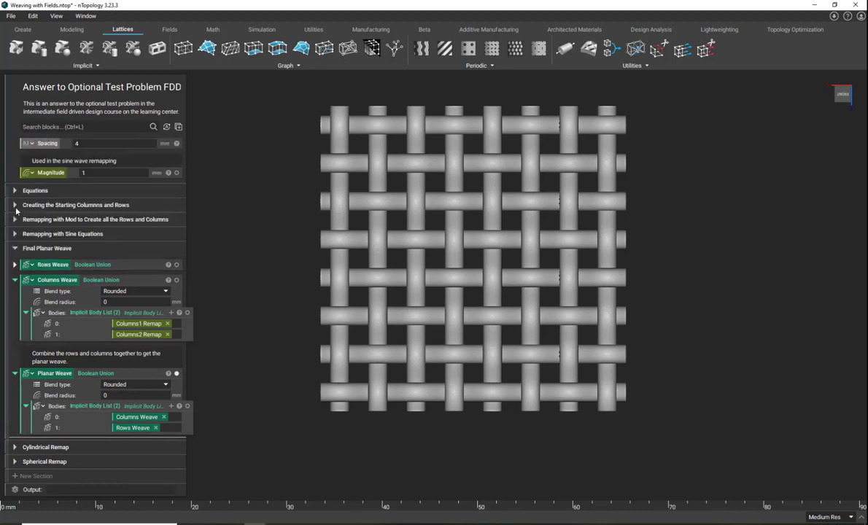
left_click(14, 281)
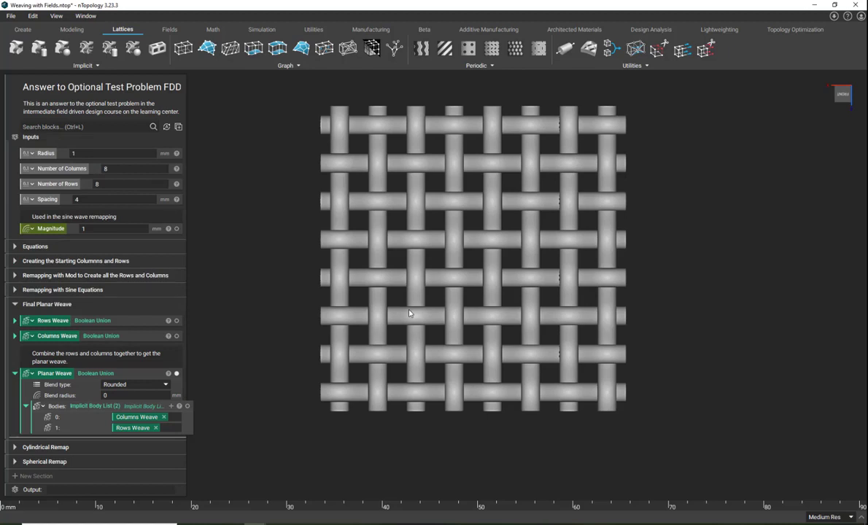
left_click(15, 304)
left_click(15, 324)
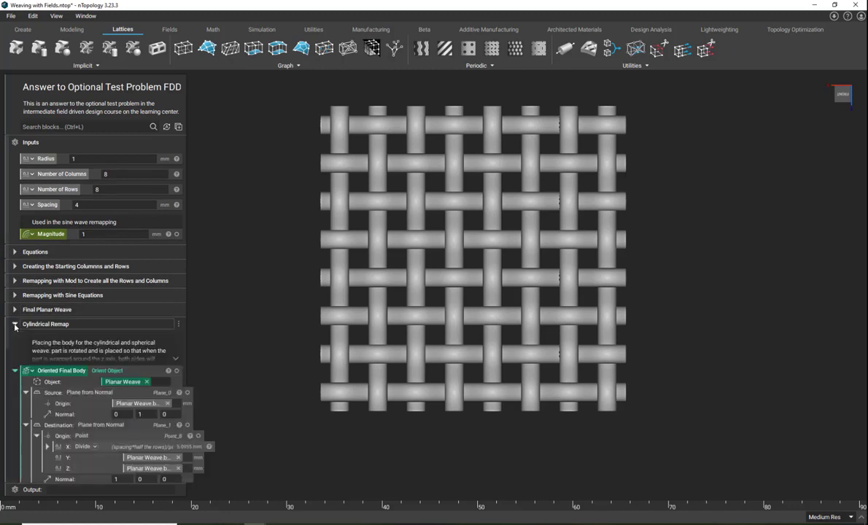
scroll(15, 325, "down", 3)
left_click(26, 284)
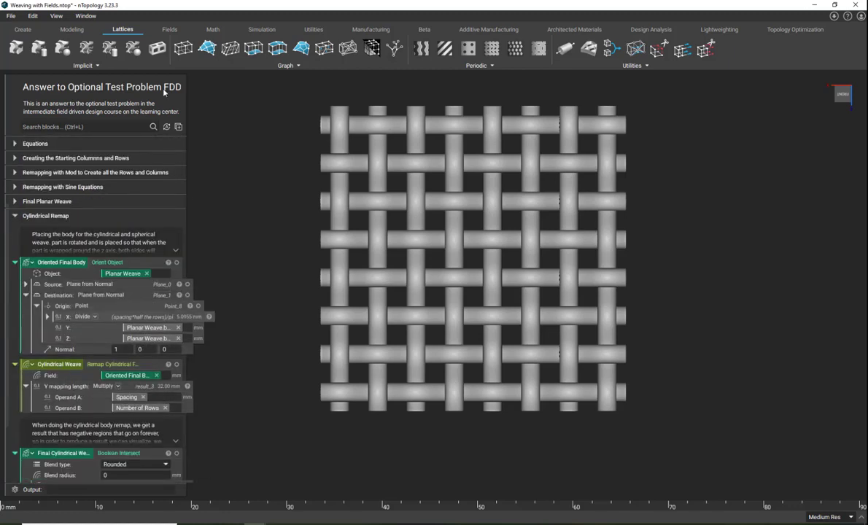
Turn on the display grid and examine where the planar weave sits relative to the axes
left_click(56, 15)
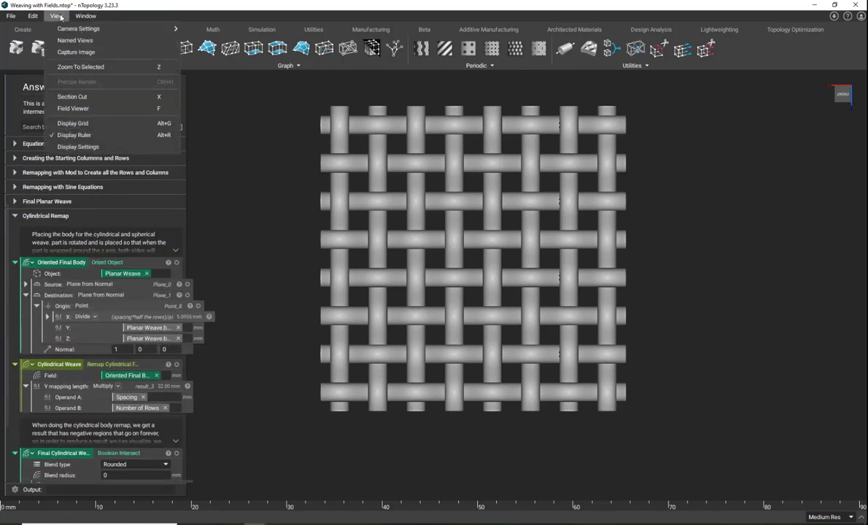
left_click(73, 123)
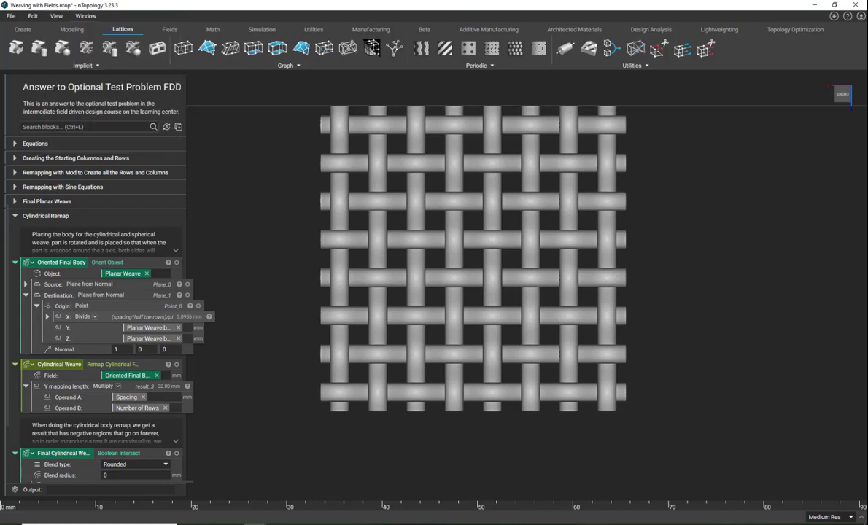
right_click_drag(467, 240, 558, 151)
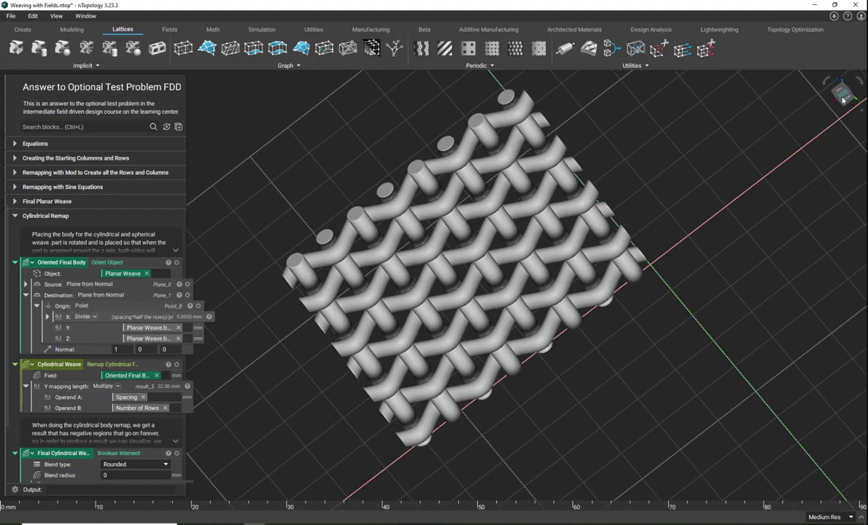
left_click(843, 98)
right_click_drag(637, 412, 542, 422)
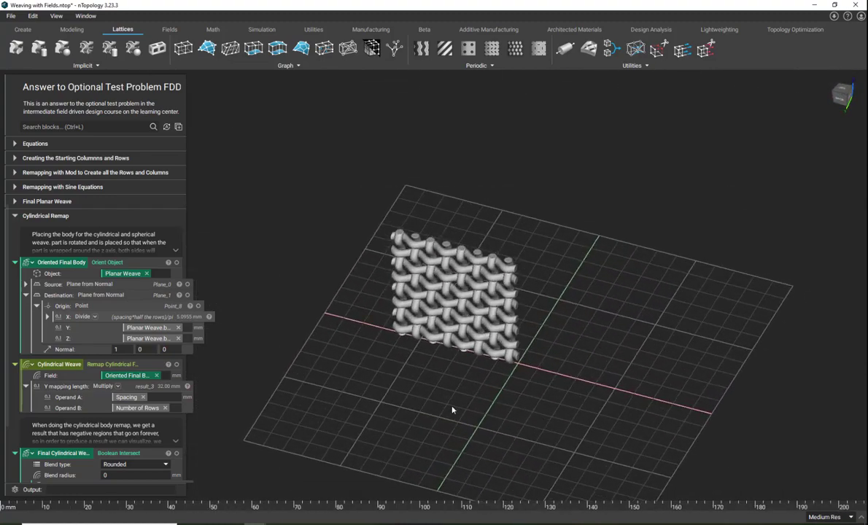
scroll(463, 407, "up", 1)
middle_click_drag(453, 396, 397, 348)
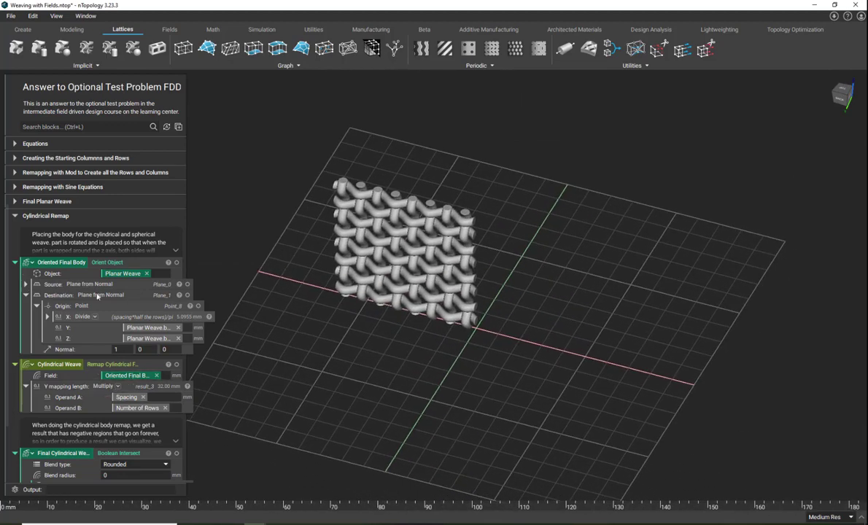
Display the Source plane of Oriented Final Body and inspect its origin and normal on the planar weave
left_click(125, 264)
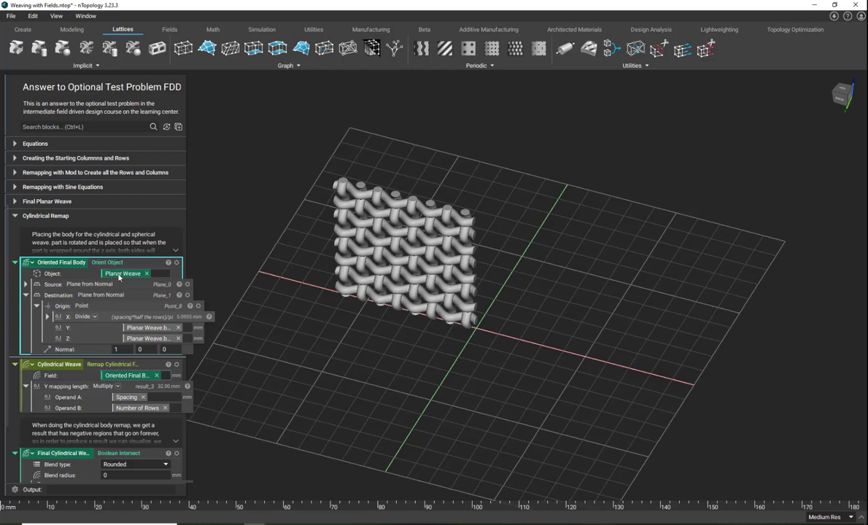
left_click(187, 284)
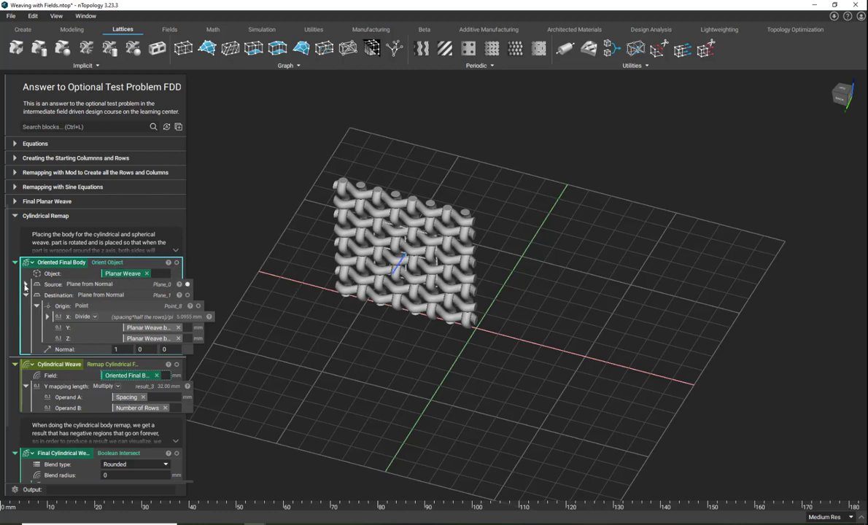
left_click(25, 284)
right_click_drag(237, 307, 254, 344)
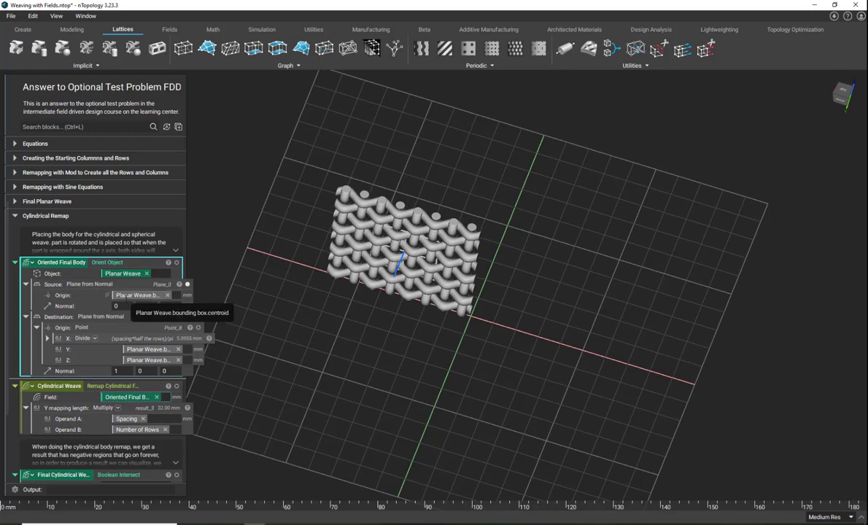
left_click(26, 284)
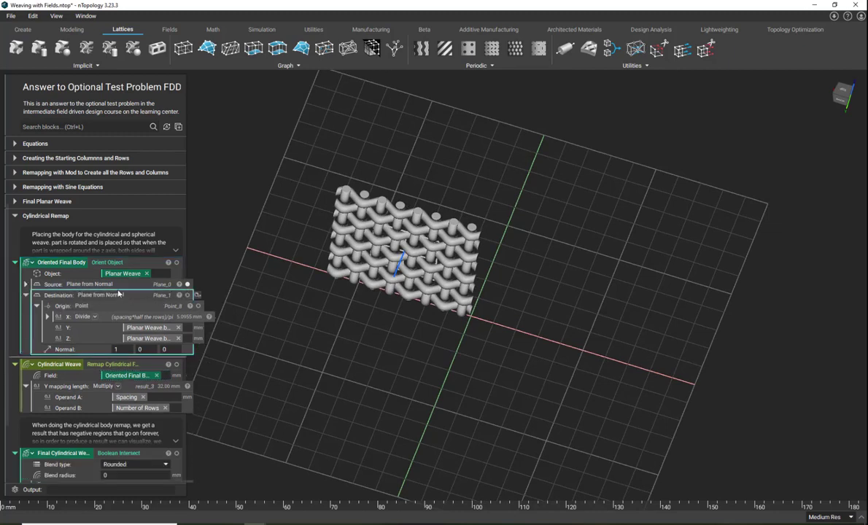
Display the Destination plane with Oriented Final Body and examine the reoriented weave from above
left_click(187, 295)
left_click(176, 262)
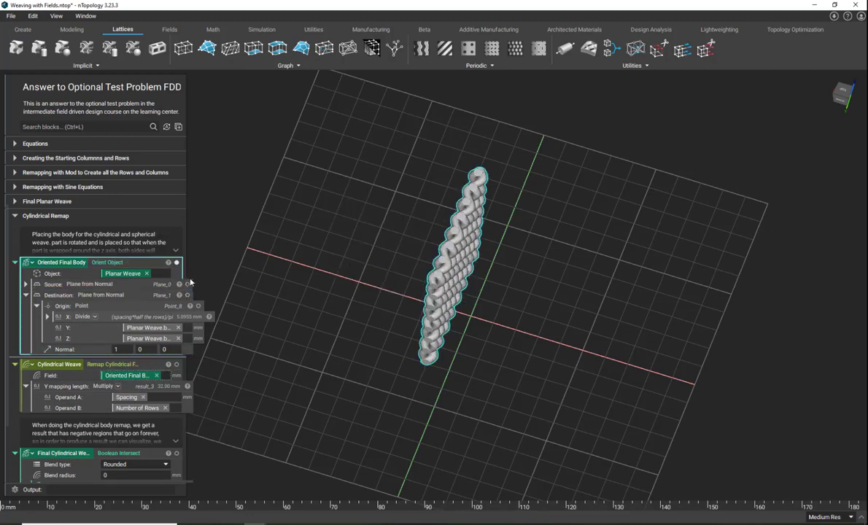
middle_click_drag(348, 357, 346, 415)
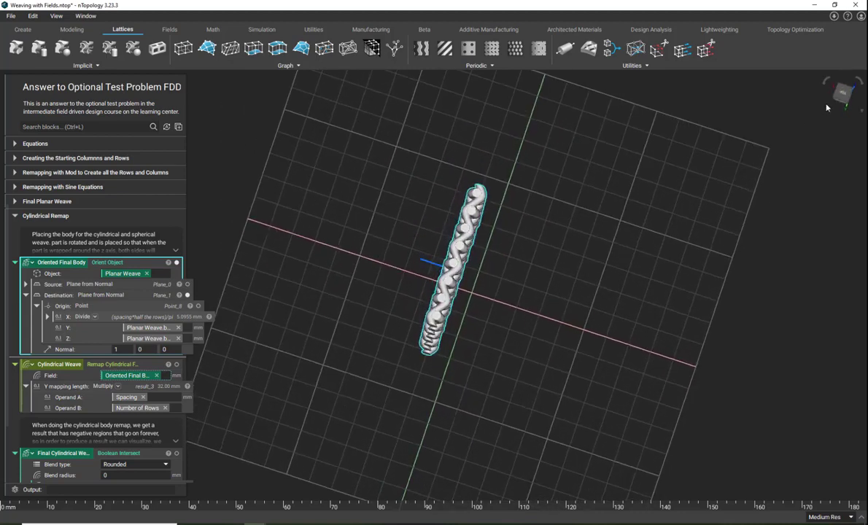
left_click(843, 91)
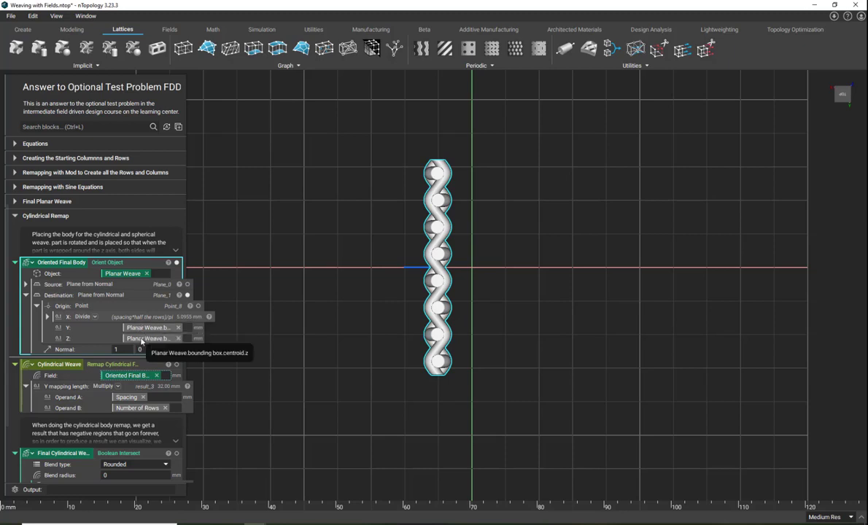
right_click_drag(391, 358, 390, 352)
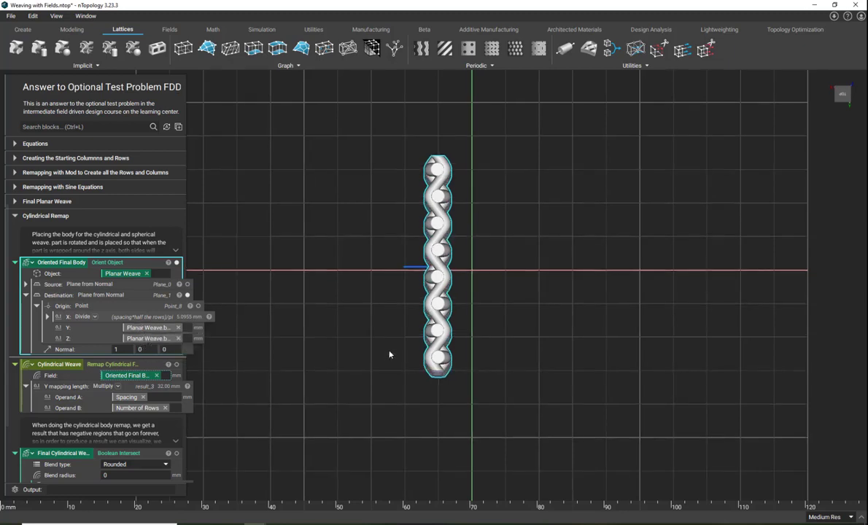
left_click(845, 95)
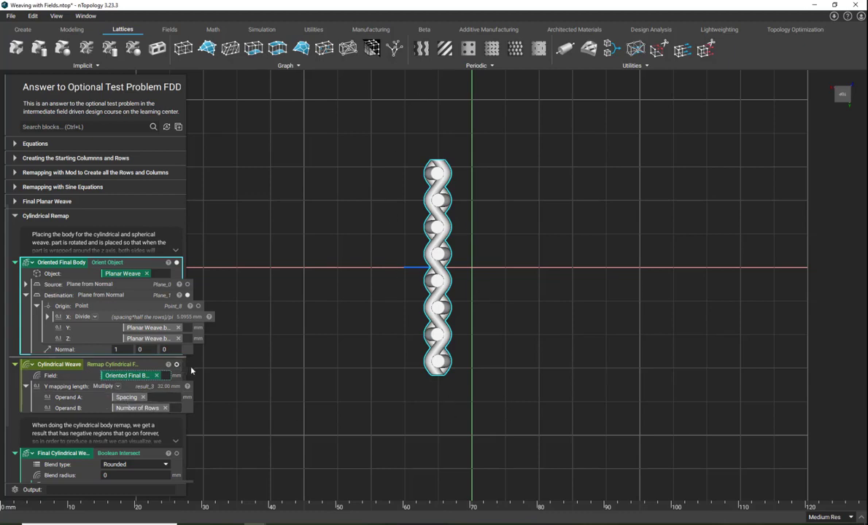
Display the Final Cylindrical Weave alongside the oriented flat body, compare them from above, and isolate the cylindrical weave
left_click(81, 363)
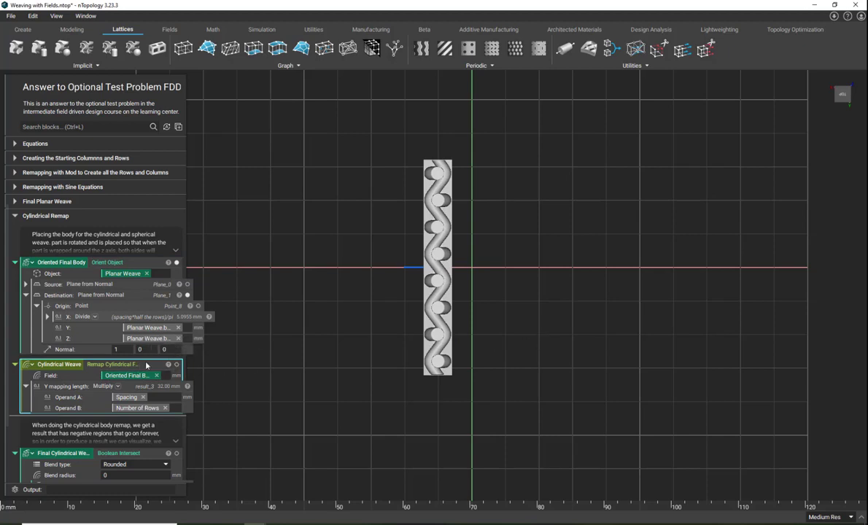
scroll(163, 424, "down", 2)
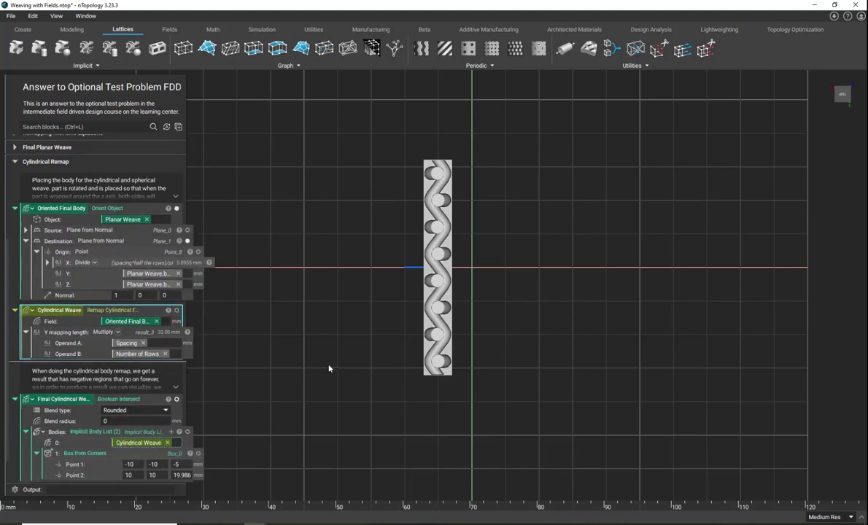
left_click(177, 398)
right_click_drag(281, 364, 761, 124)
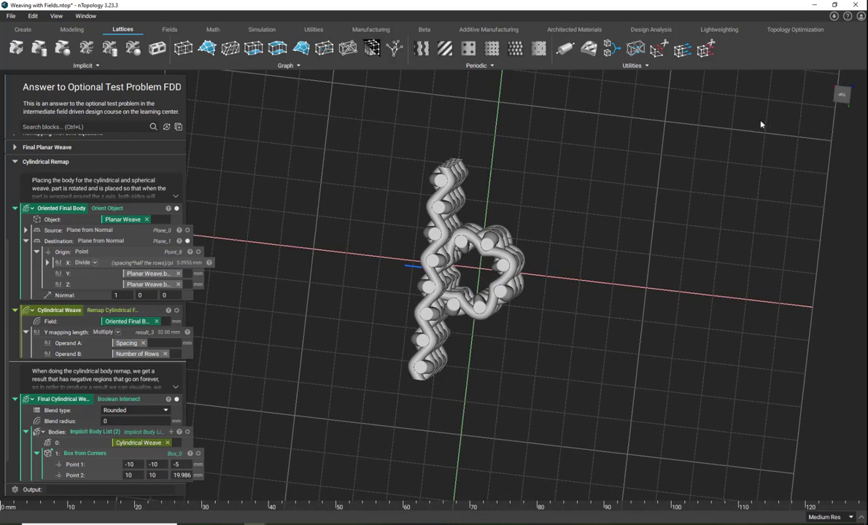
left_click(835, 99)
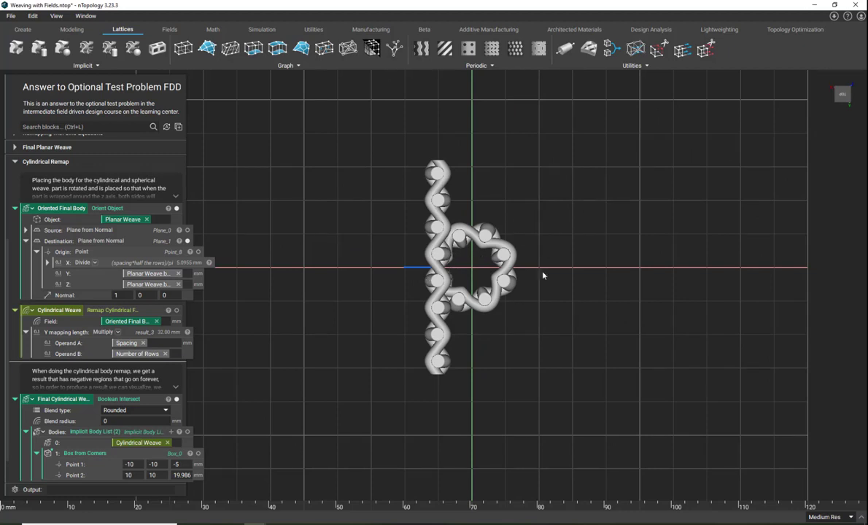
left_click(117, 400)
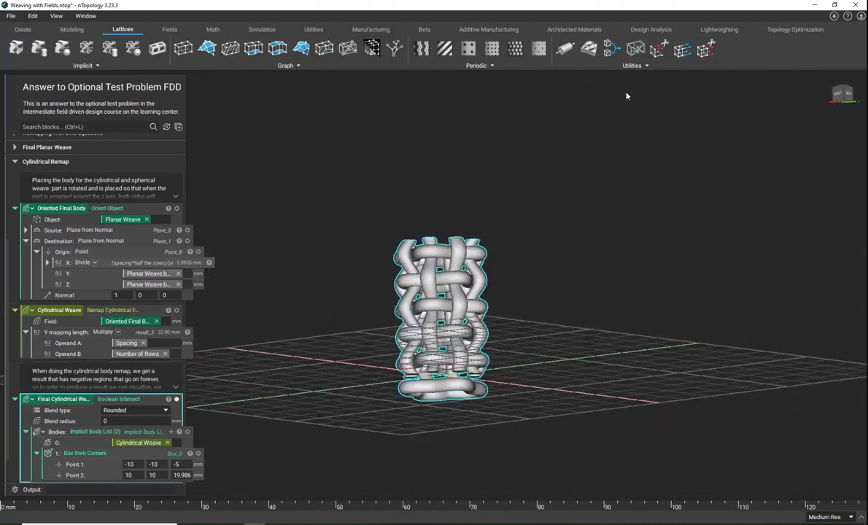
right_click_drag(544, 97, 487, 156)
Raise Point 1 of the Box from Corners to a Z of about 0.6293 mm to trim the cylindrical weave's lower end
scroll(163, 429, "down", 1)
left_click(180, 448)
right_click_drag(218, 408, 324, 353)
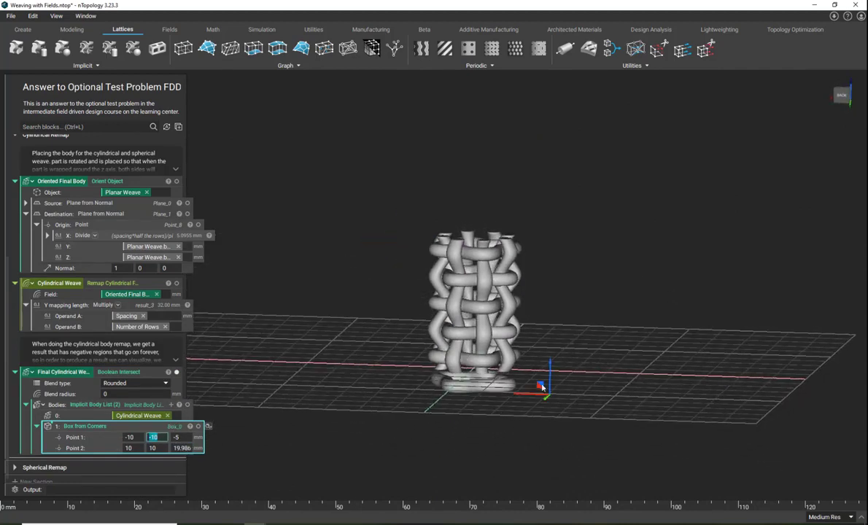
left_click_drag(548, 378, 552, 336)
left_click(430, 393)
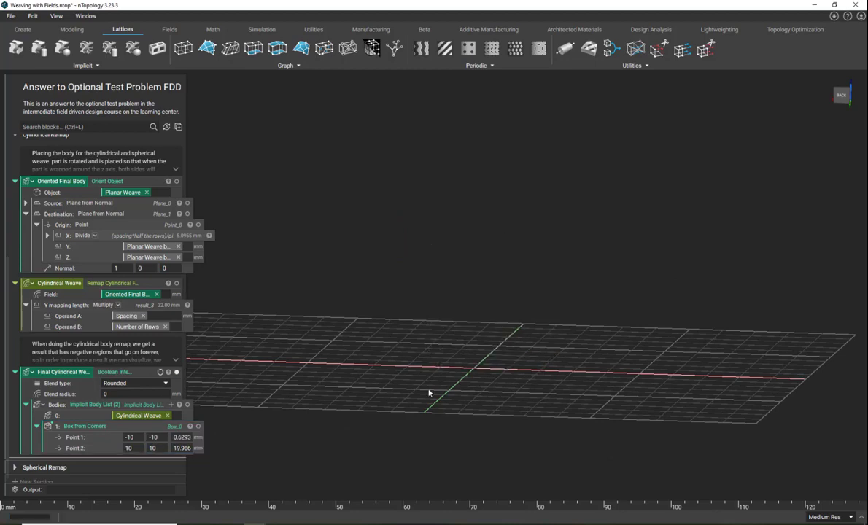
right_click_drag(250, 347, 408, 386)
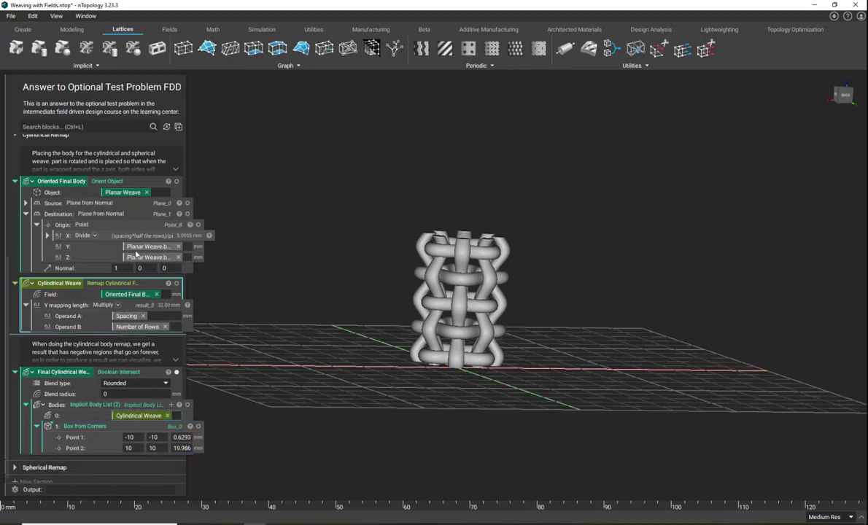
Open the Field Viewer on the Cylindrical Weave with plane normal 0, 1, 0 and examine the vertical field section
key("f")
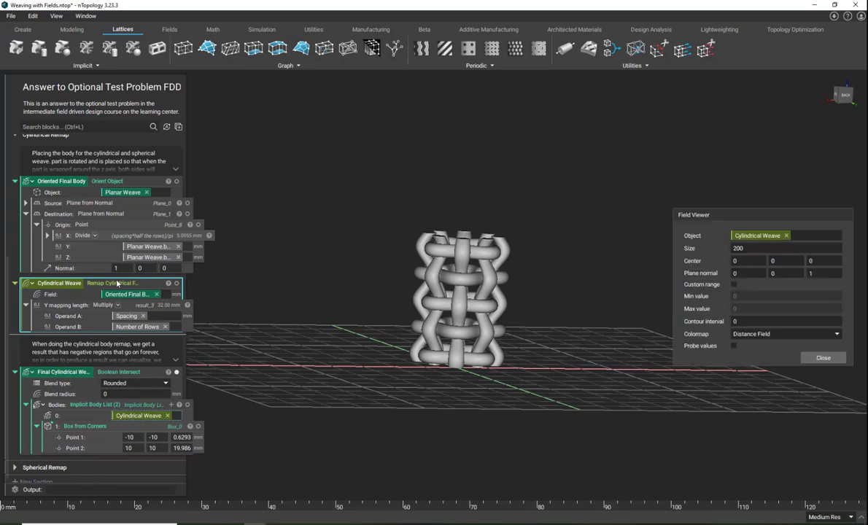
left_click(792, 275)
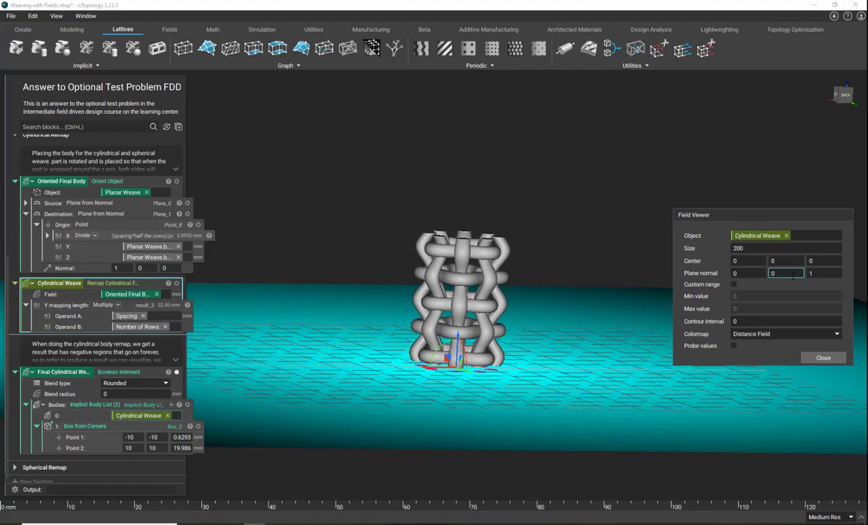
type("1")
key("Tab")
type("0")
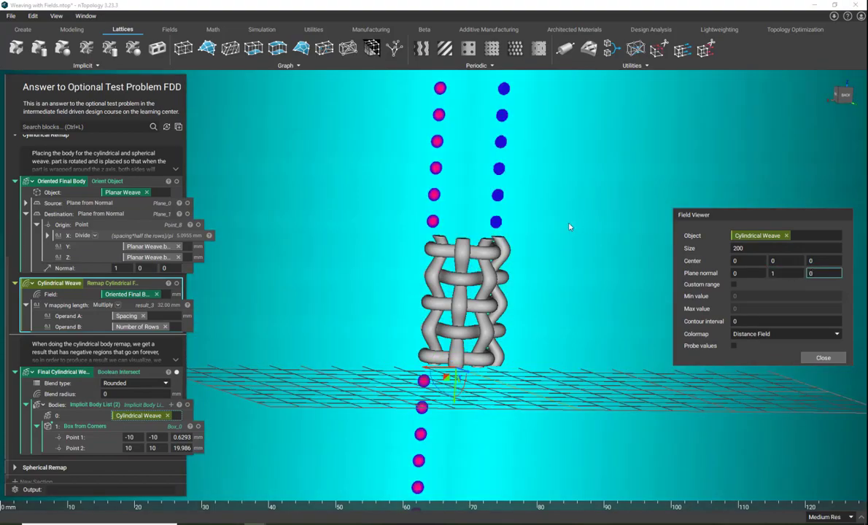
right_click_drag(429, 302, 440, 282)
scroll(440, 283, "down", 3)
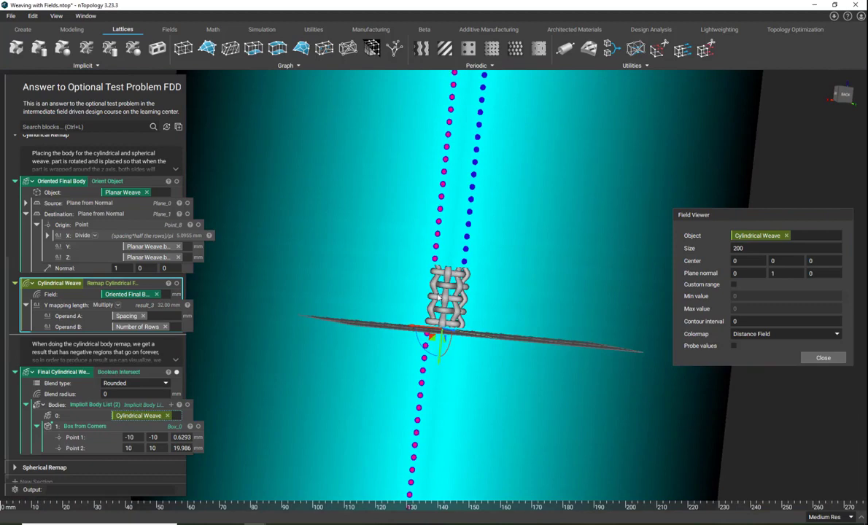
right_click_drag(445, 202, 454, 230)
scroll(445, 368, "up", 4)
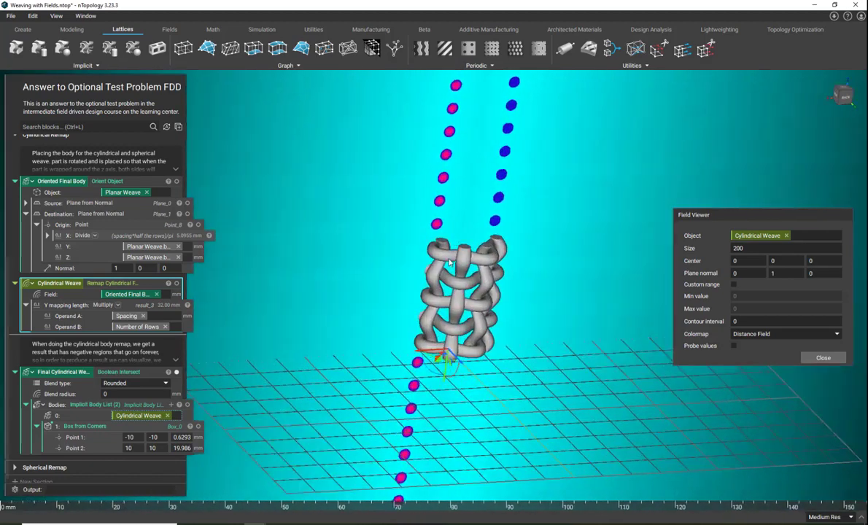
Shift the field section's centre to a Y of about -4.04 mm, examine the field along the cylinder, and close the Field Viewer
right_click_drag(445, 368, 461, 374)
left_click_drag(453, 362, 446, 327)
right_click_drag(589, 252, 470, 218)
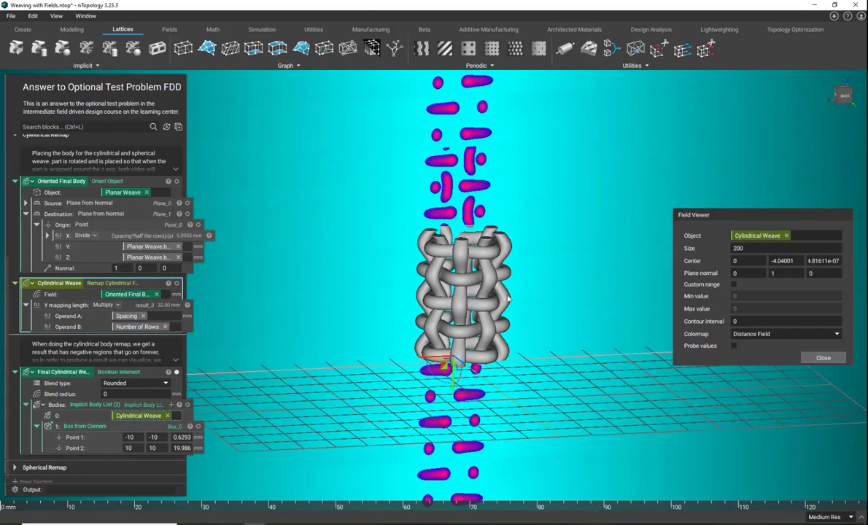
left_click(100, 185)
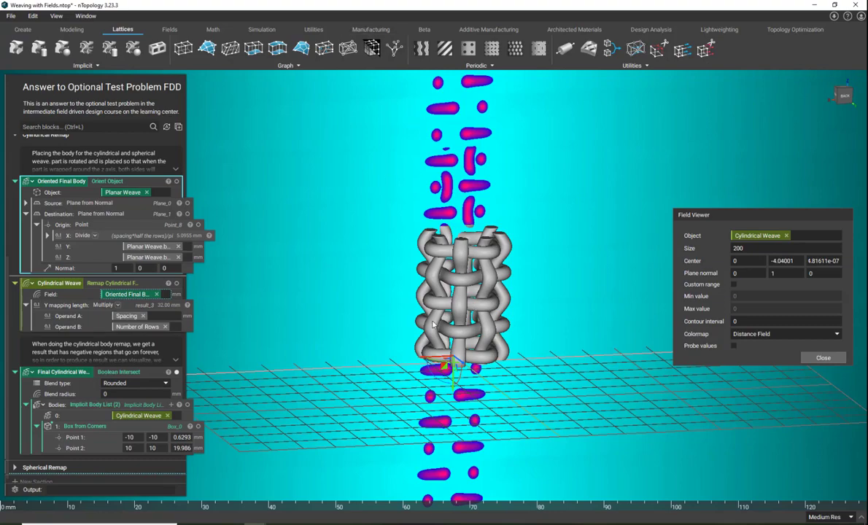
right_click_drag(432, 325, 409, 306)
scroll(408, 306, "down", 3)
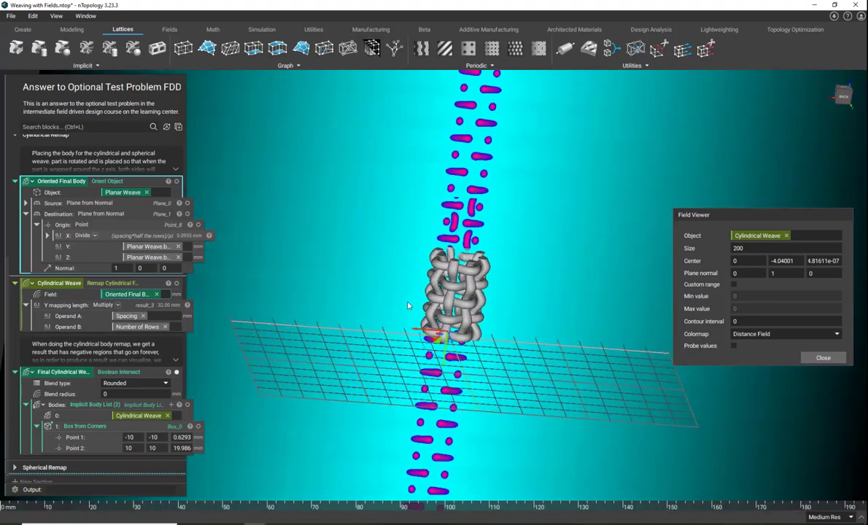
scroll(409, 306, "down", 3)
right_click_drag(411, 221, 472, 165)
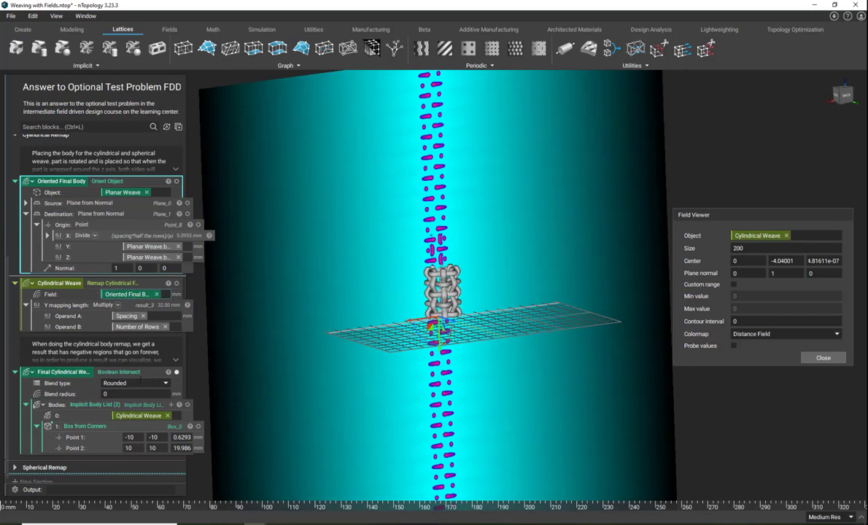
left_click(123, 374)
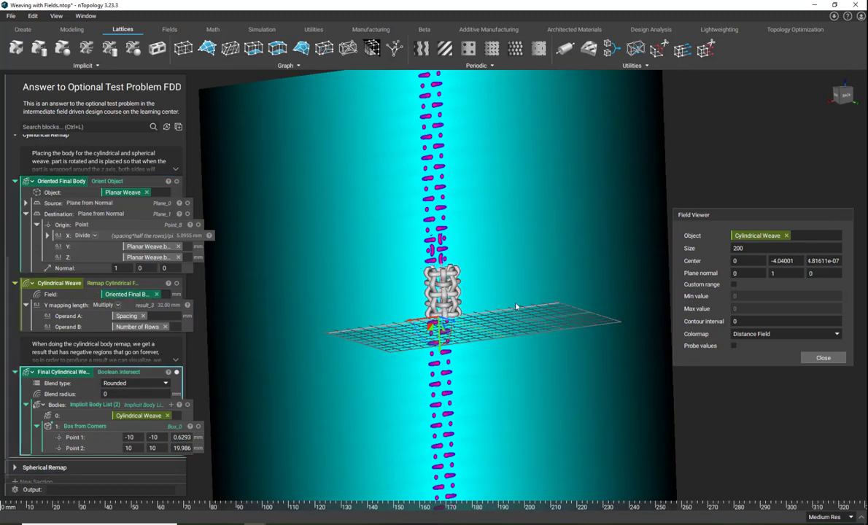
left_click(831, 360)
Raise Point 2 of the Box from Corners to a Z of about 32.459 mm to lengthen the cylindrical weave
mouse_move(474, 284)
right_mouse_down()
mouse_move(344, 276)
mouse_move(465, 273)
right_mouse_up()
scroll(465, 273, "up", 6)
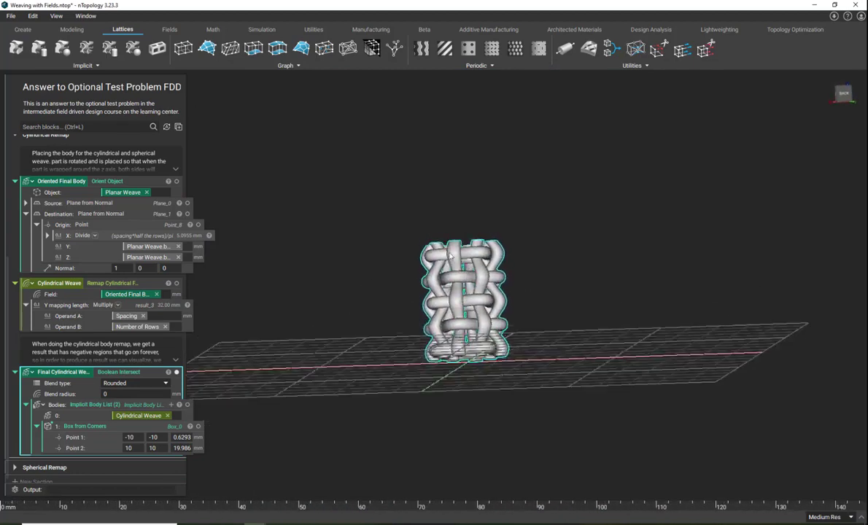
right_click_drag(418, 272, 433, 271)
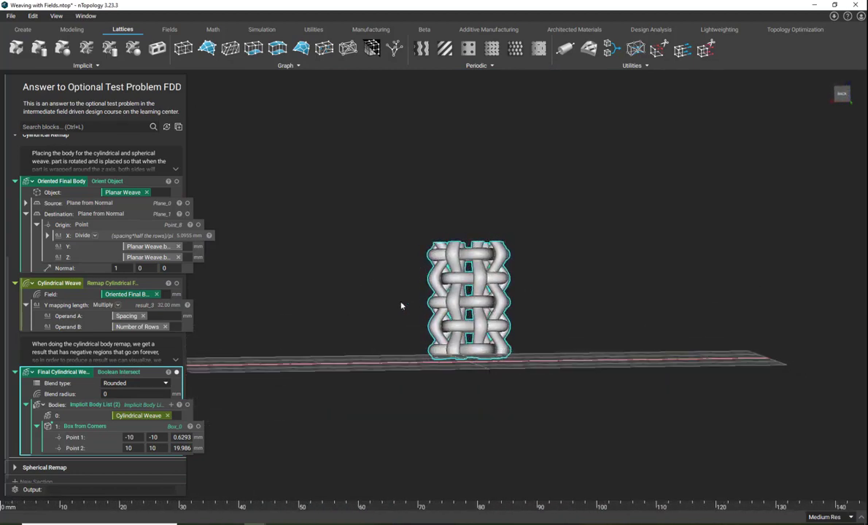
left_click(153, 437)
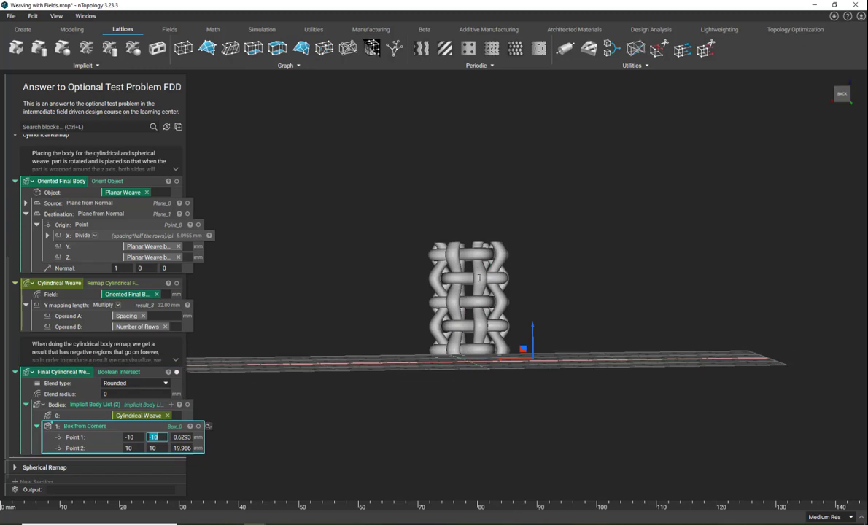
left_click(162, 450)
left_click_drag(406, 217, 410, 143)
right_click_drag(405, 153, 508, 189)
left_click_drag(407, 137, 410, 156)
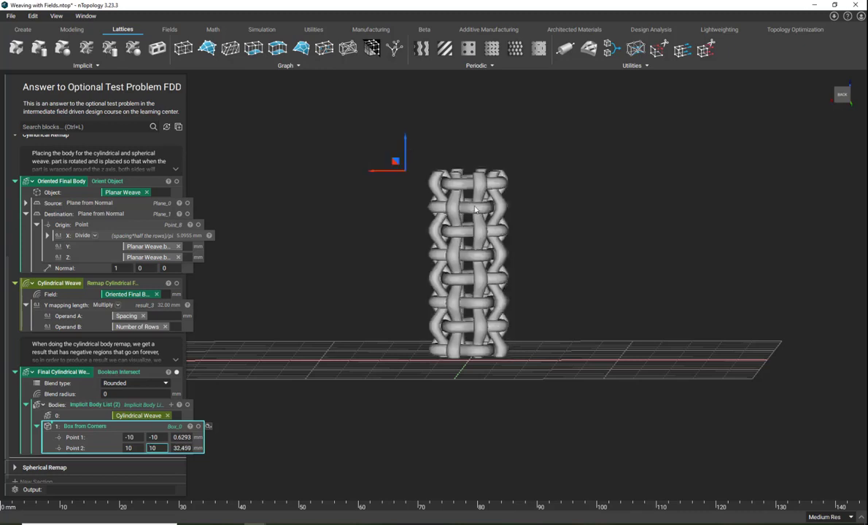
right_click_drag(360, 320, 321, 271)
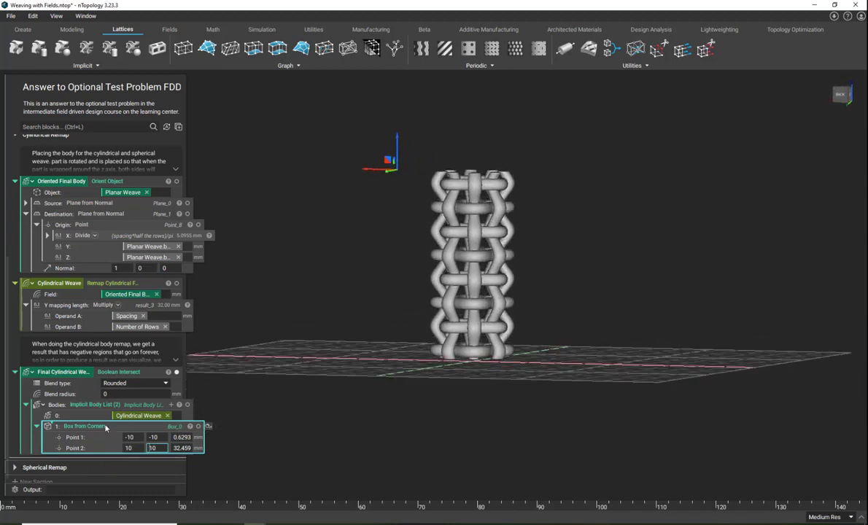
right_click_drag(471, 310, 438, 183)
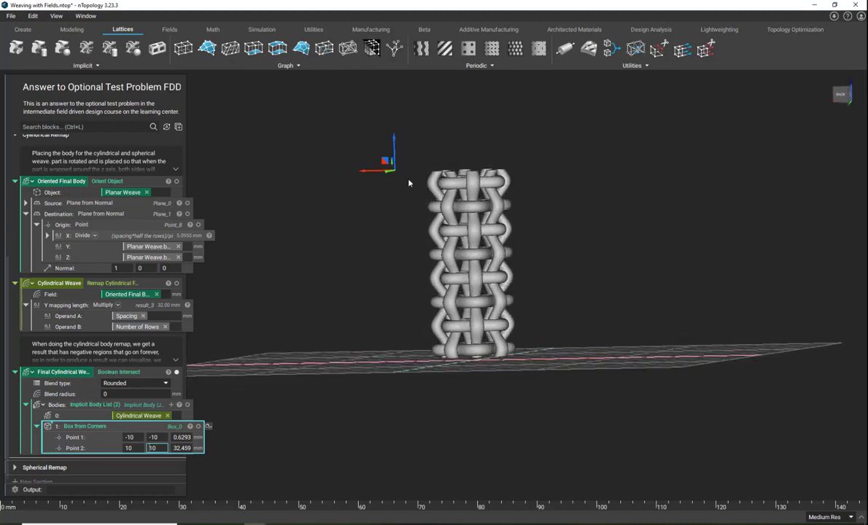
mouse_move(454, 184)
right_mouse_down()
mouse_move(388, 195)
mouse_move(444, 172)
right_mouse_up()
right_click_drag(438, 299, 323, 467)
Collapse the Final Cylindrical Weave block, expand the Spherical Remap section, and display the Spherical Weave
scroll(11, 384, "down", 1)
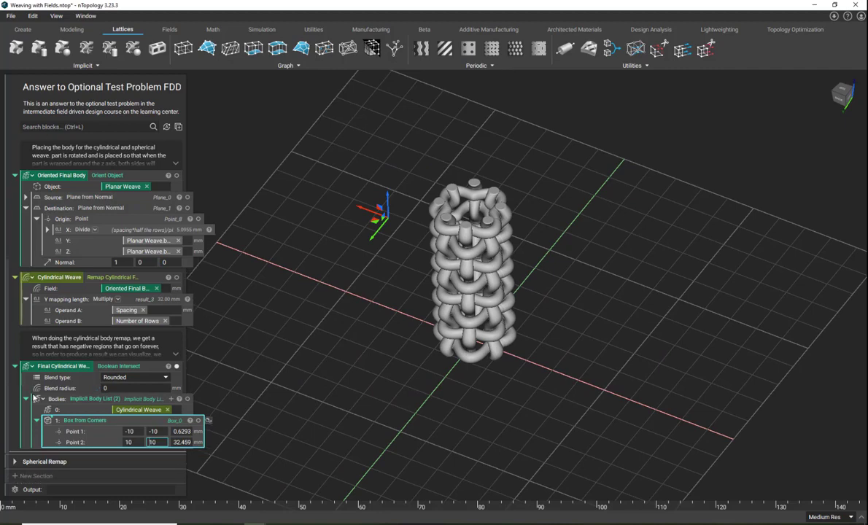
left_click(14, 368)
left_click(17, 462)
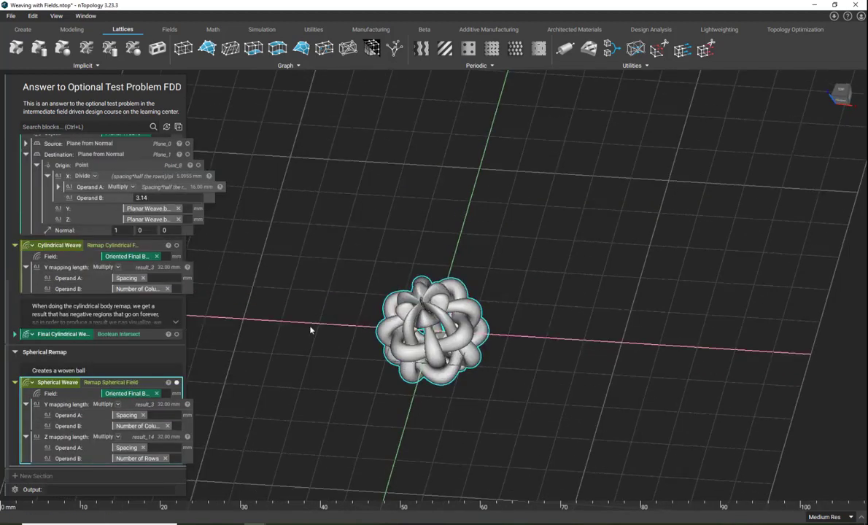
right_click_drag(309, 331, 366, 296)
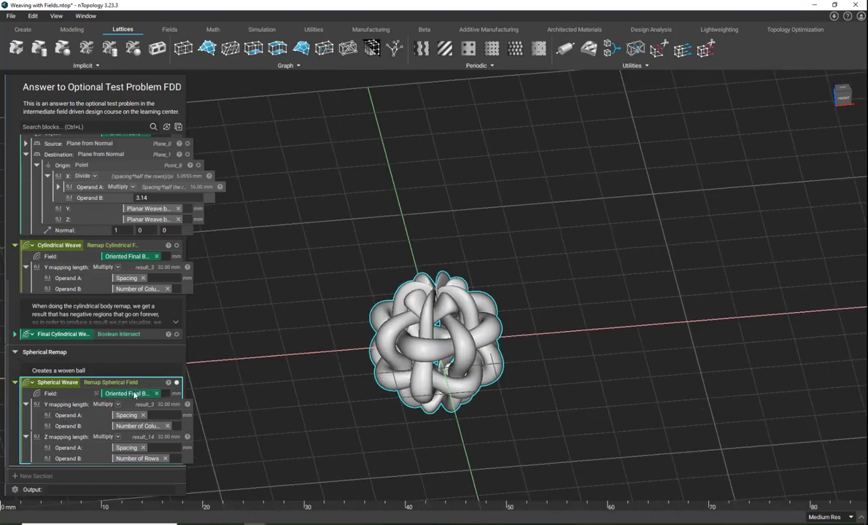
Collapse the Cylindrical Remap section and inspect the Spherical Weave's mapping lengths and shape
scroll(116, 365, "up", 5)
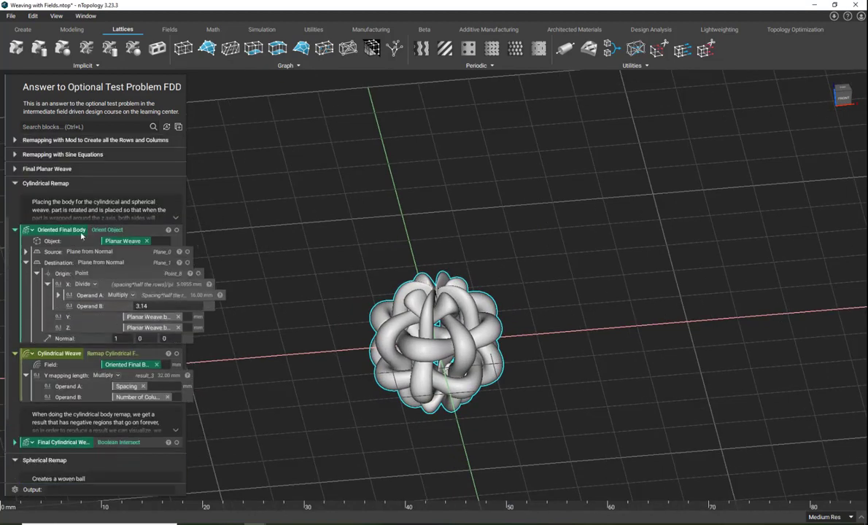
left_click(16, 169)
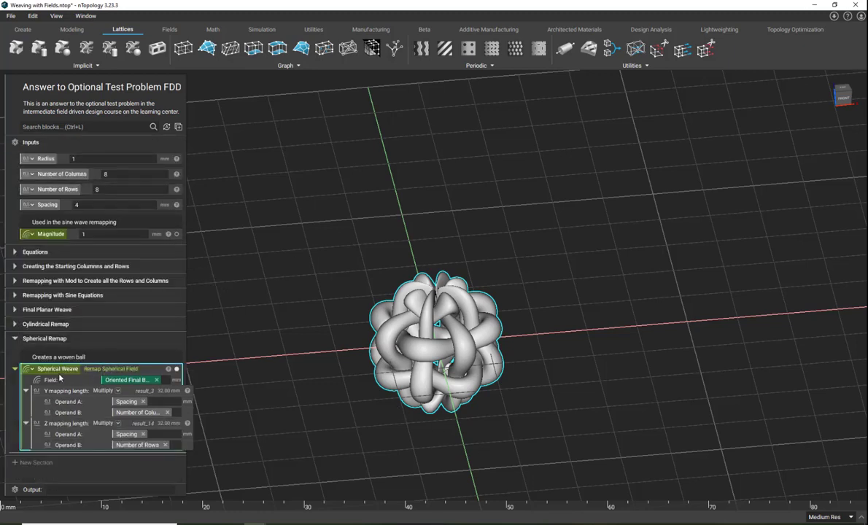
left_click(148, 393)
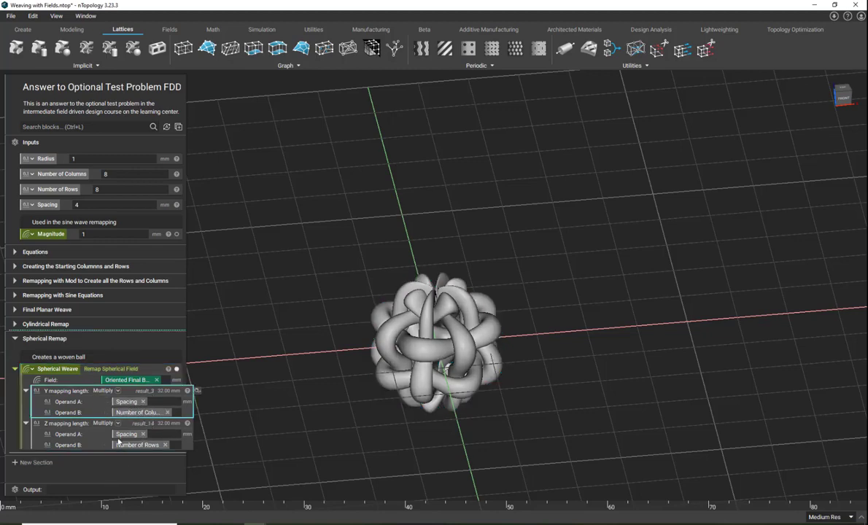
right_click_drag(395, 362, 356, 362)
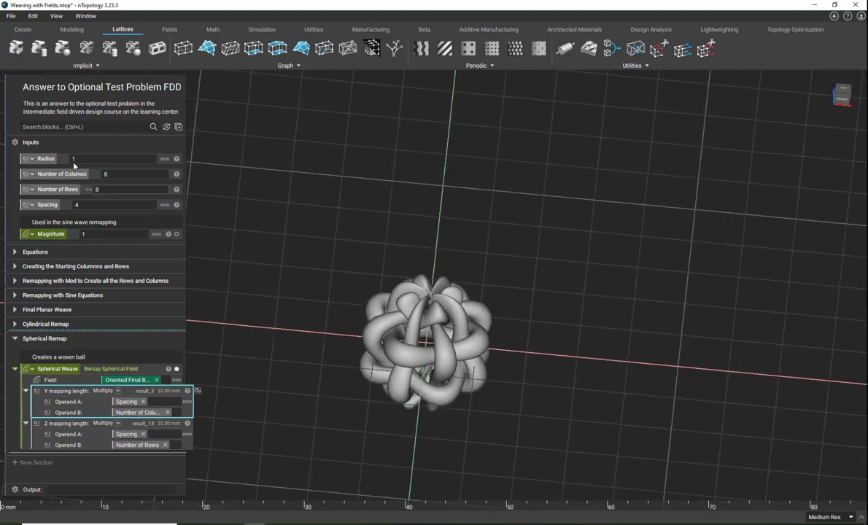
right_click_drag(336, 361, 365, 286)
right_click_drag(414, 390, 422, 423)
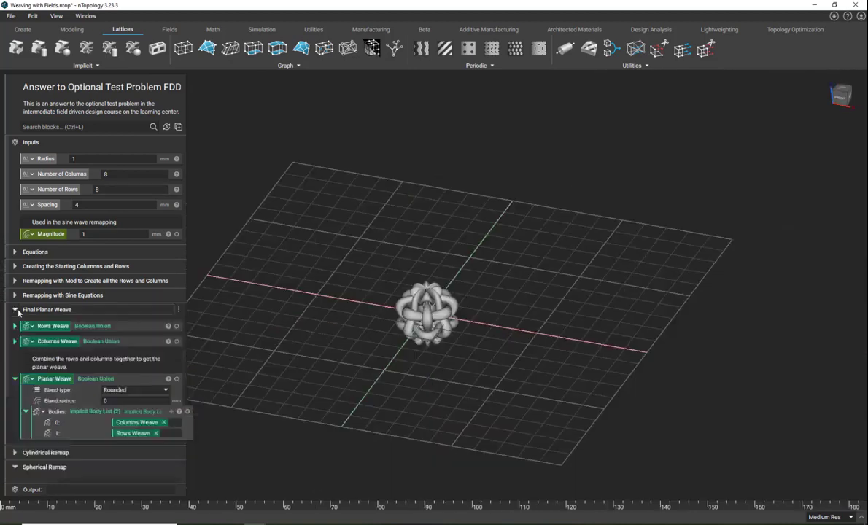
Show the Oriented Final Body from Cylindrical Remap beside the woven ball, compare them, and hide the flat body again
left_click(14, 324)
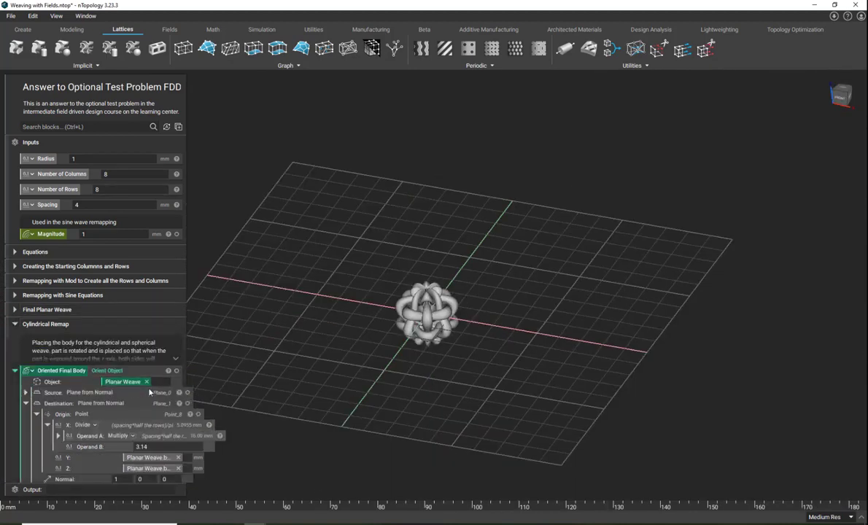
left_click(176, 370)
right_click_drag(378, 274, 415, 261)
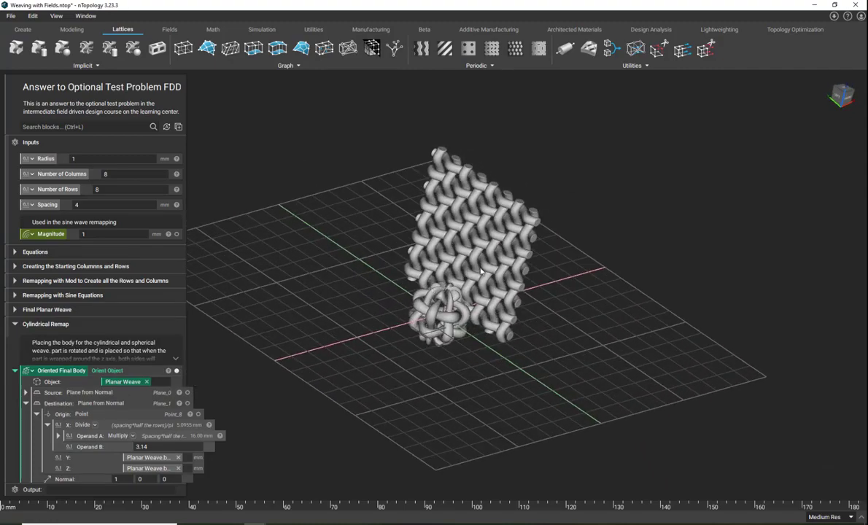
right_click_drag(455, 329, 457, 240)
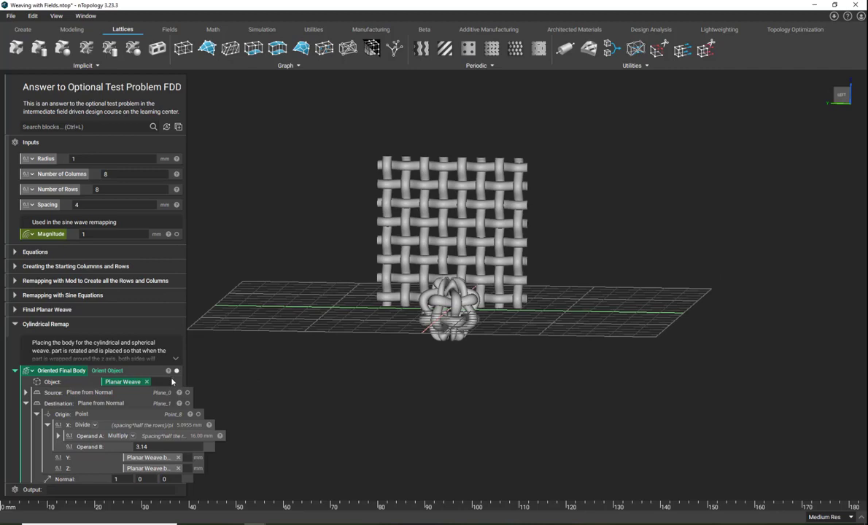
left_click(176, 372)
right_click_drag(458, 246, 464, 299)
Set both the Number of Columns and the Number of Rows to 12 and view the resulting woven ball
scroll(464, 299, "up", 3)
left_click(107, 174)
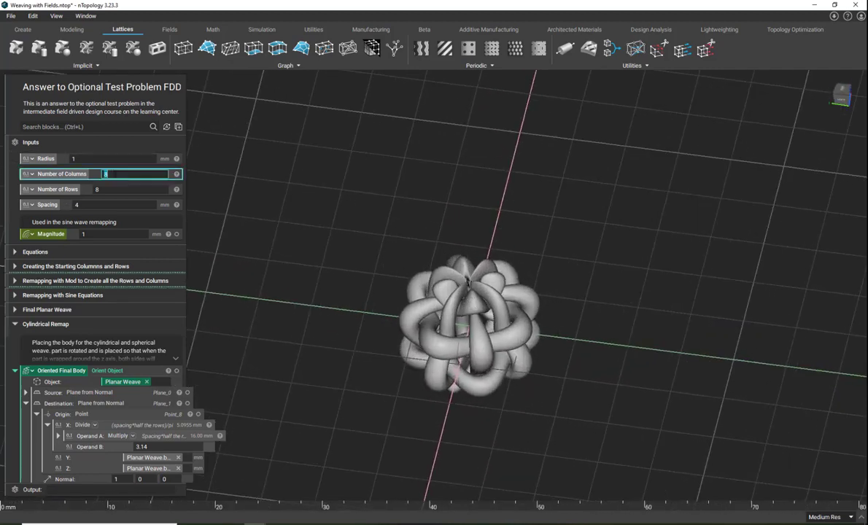
type("12")
left_click(105, 190)
type("12")
key("Return")
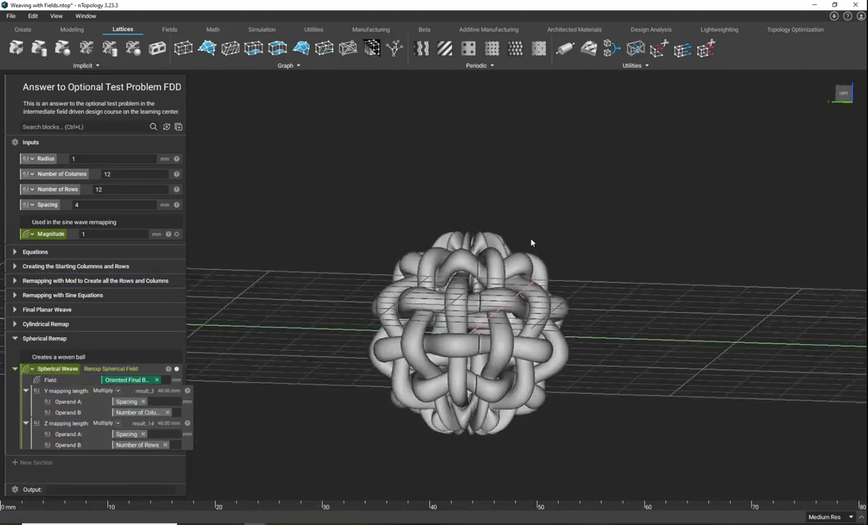
right_click_drag(531, 243, 328, 227)
Set the Number of Columns to 8 and inspect the spherical weave from several sides
double_click(117, 175)
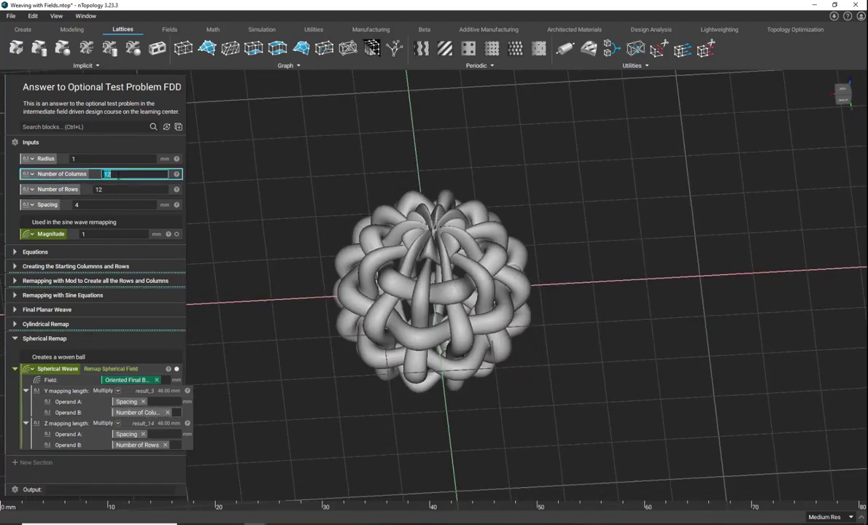
key("Return")
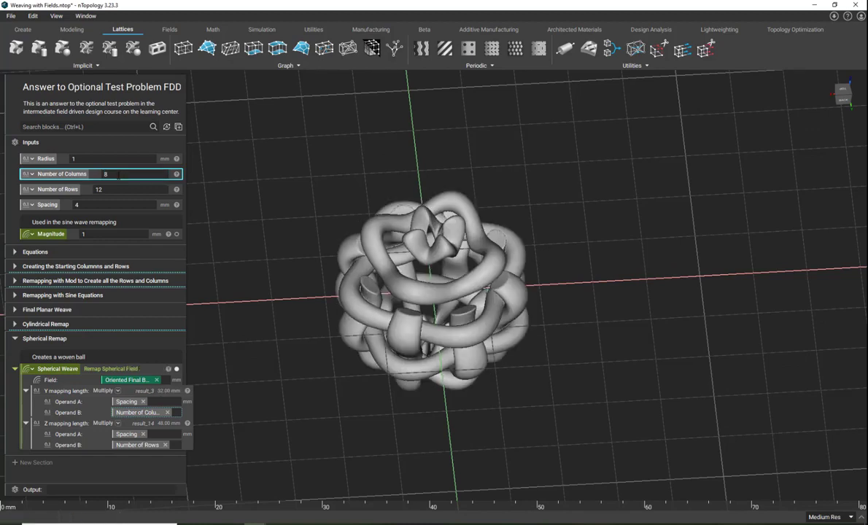
right_click_drag(358, 366, 437, 123)
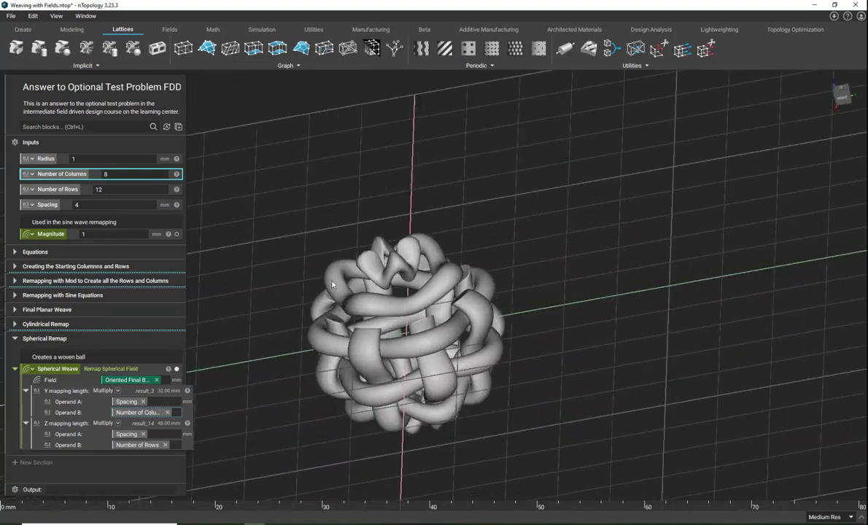
right_click_drag(337, 270, 300, 367)
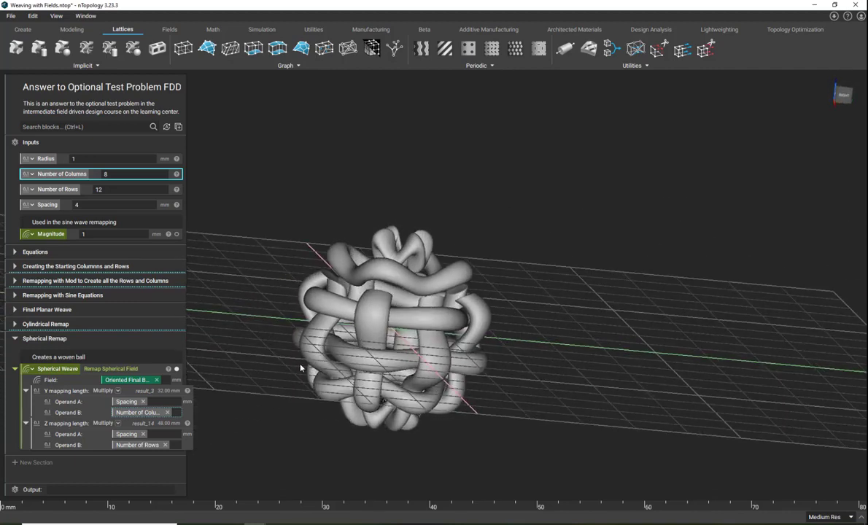
right_click_drag(299, 367, 513, 205)
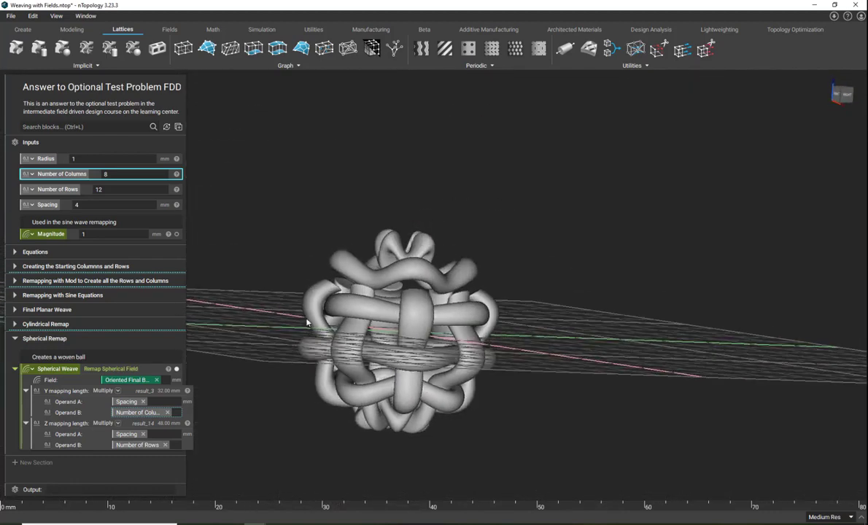
right_click_drag(406, 376, 223, 360)
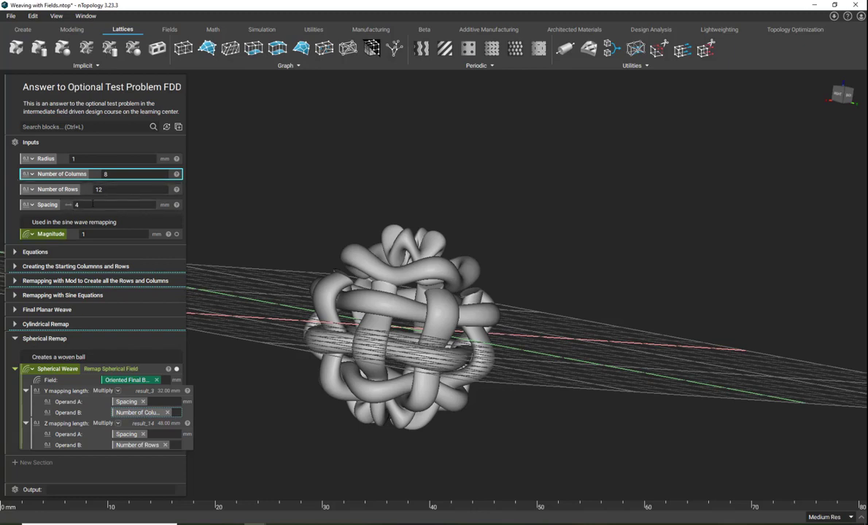
Set the Number of Columns to 12 and the Number of Rows to 8
left_click(116, 173)
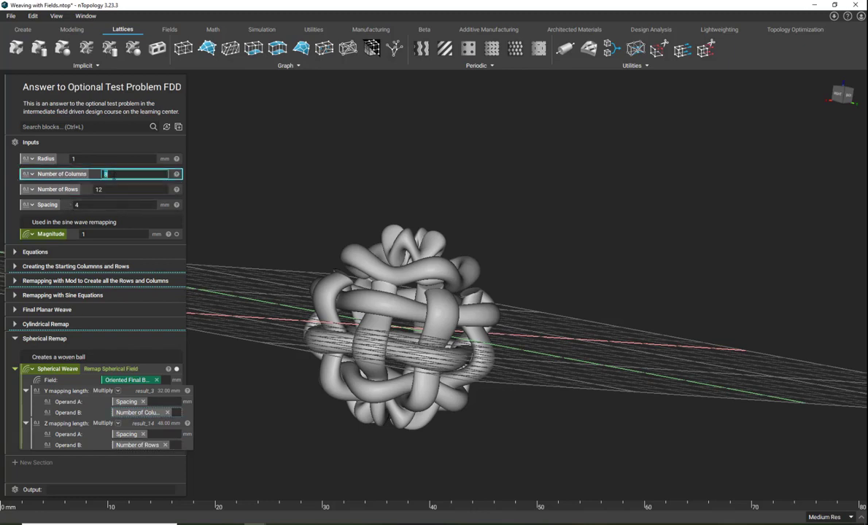
key("BackSpace")
type("12")
left_click(105, 190)
type("8")
key("Return")
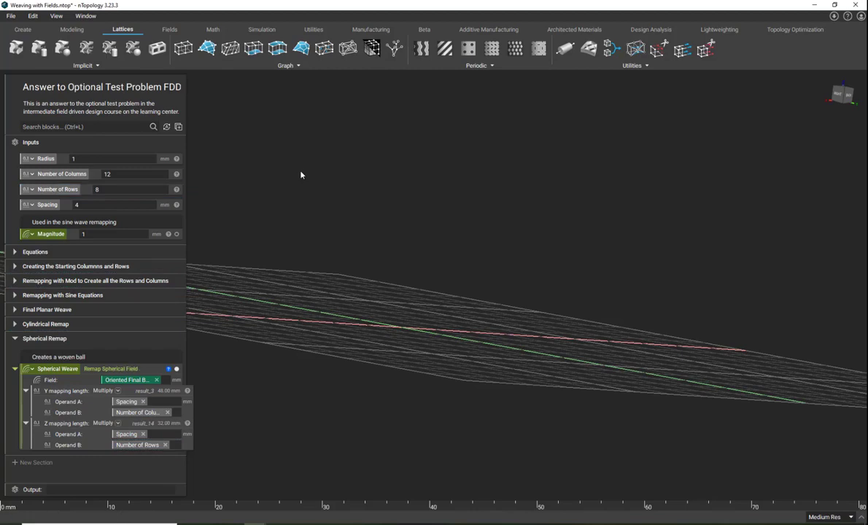
Examine the spherical weave's pole from above and set the Number of Rows to 12
right_click_drag(441, 235, 474, 247)
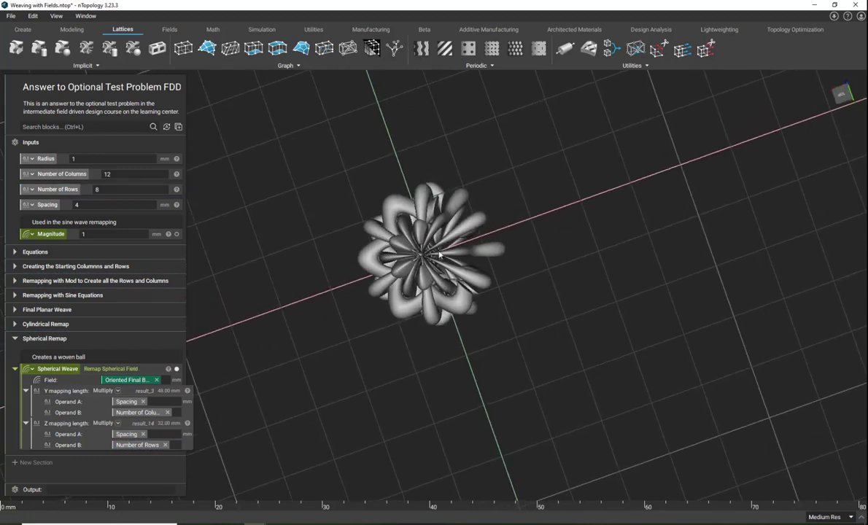
right_click_drag(443, 195, 535, 149)
double_click(96, 189)
type("12")
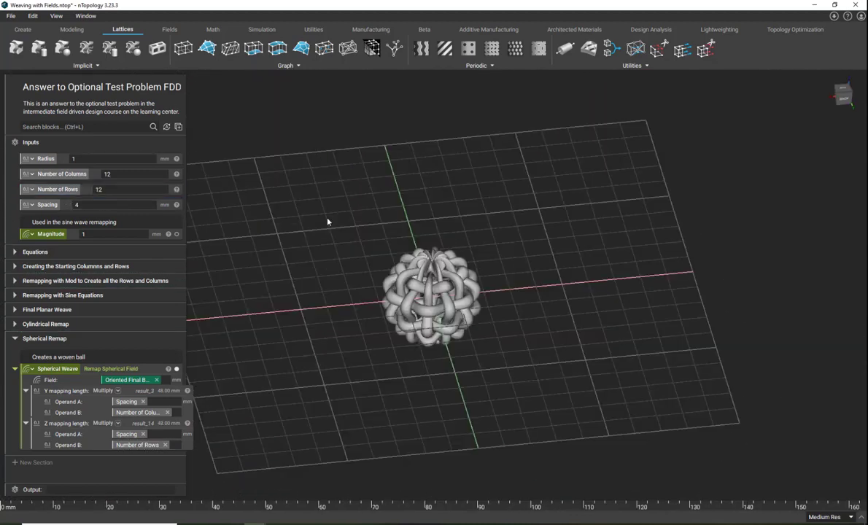